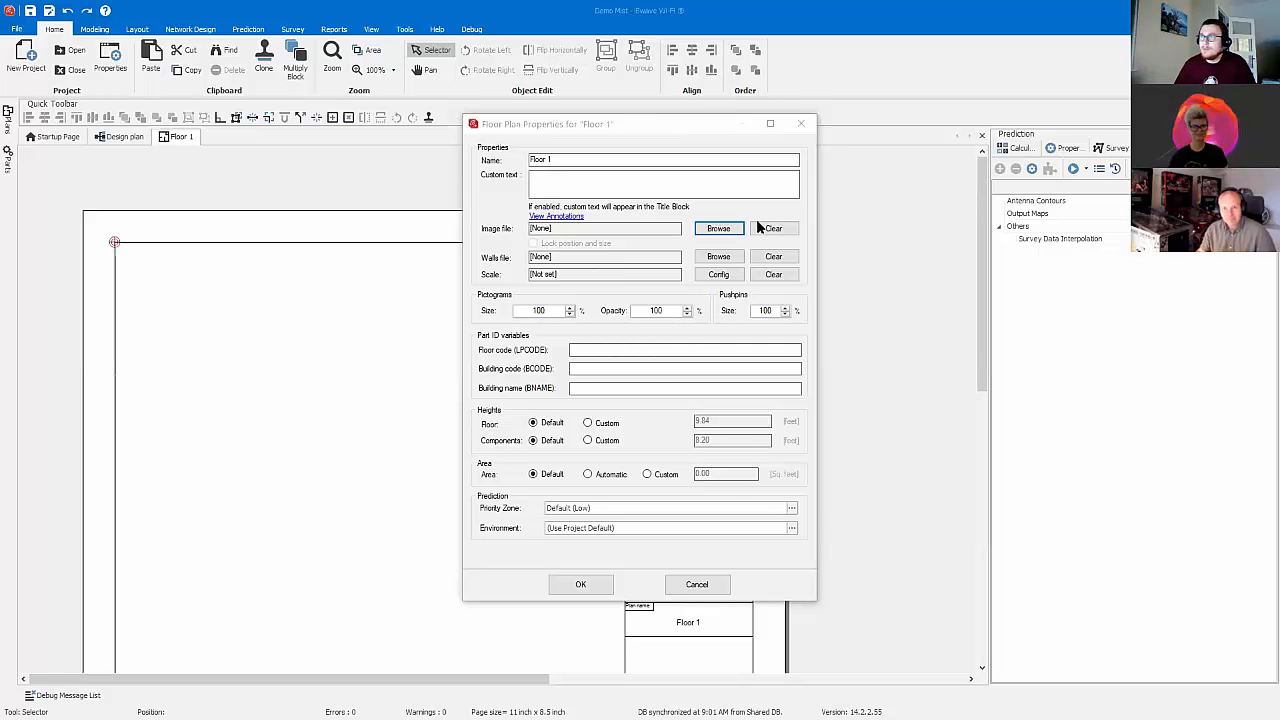
Step: Load A1-04-30-01.dwg as the floor plan image and show all layers except 0, ACLHD, AFLID, BORDERLINE, GTI and LOGO
click(720, 228)
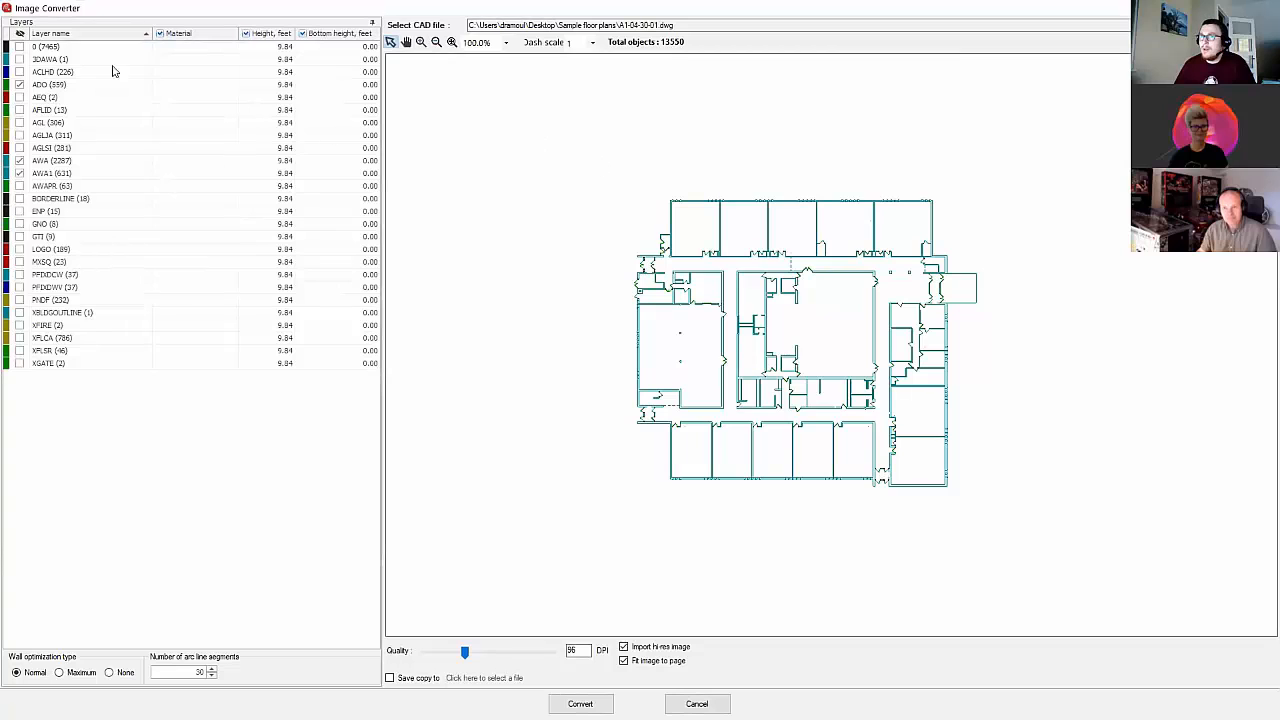
click(19, 34)
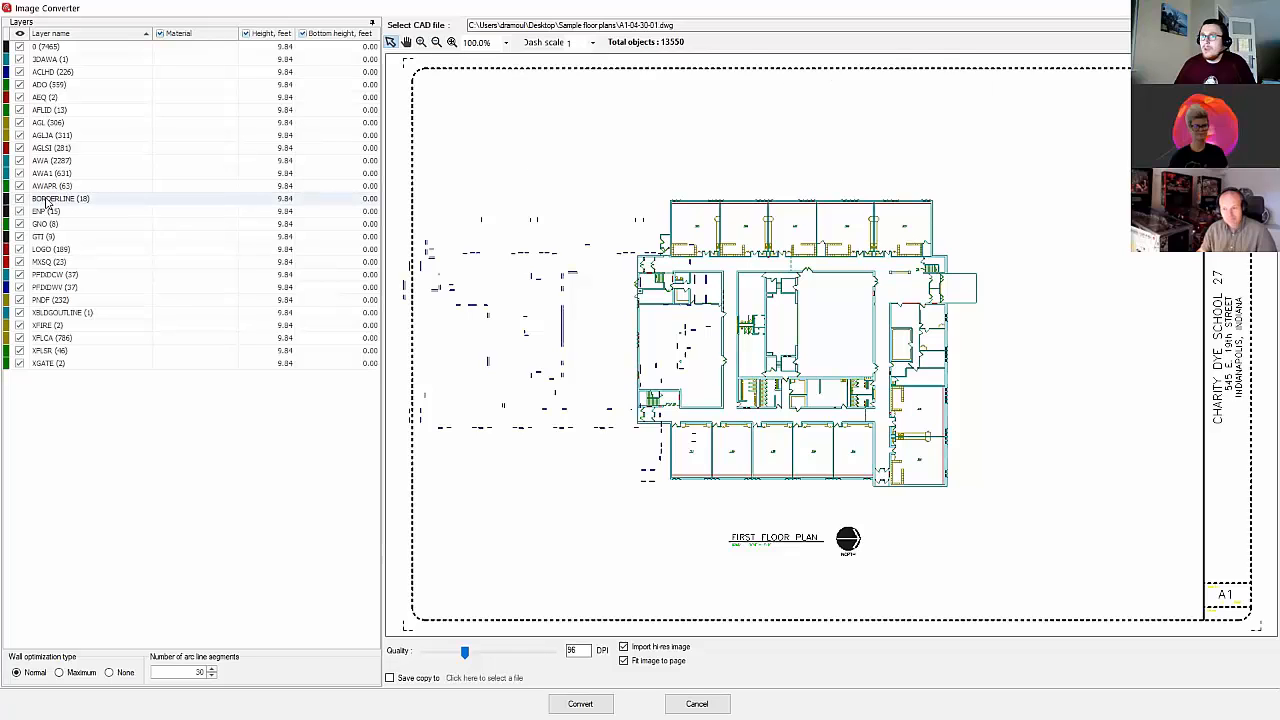
click(19, 198)
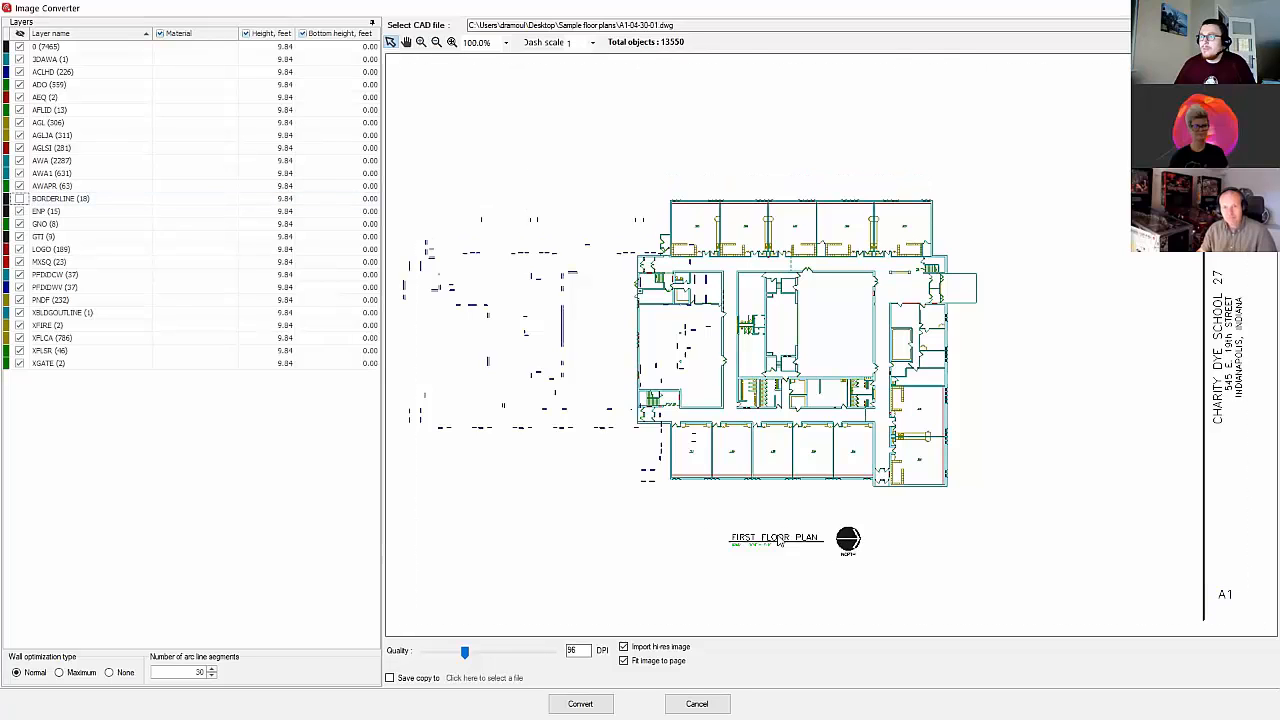
click(19, 236)
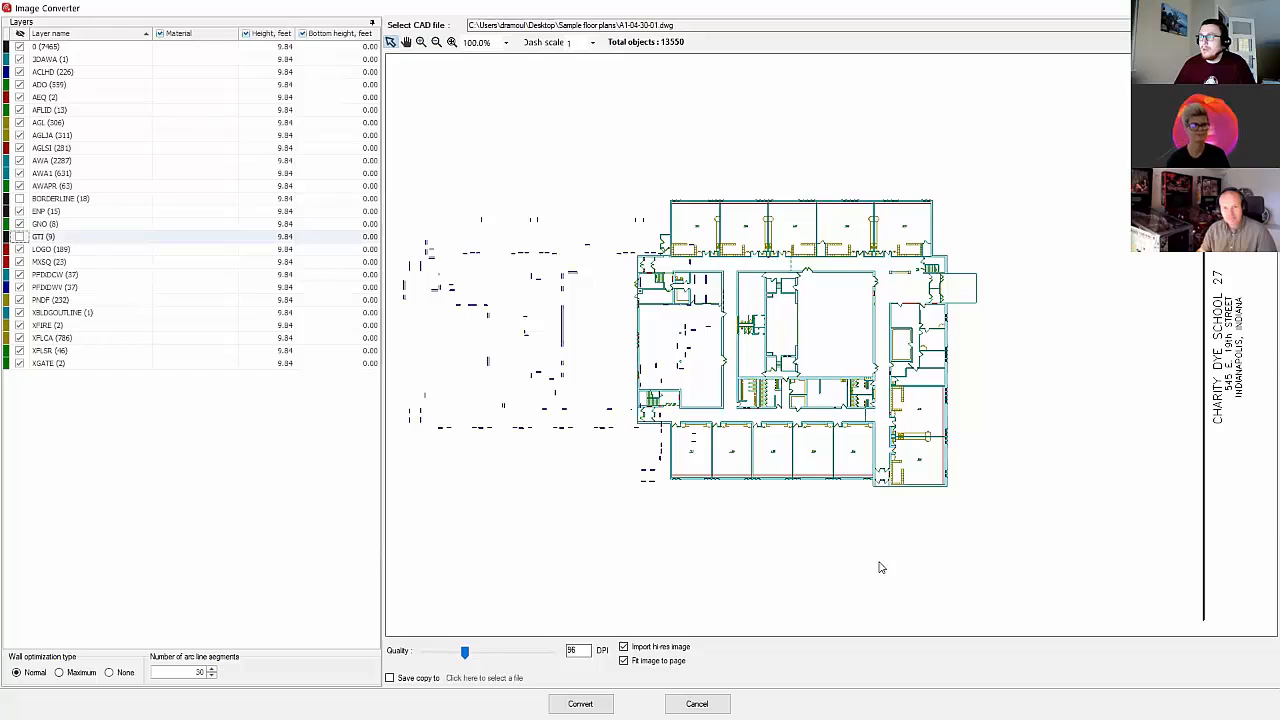
click(19, 249)
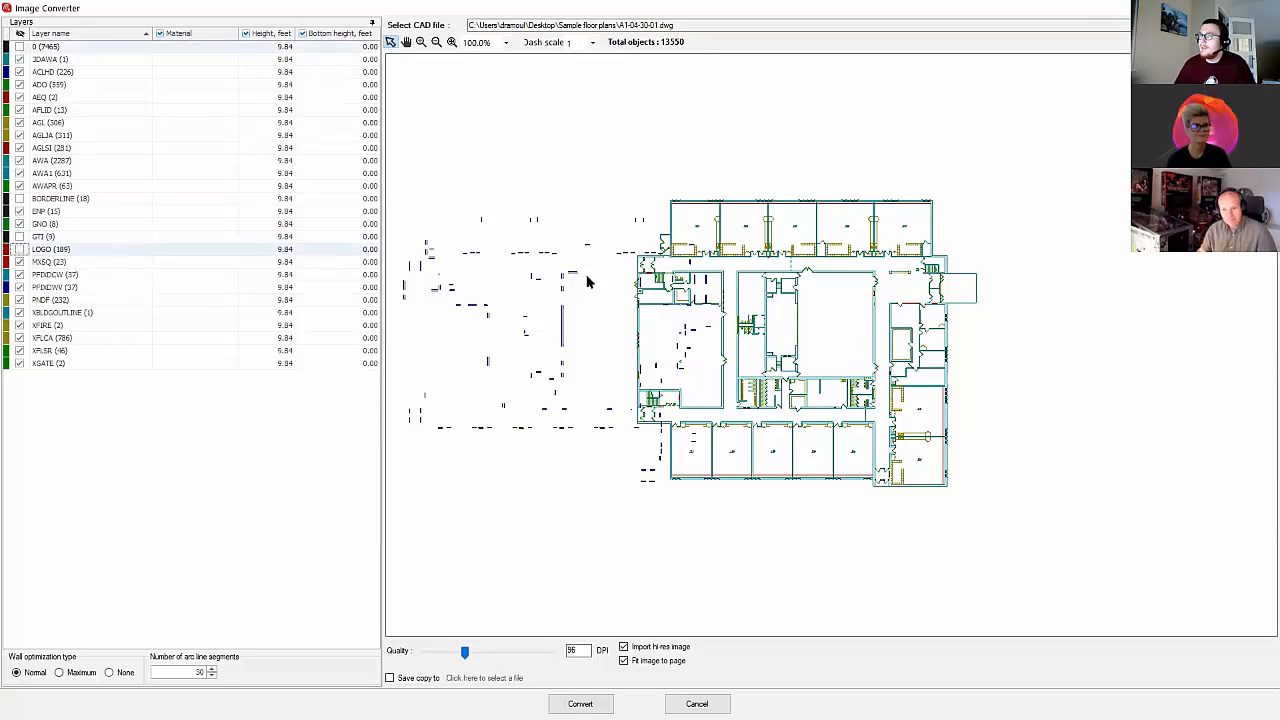
click(19, 72)
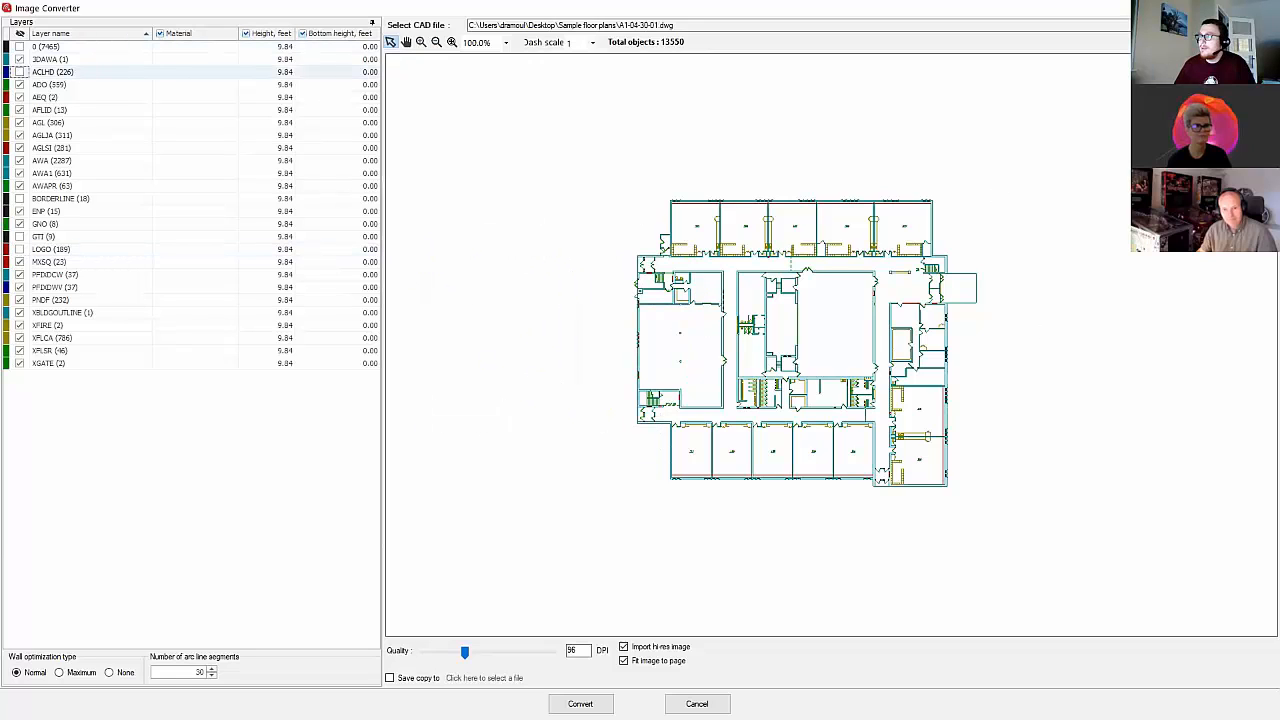
click(19, 110)
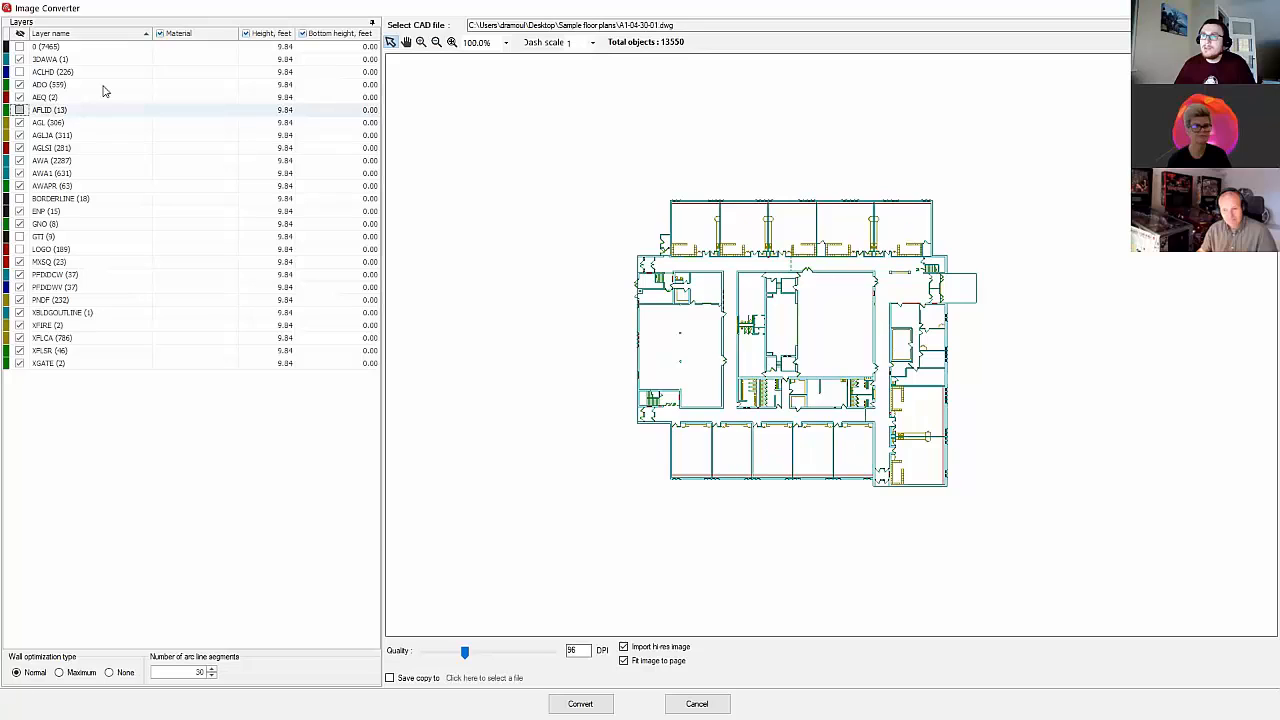
Step: Assign the Concrete [Medium] material to the exterior-wall layer AWA
click(783, 201)
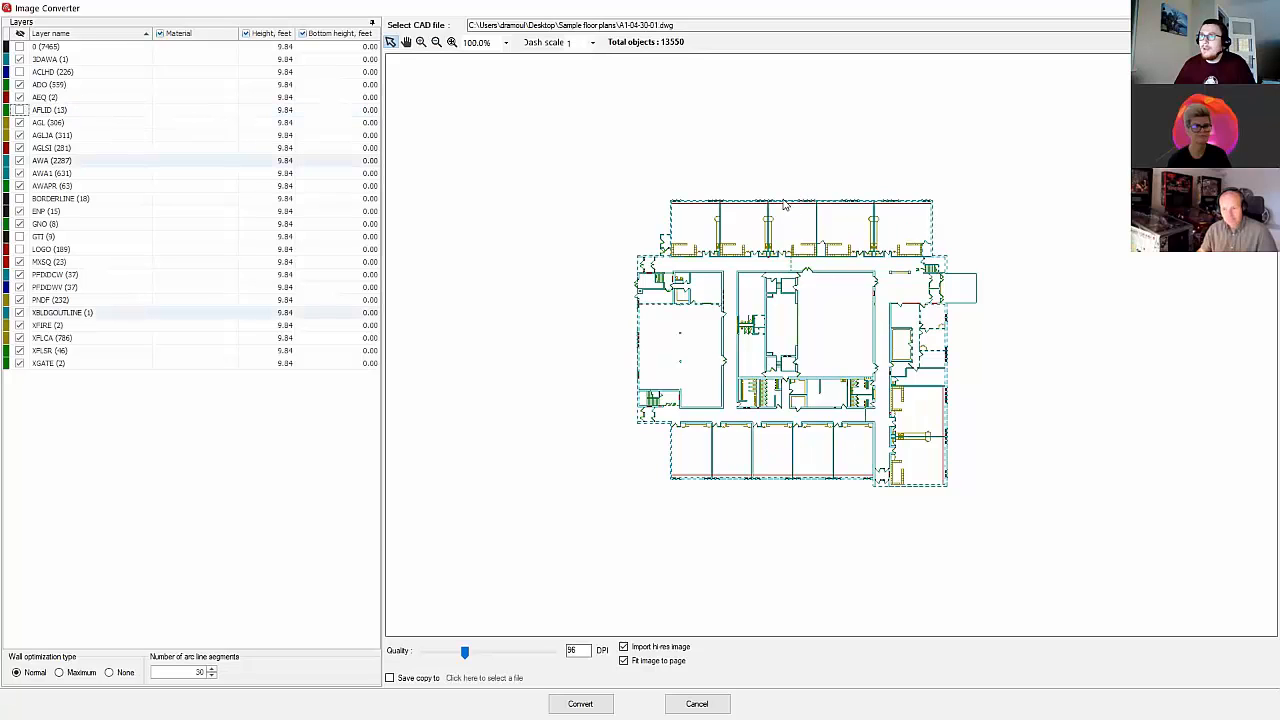
click(228, 162)
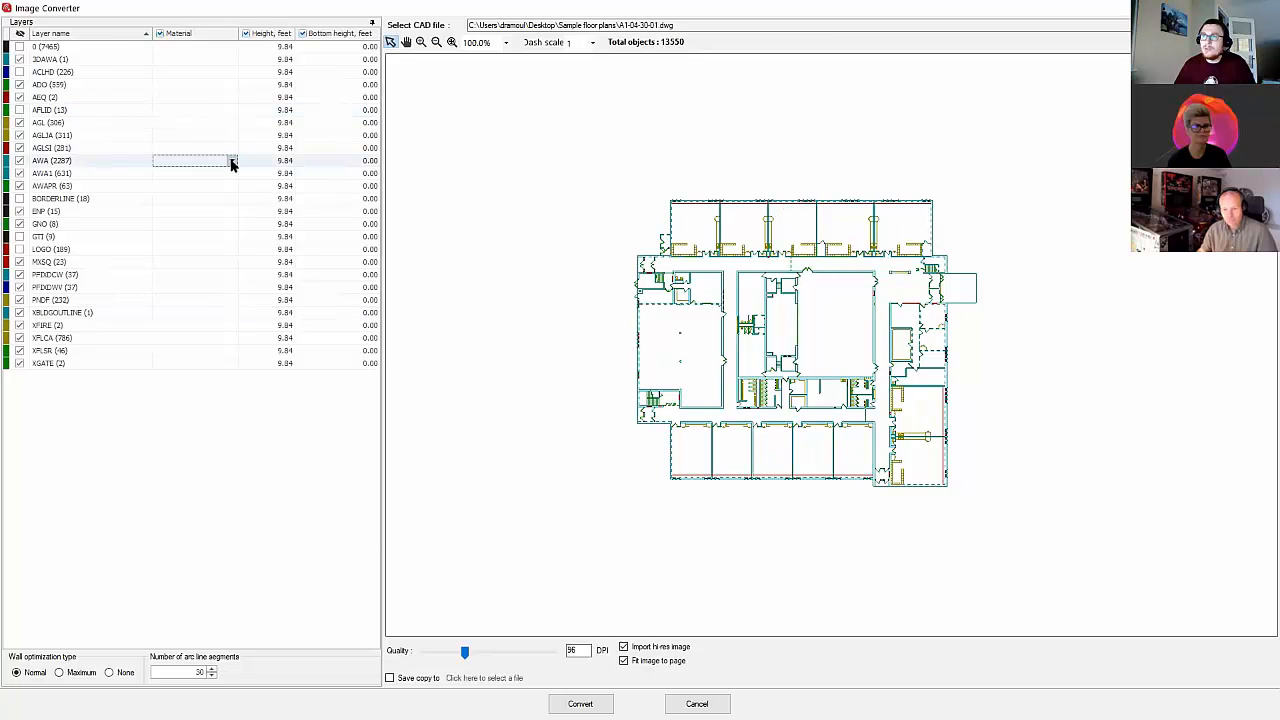
click(231, 161)
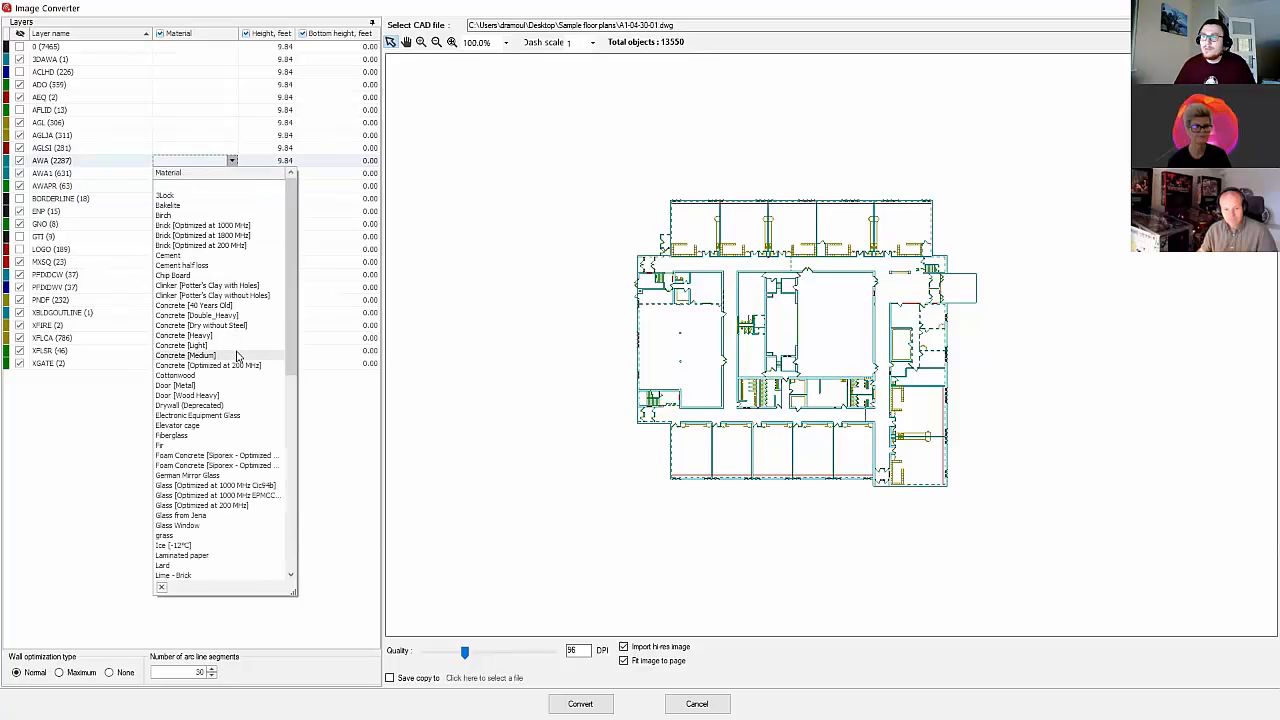
Step: Assign the Partition [Plaster Board / Drywall Light] material to the interior-wall layer AWA1
click(767, 281)
click(215, 174)
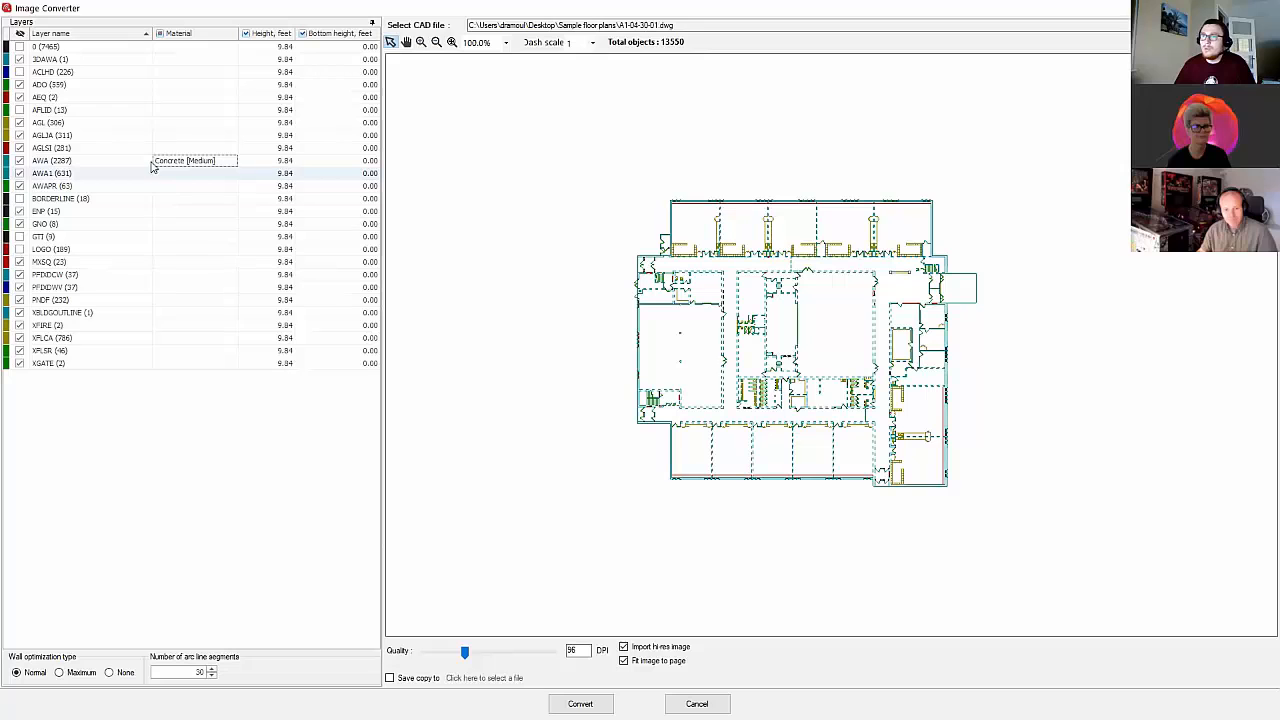
click(222, 176)
scroll(245, 455, down, 5)
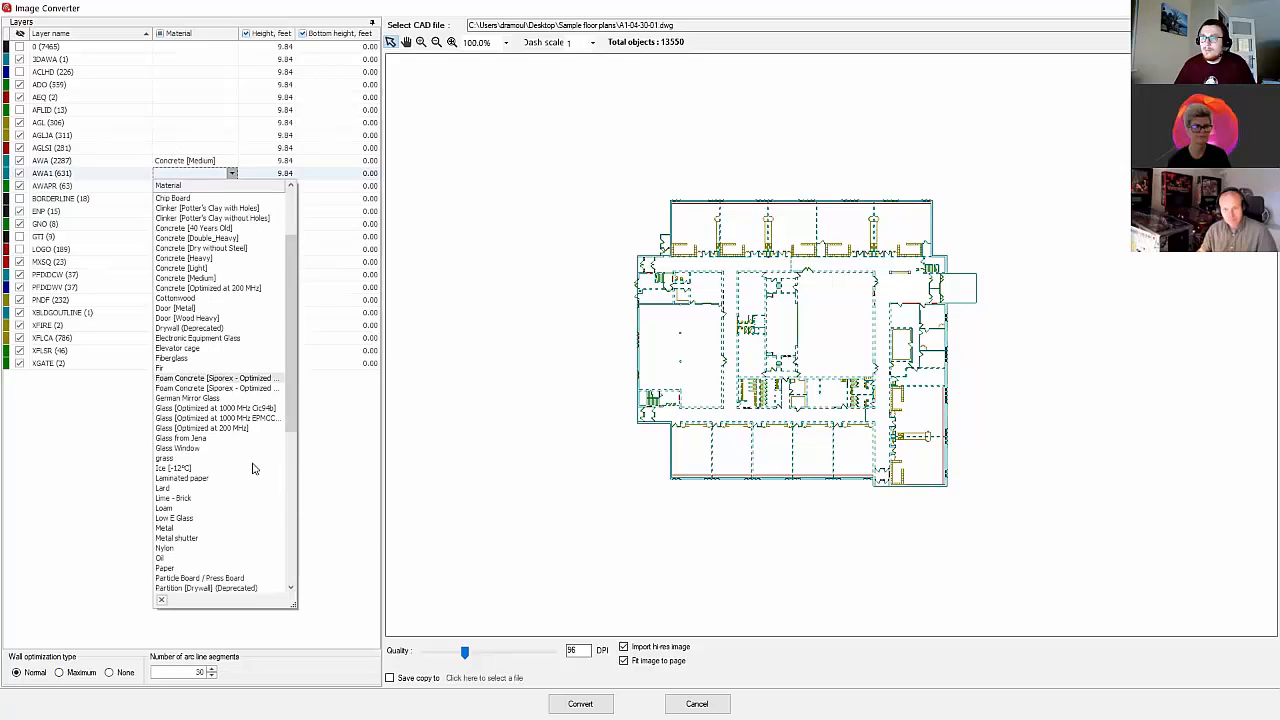
scroll(241, 436, down, 1)
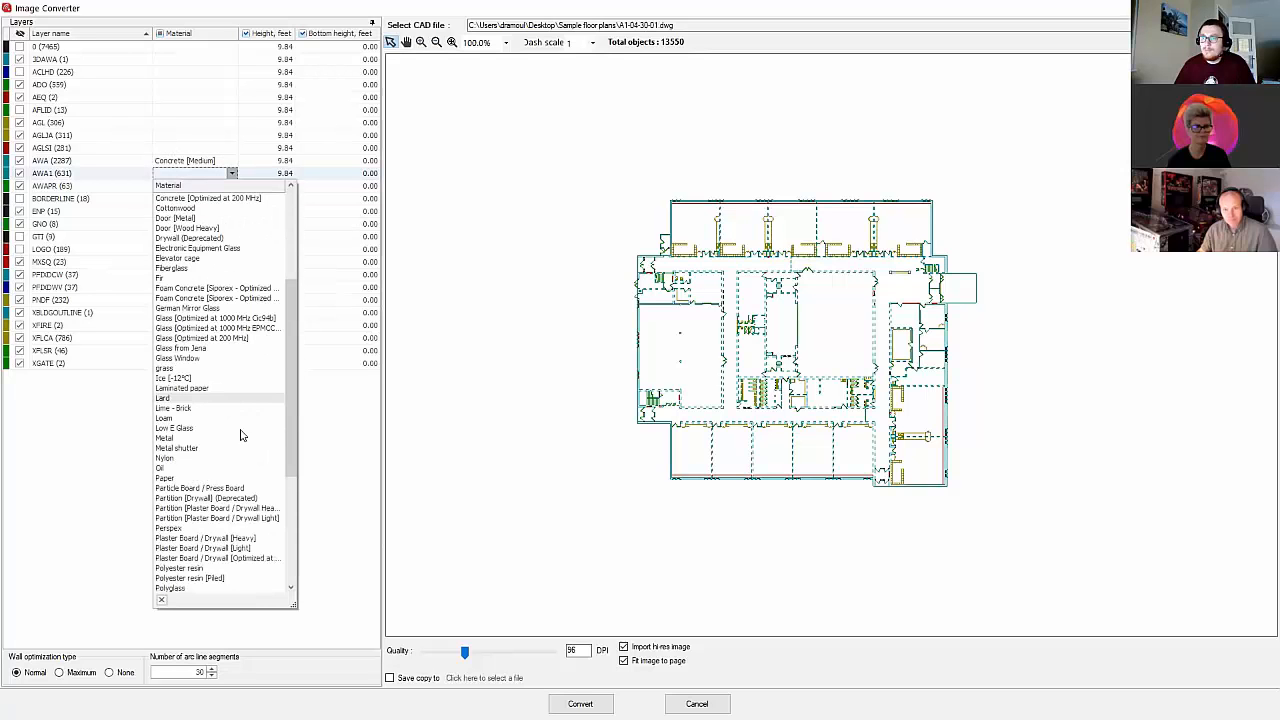
click(255, 518)
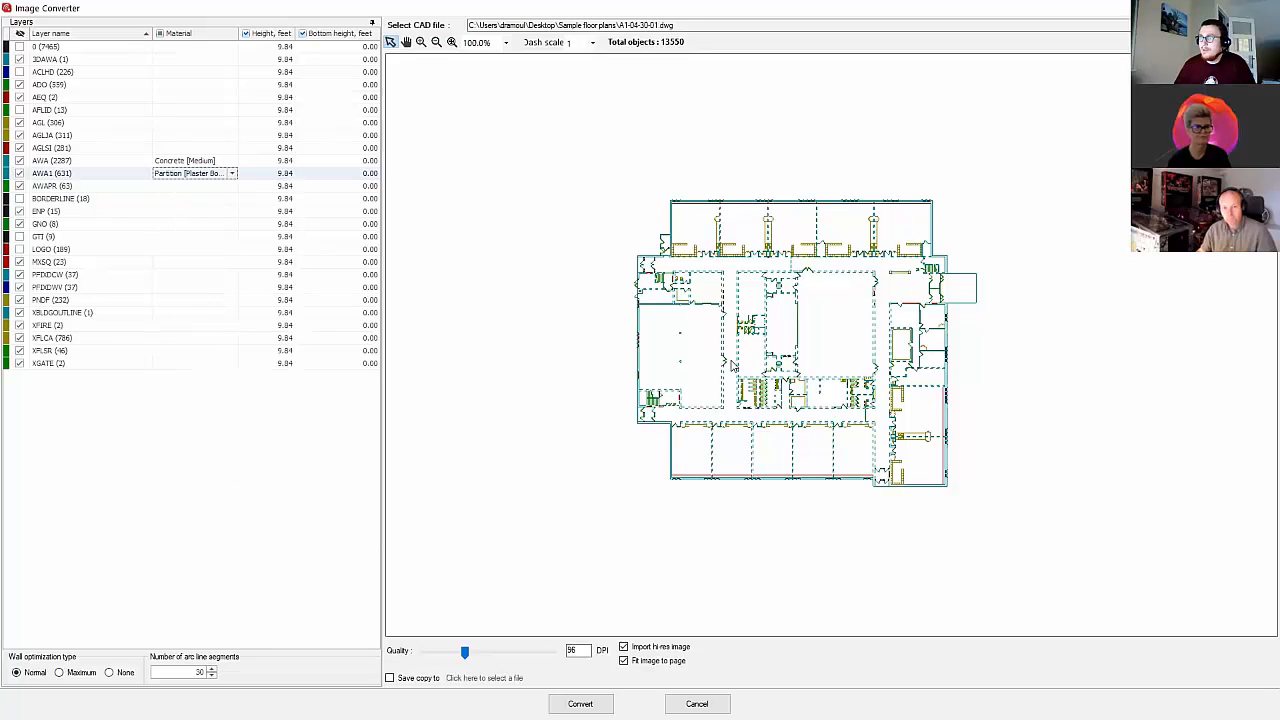
Step: Assign Door [Wood Heavy] to the door layer ADO and set its height to 8.84 feet
click(193, 86)
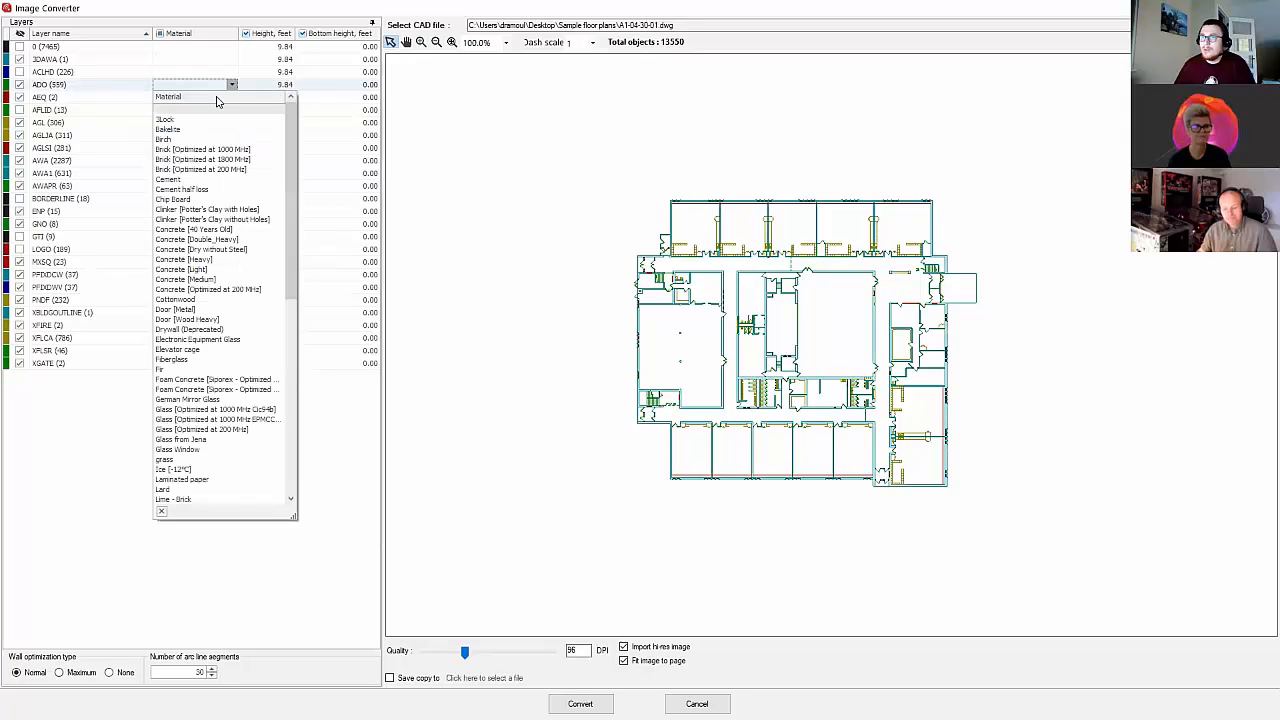
click(226, 320)
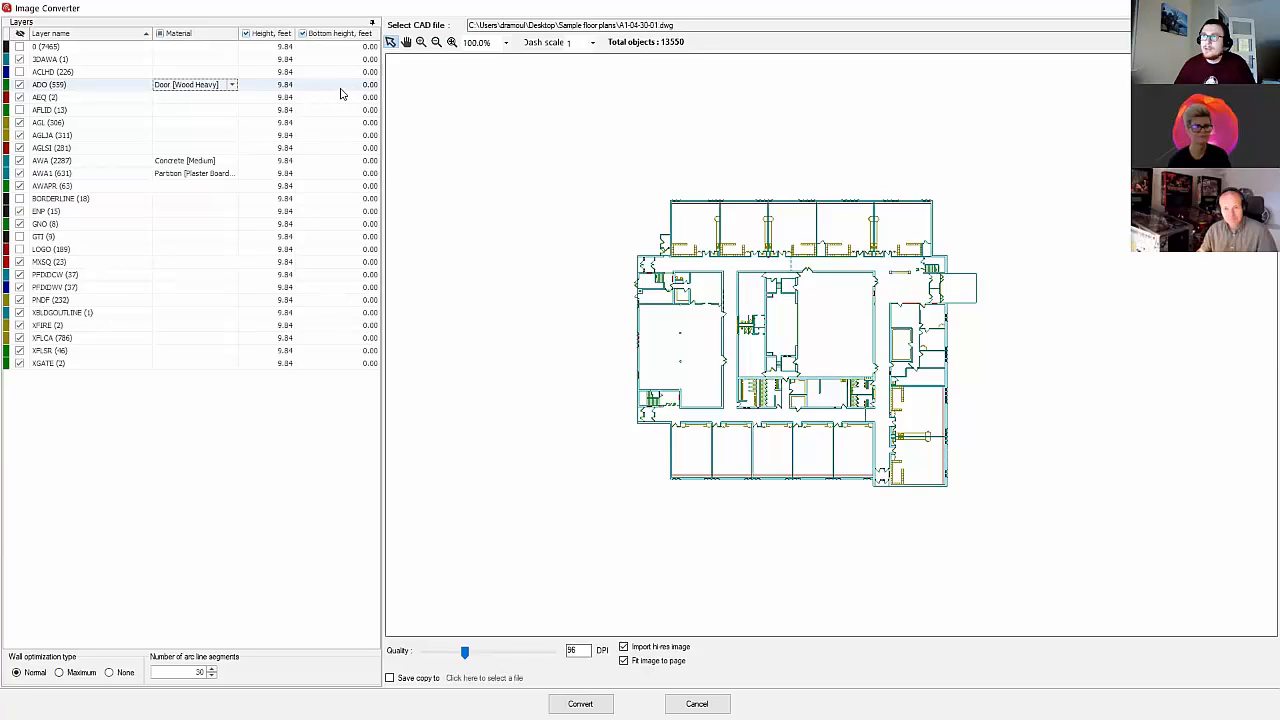
click(283, 88)
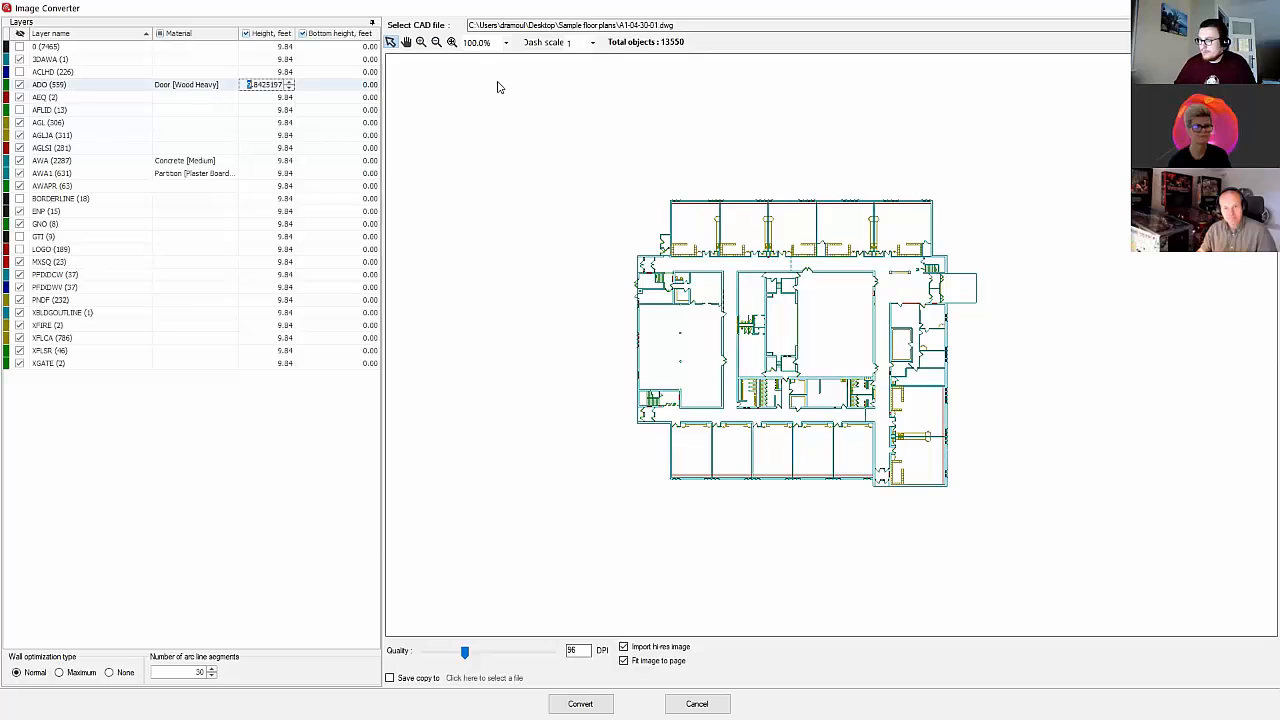
text(8)
key(Return)
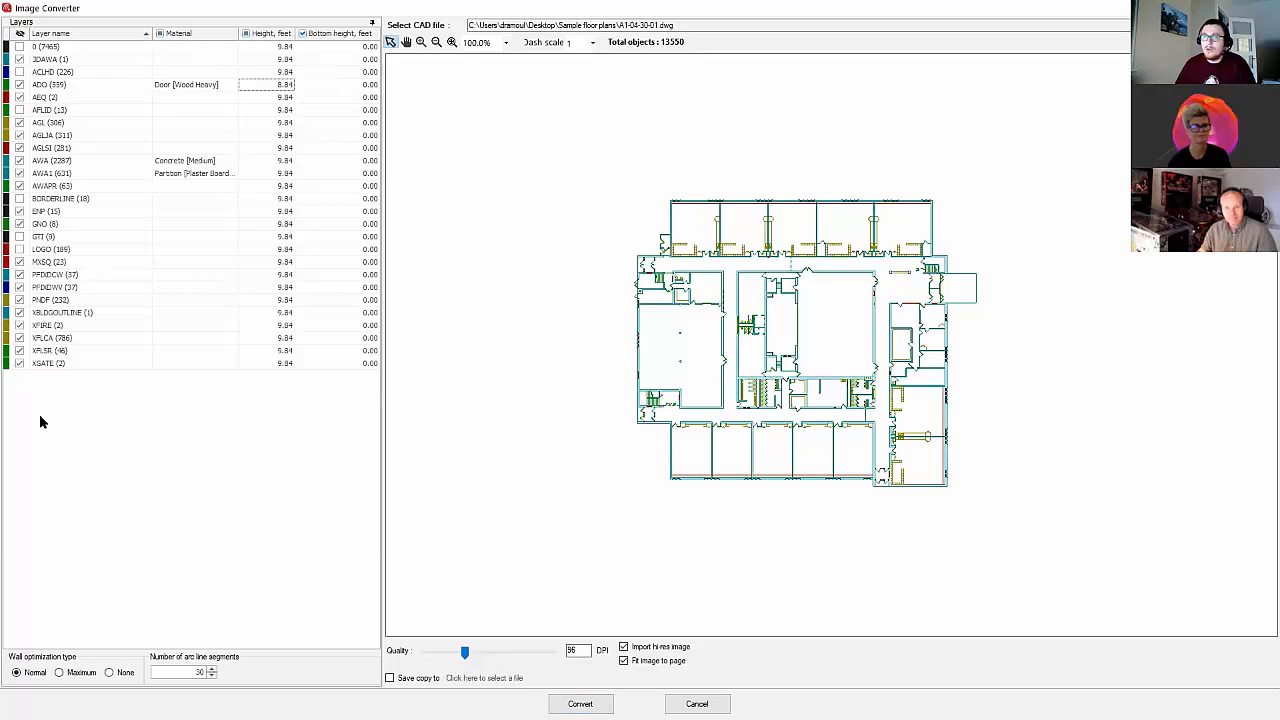
Step: Convert the CAD drawing and apply the resulting image and walls to the Floor 1 plan
click(580, 704)
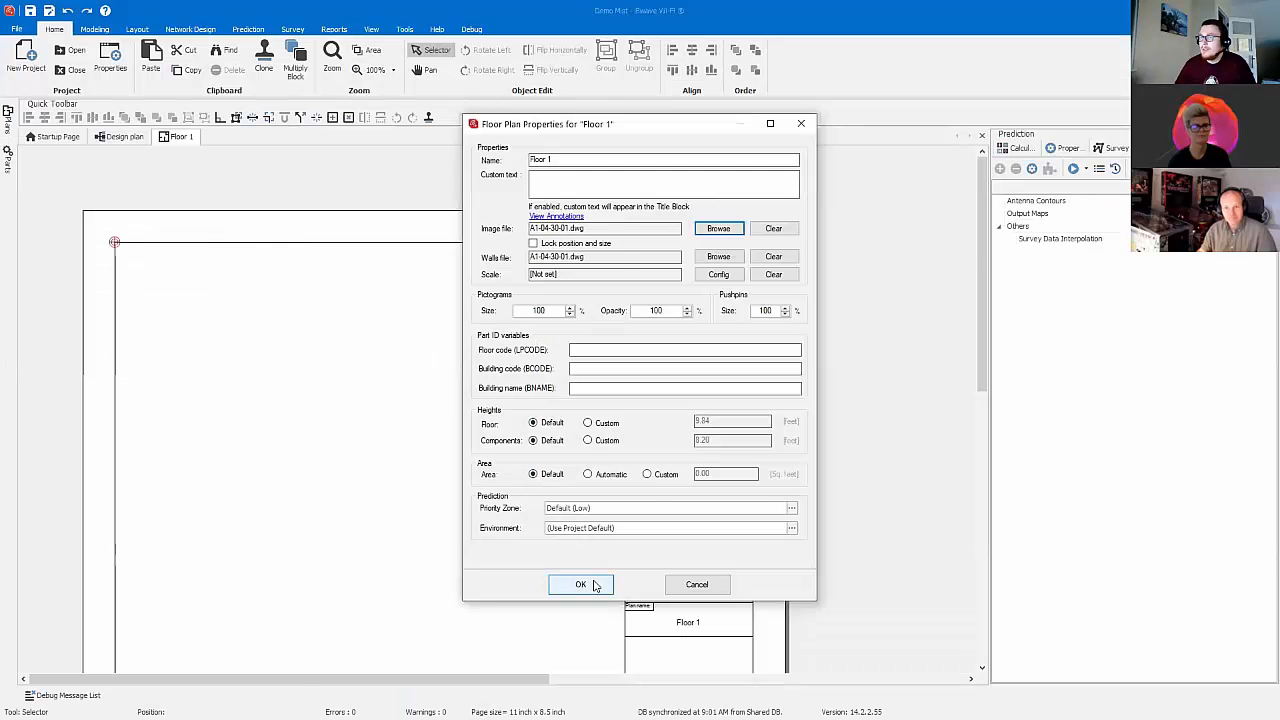
click(581, 585)
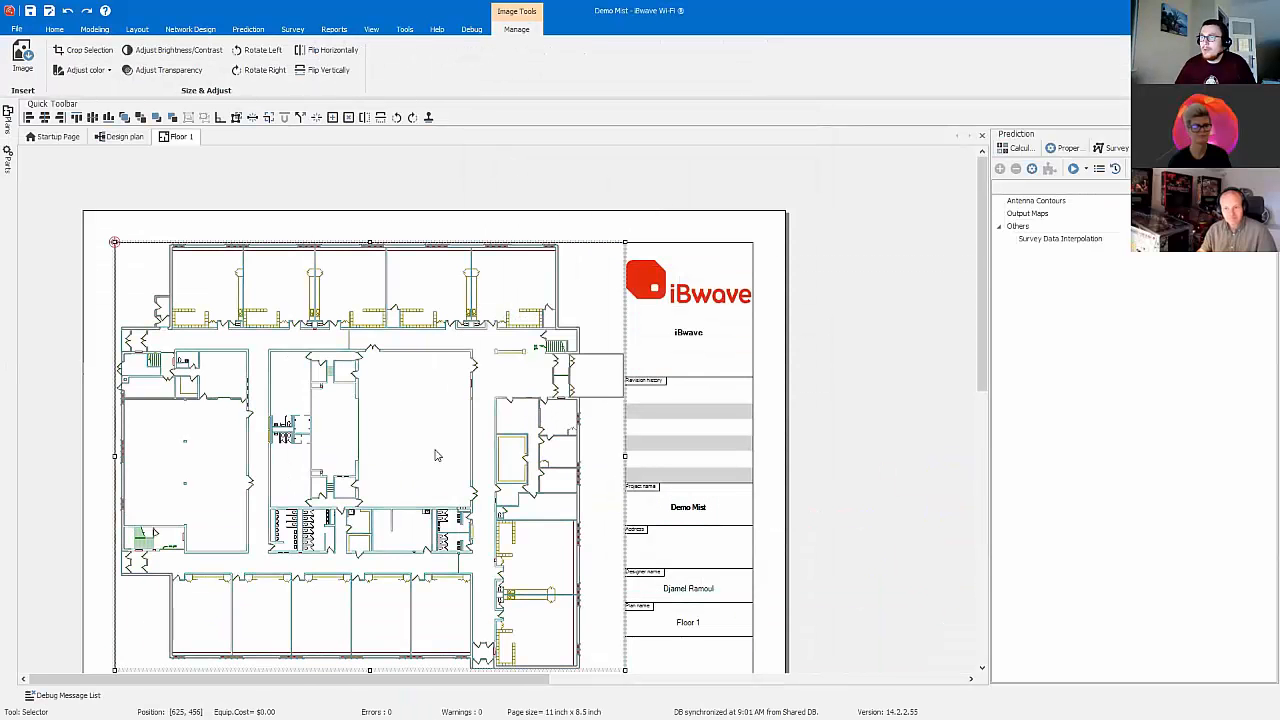
click(558, 283)
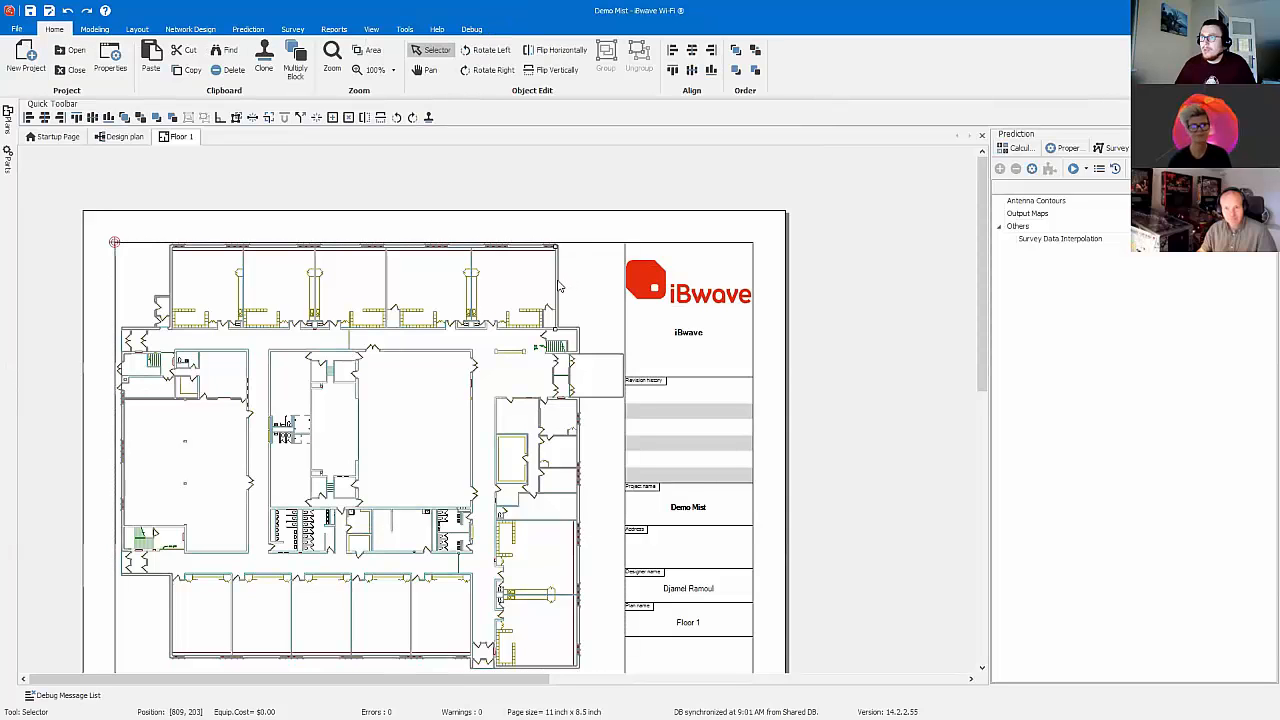
Step: Examine the material properties and per-frequency transmission losses of the exterior wall beside the building's upper-right room
double_click(556, 294)
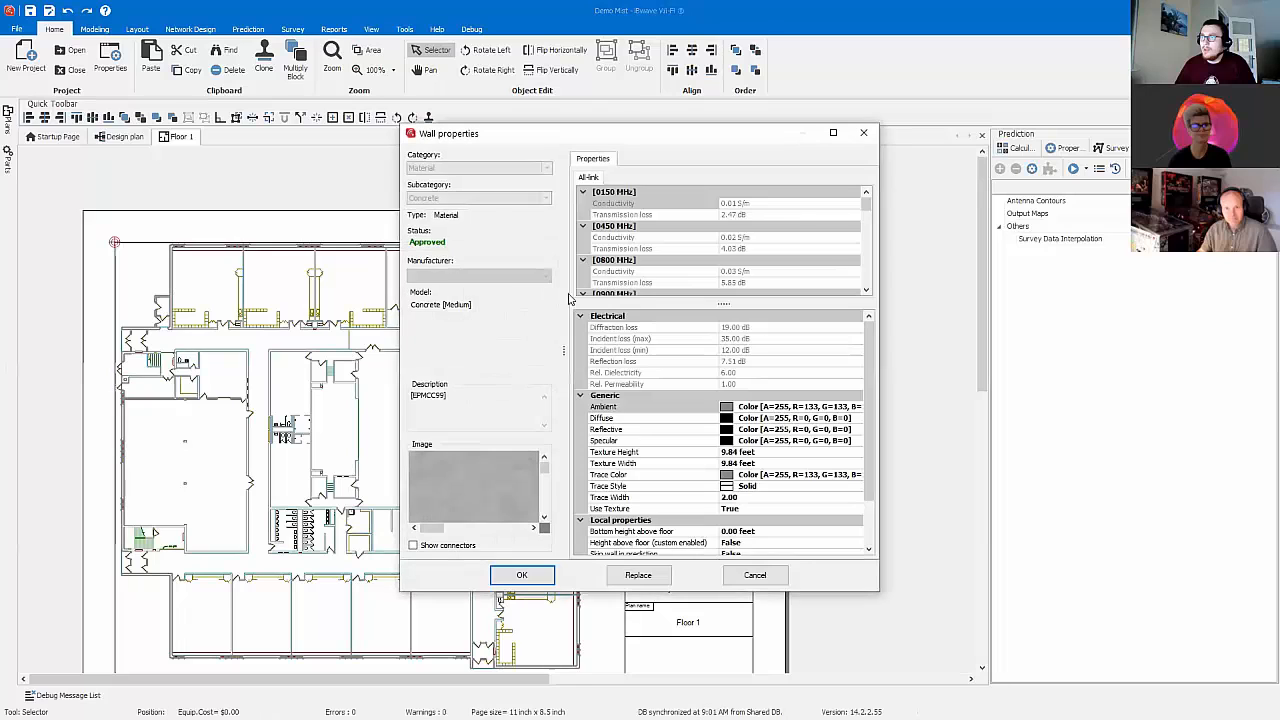
drag(866, 204, 867, 237)
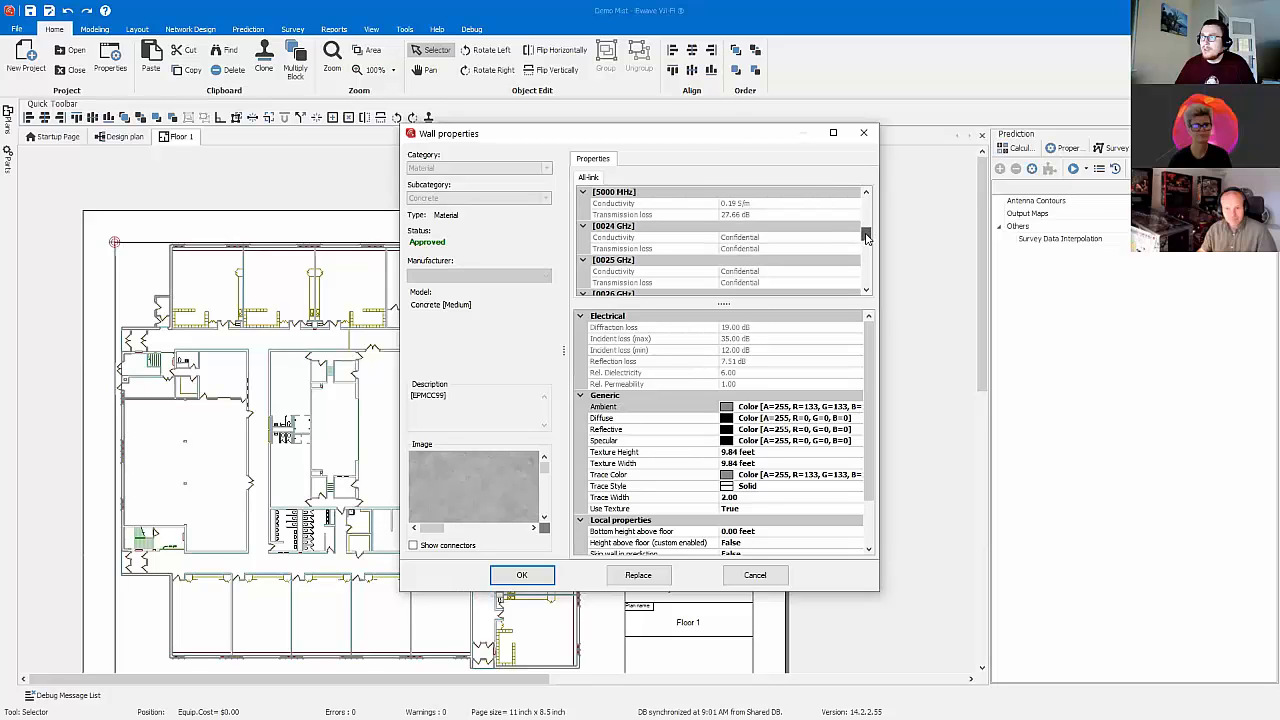
click(526, 575)
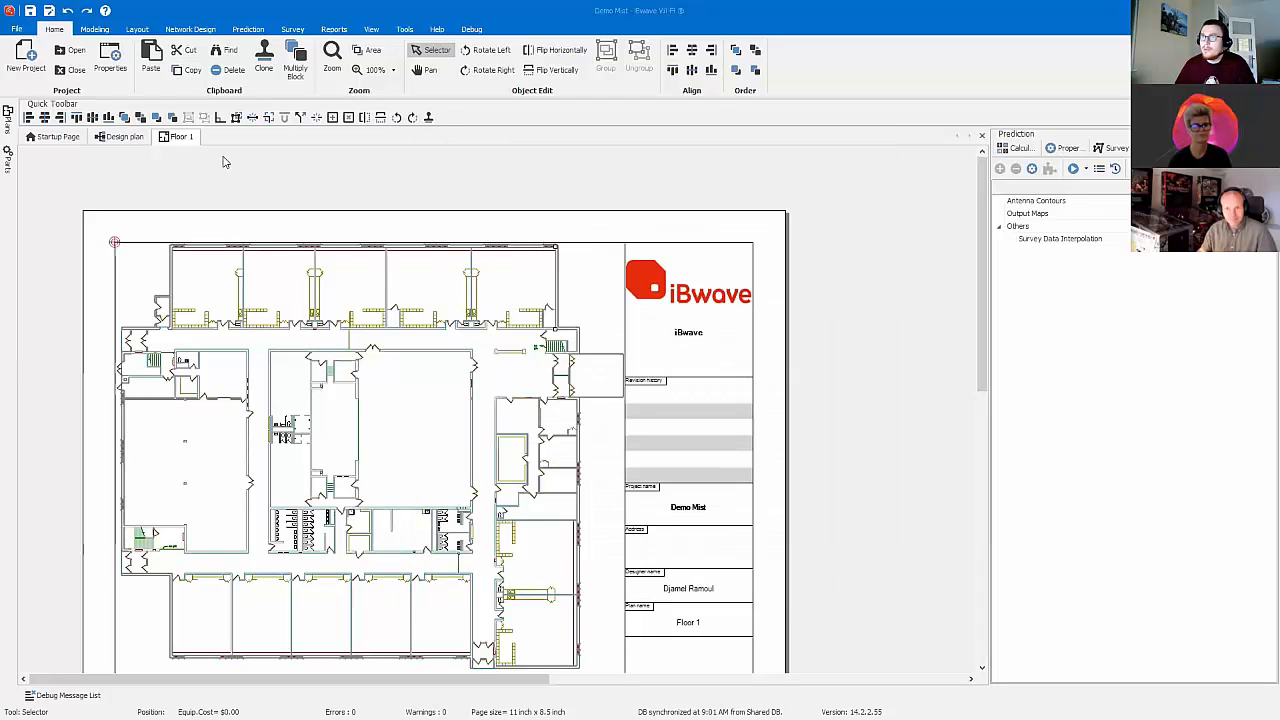
Step: Draw a straight horizontal ruler line spanning the full width of the building's upper exterior wall
click(94, 29)
click(848, 55)
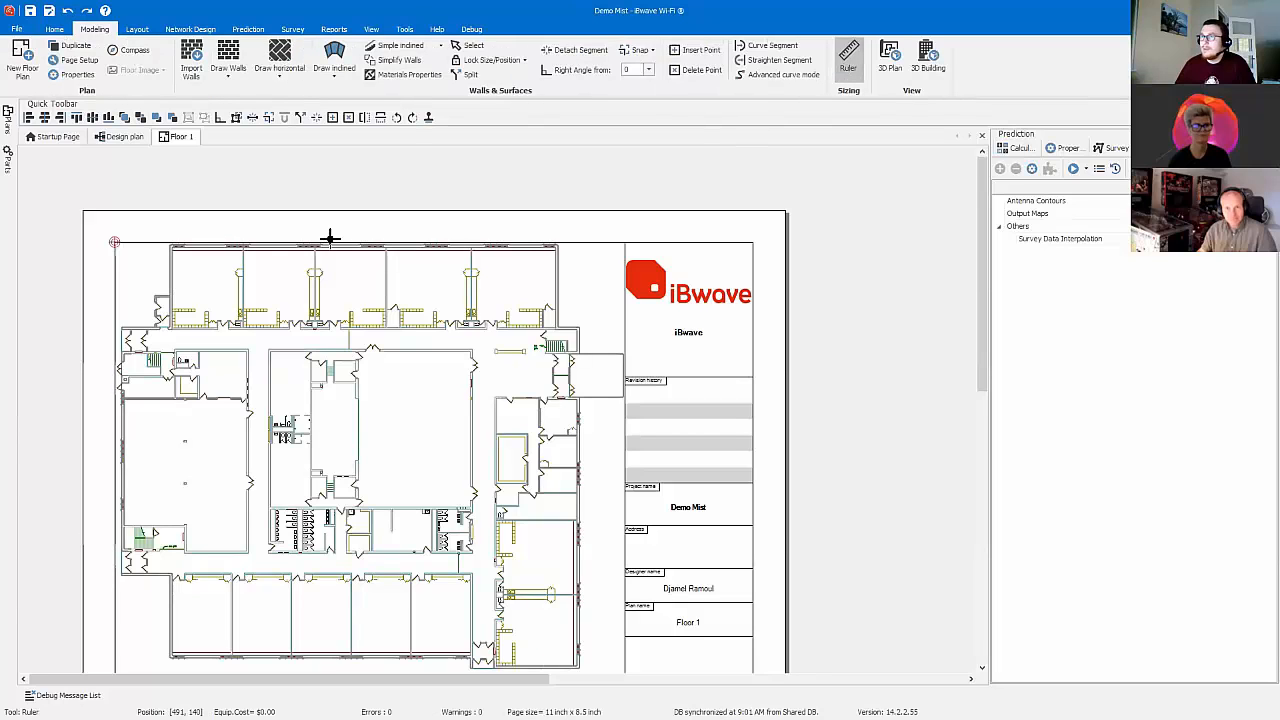
click(169, 237)
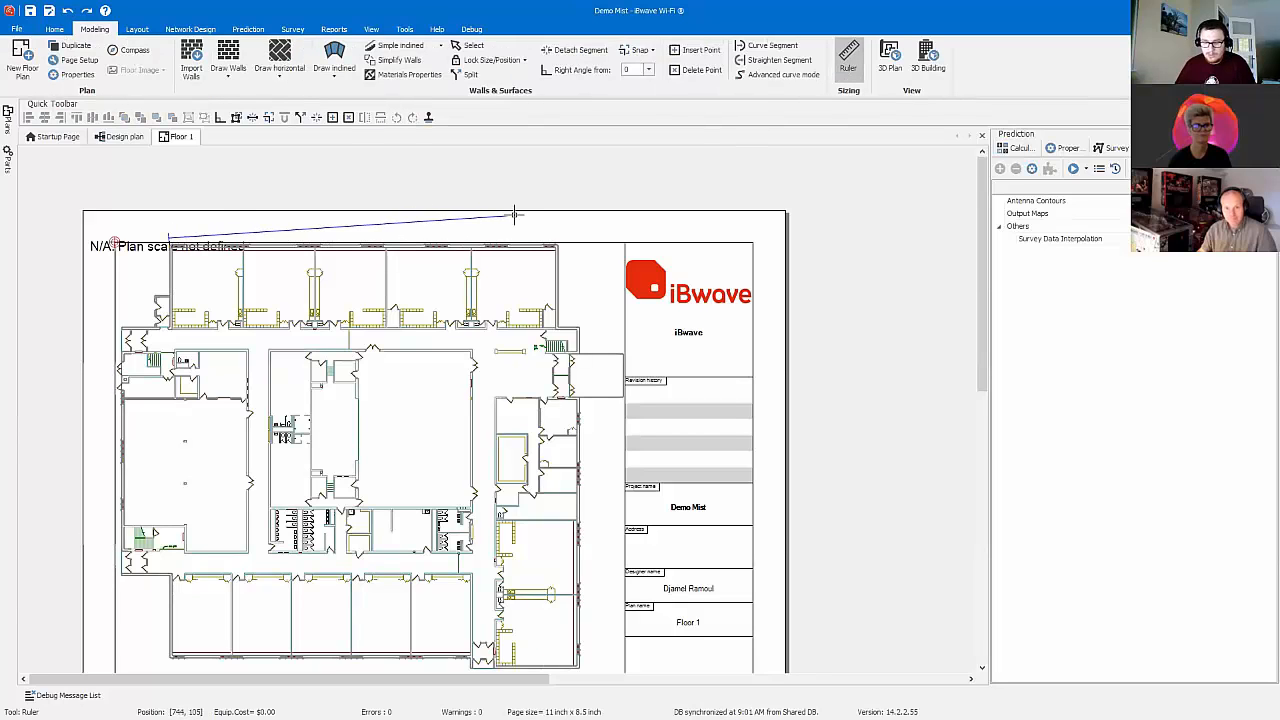
key(shift)
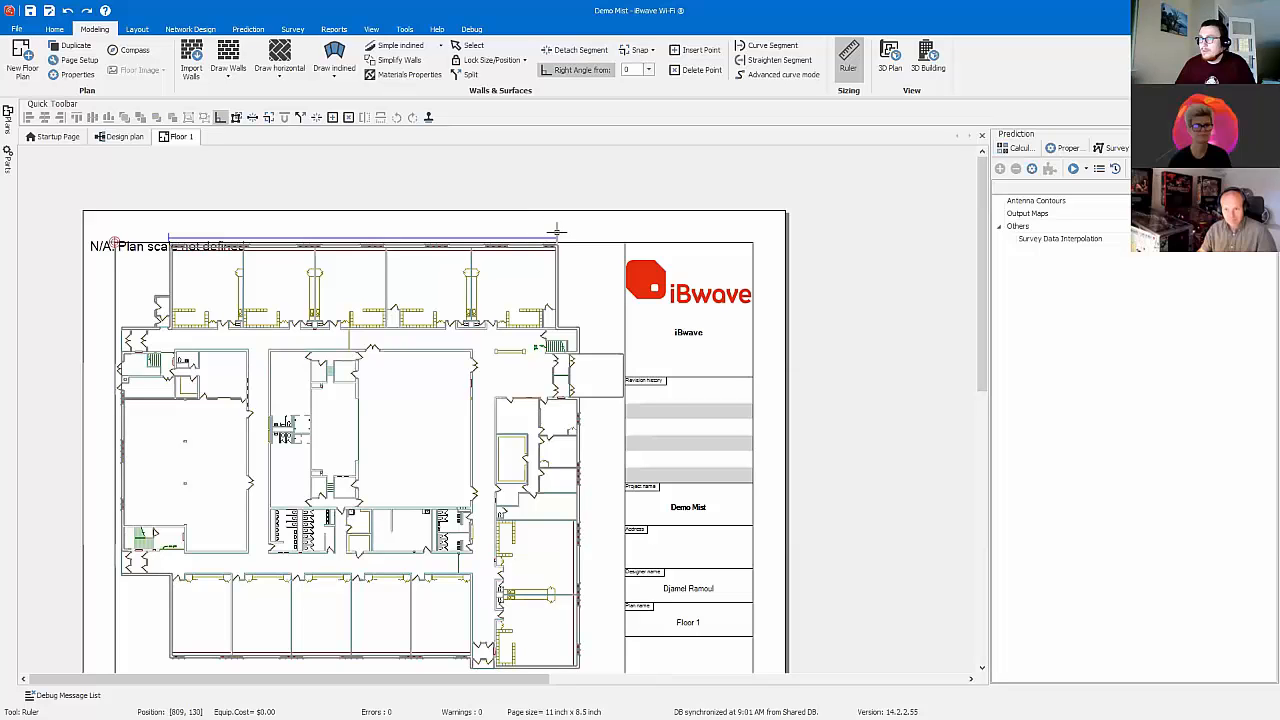
shift+click(557, 232)
Step: Set the ruler line's length to 150 ft to define the plan scale
right_click(557, 232)
click(576, 243)
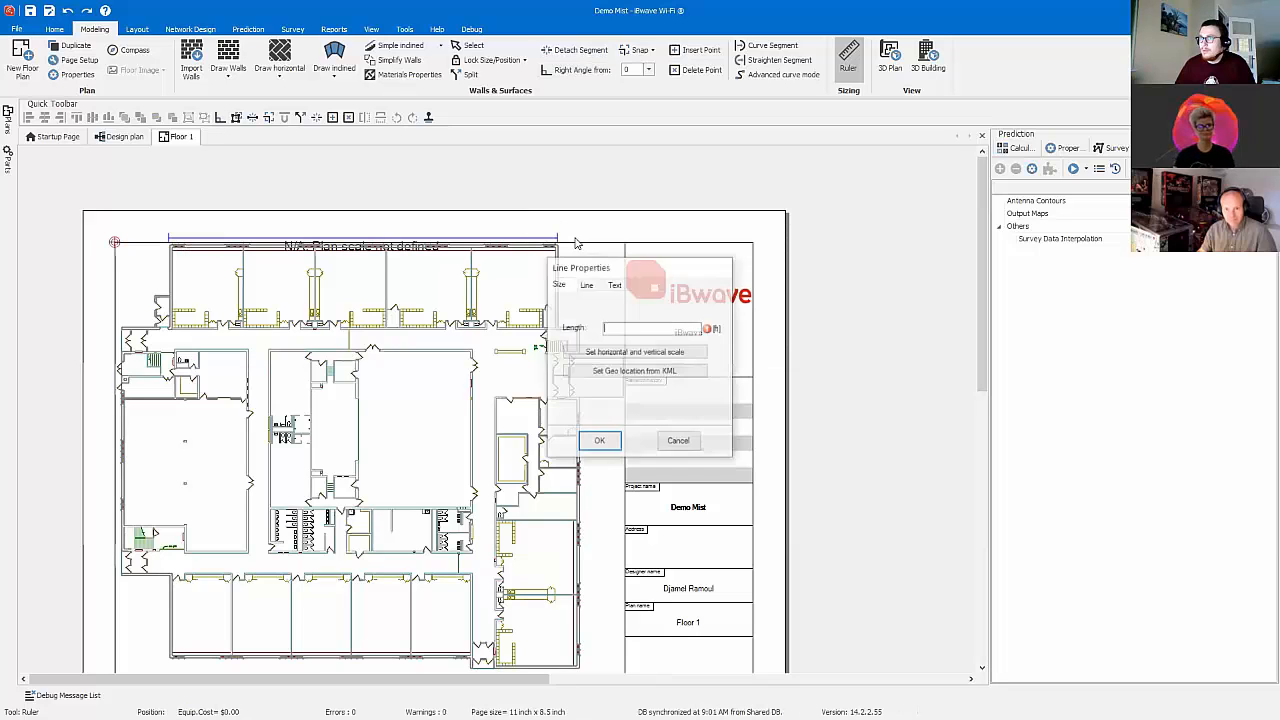
text(150)
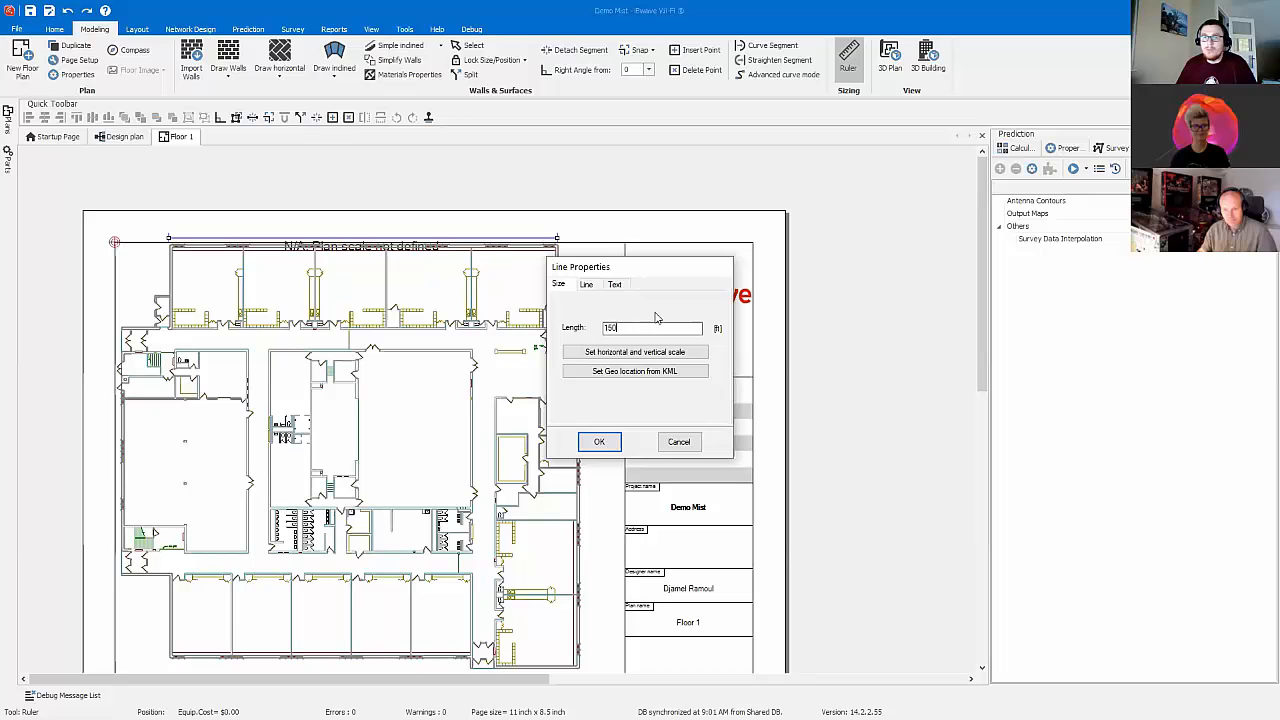
click(605, 442)
Step: Examine the modelled walls and doors of Floor 1 from several angles in a maximized 3D plan view, and return to the 2D plan
click(889, 57)
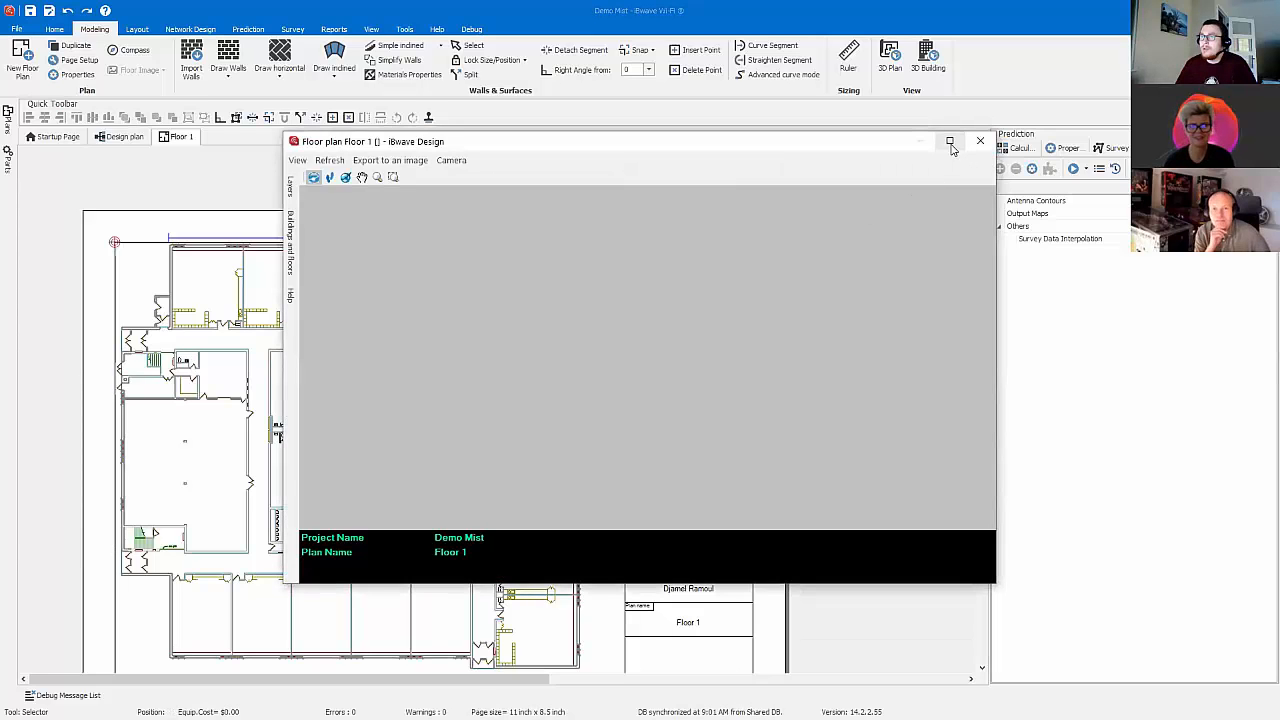
click(950, 142)
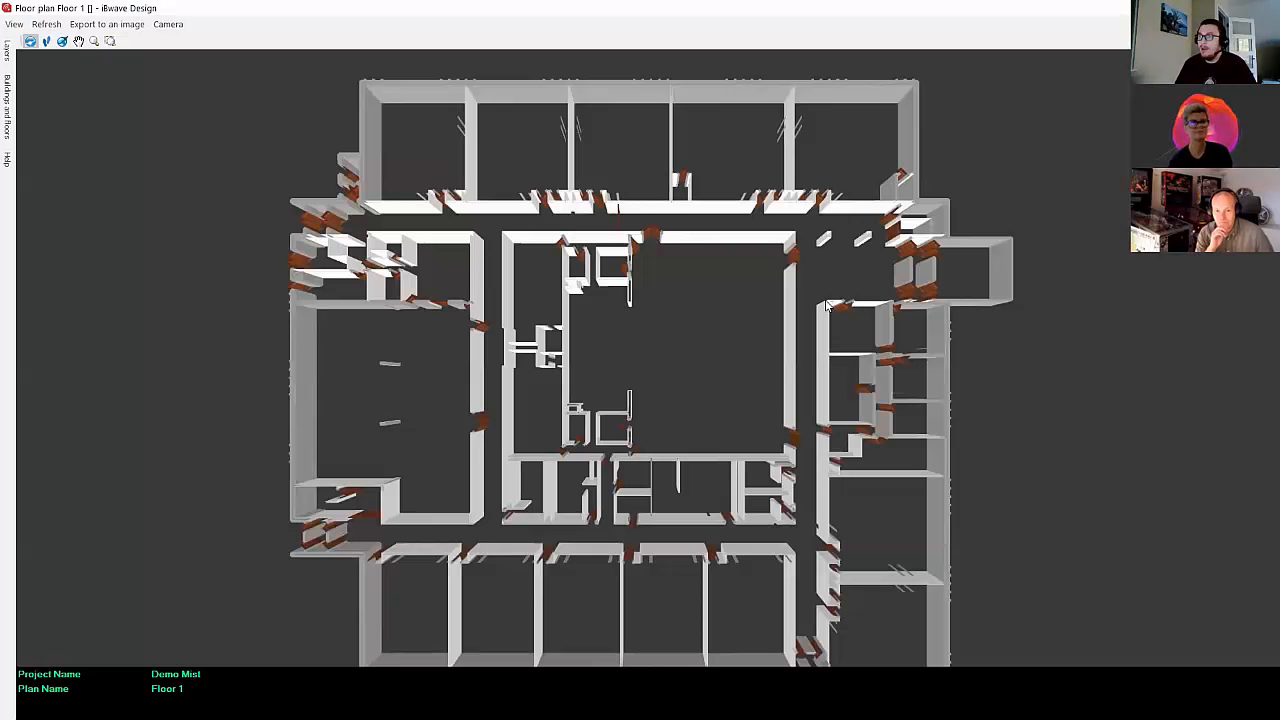
drag(768, 384, 531, 348)
drag(693, 402, 684, 412)
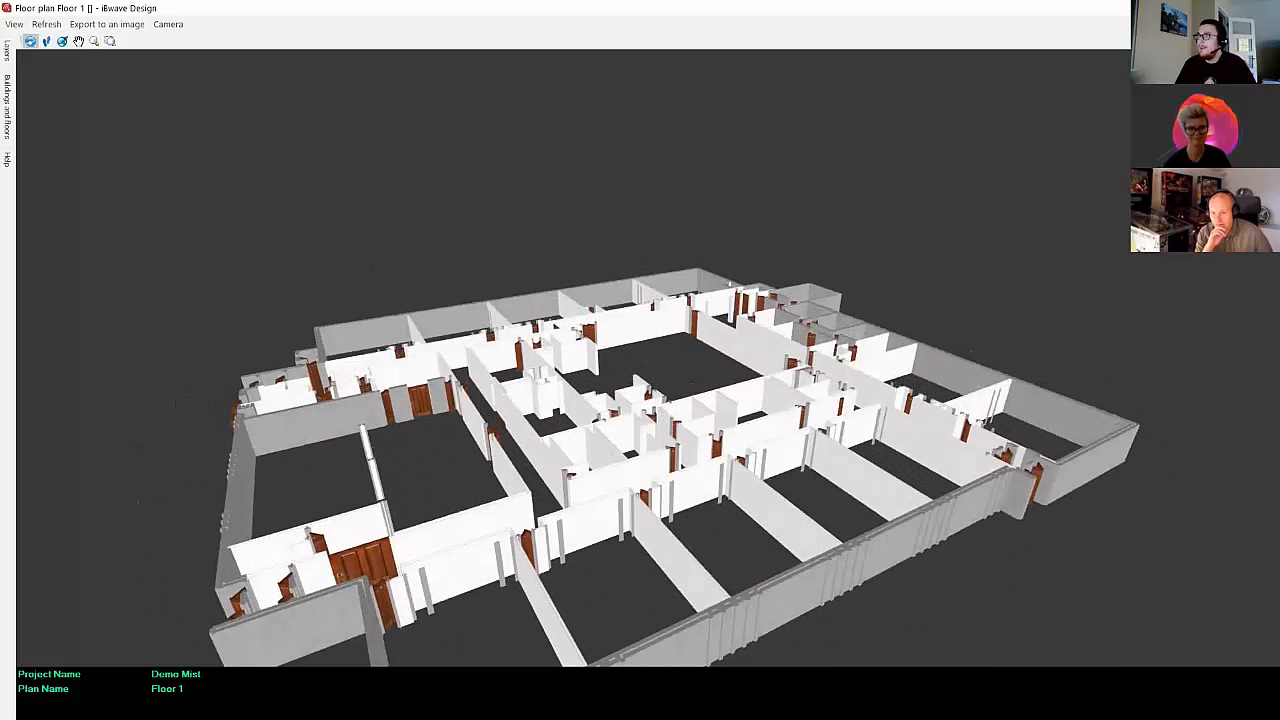
key(alt+Tab)
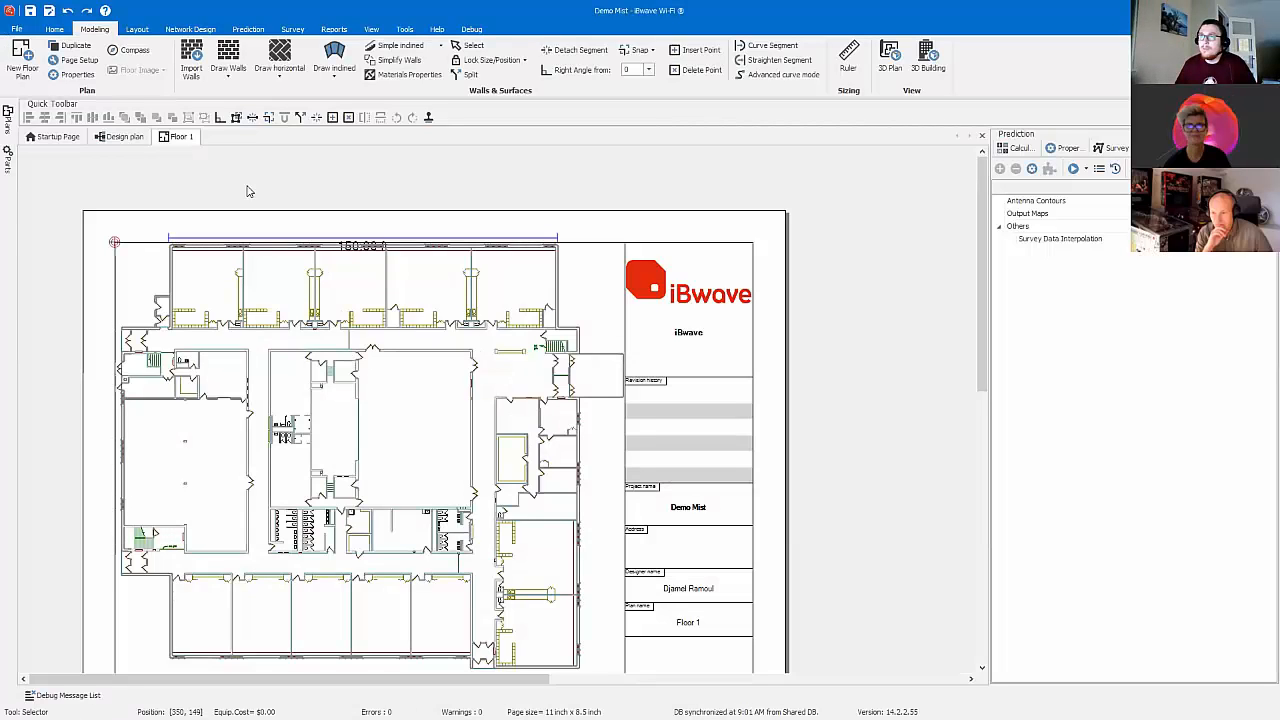
click(279, 76)
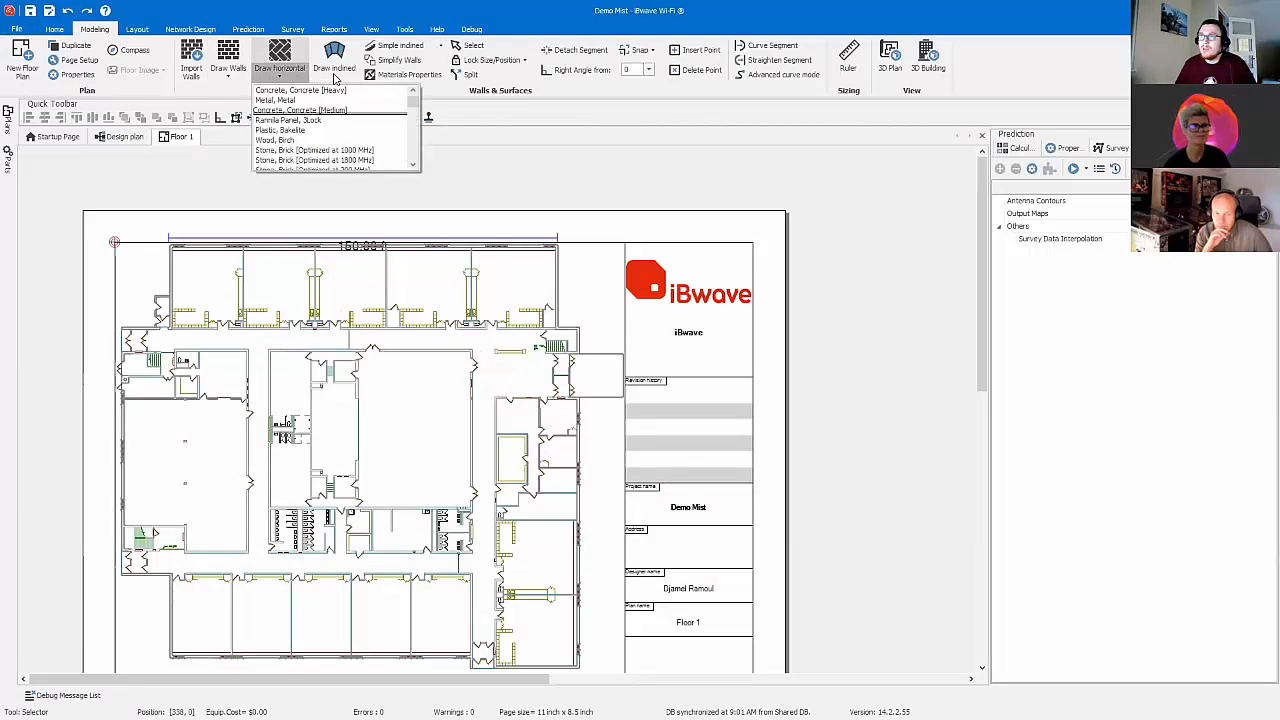
click(336, 76)
click(284, 77)
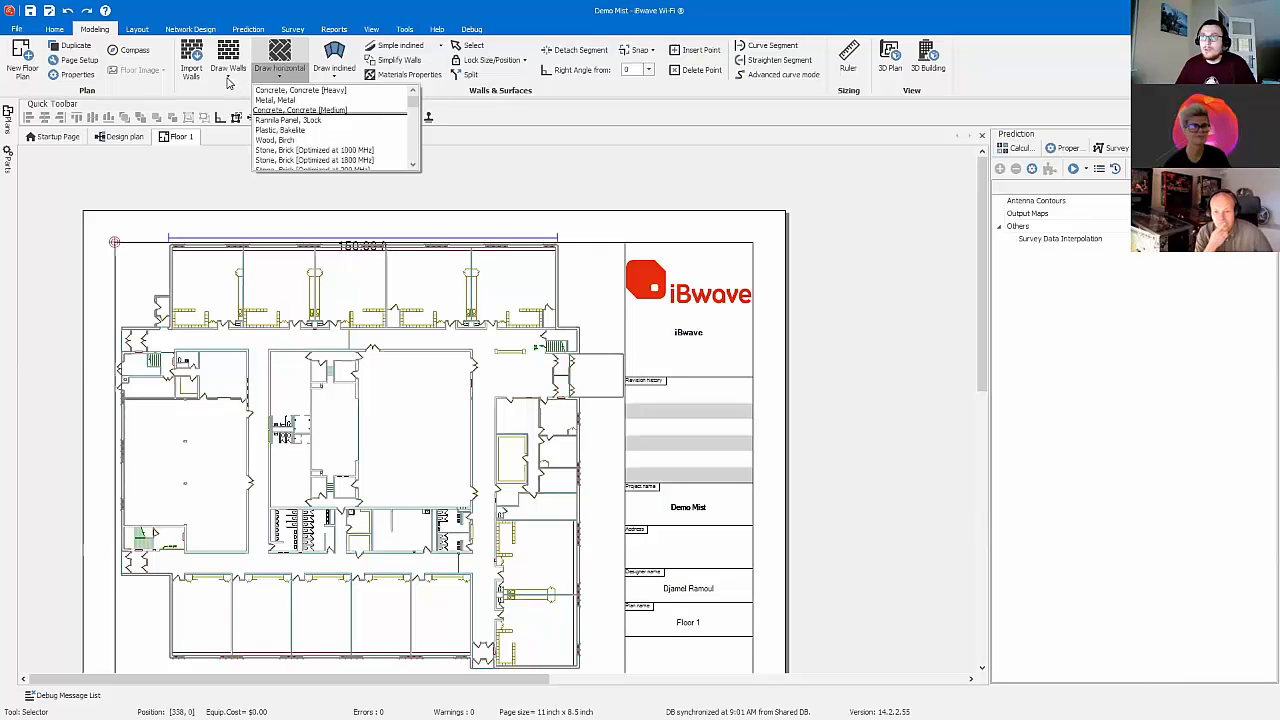
Step: Start a horizontal surface in Concrete, Concrete [Heavy] and trace the building's right-hand outline from the upper-right to the lower-right corner, including the projecting entrance
click(229, 80)
click(281, 77)
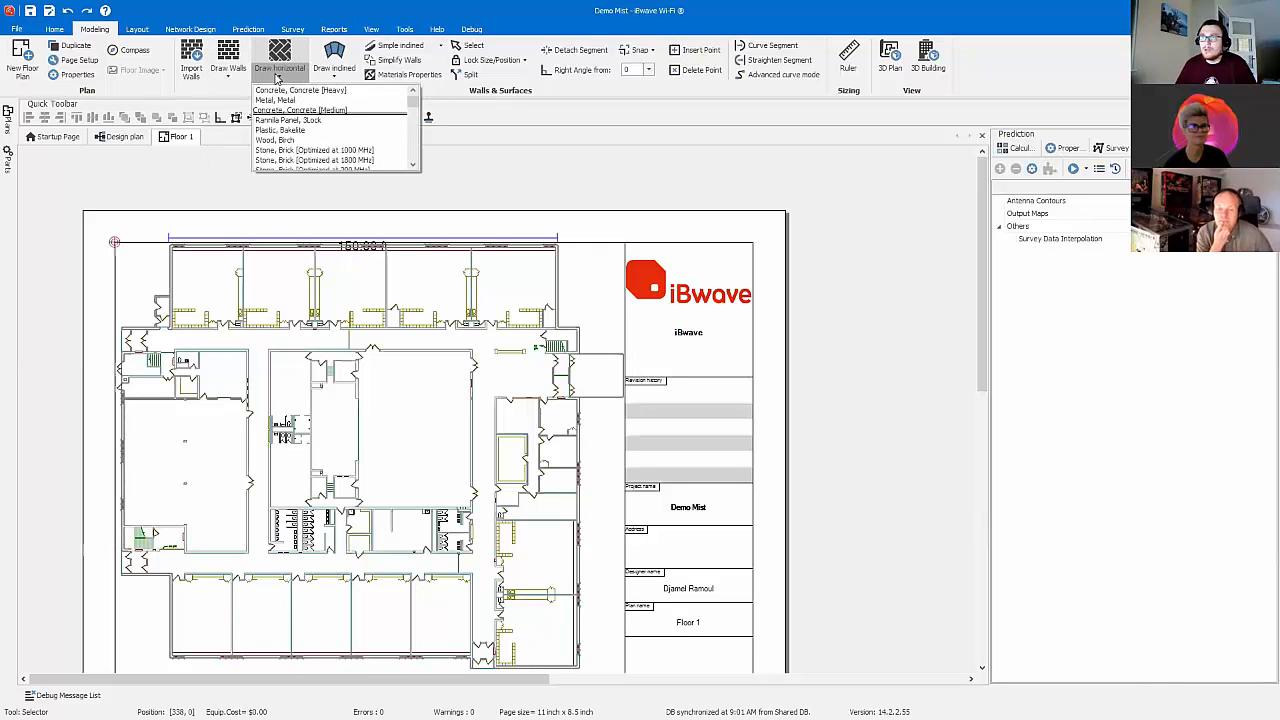
click(288, 90)
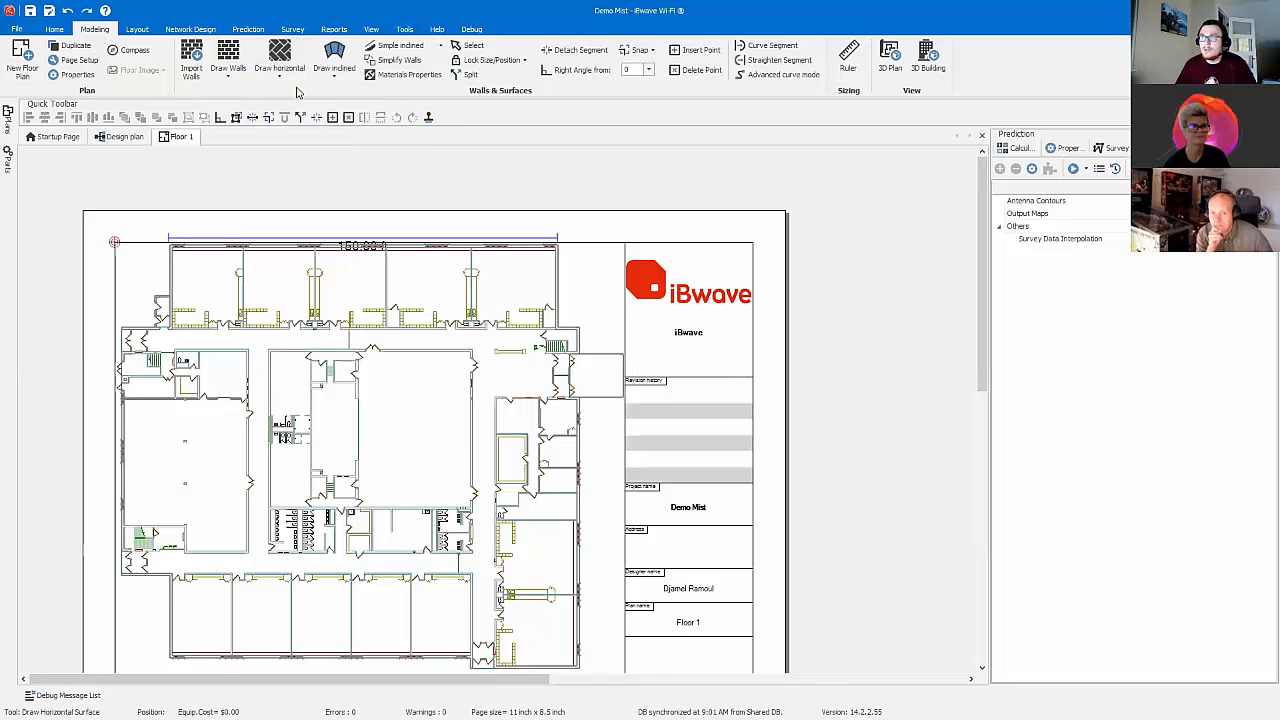
click(221, 118)
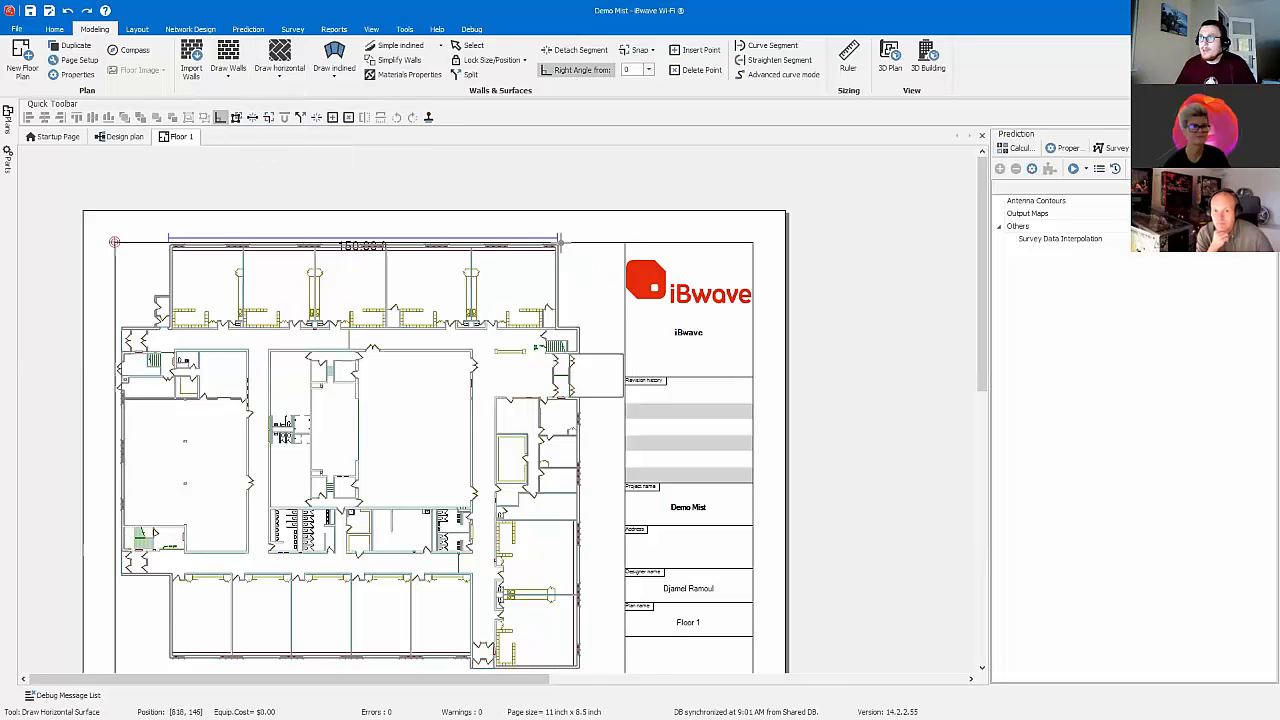
click(556, 328)
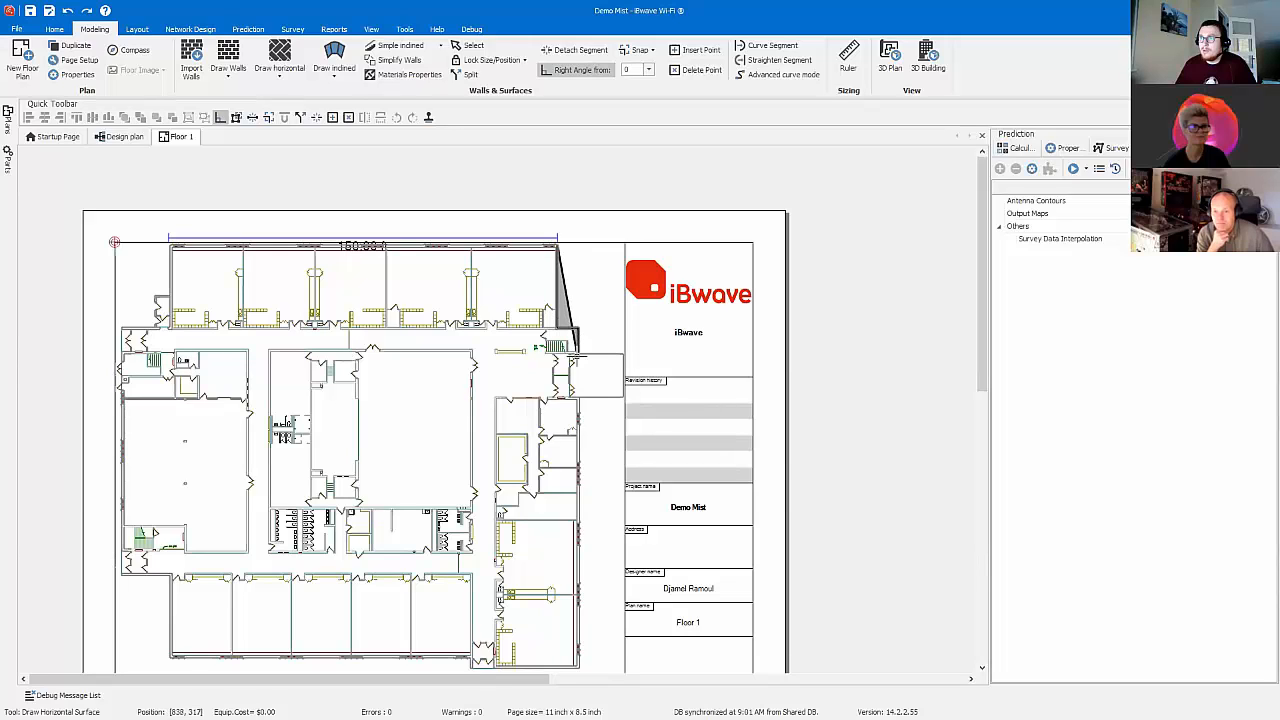
click(623, 355)
click(623, 398)
click(574, 399)
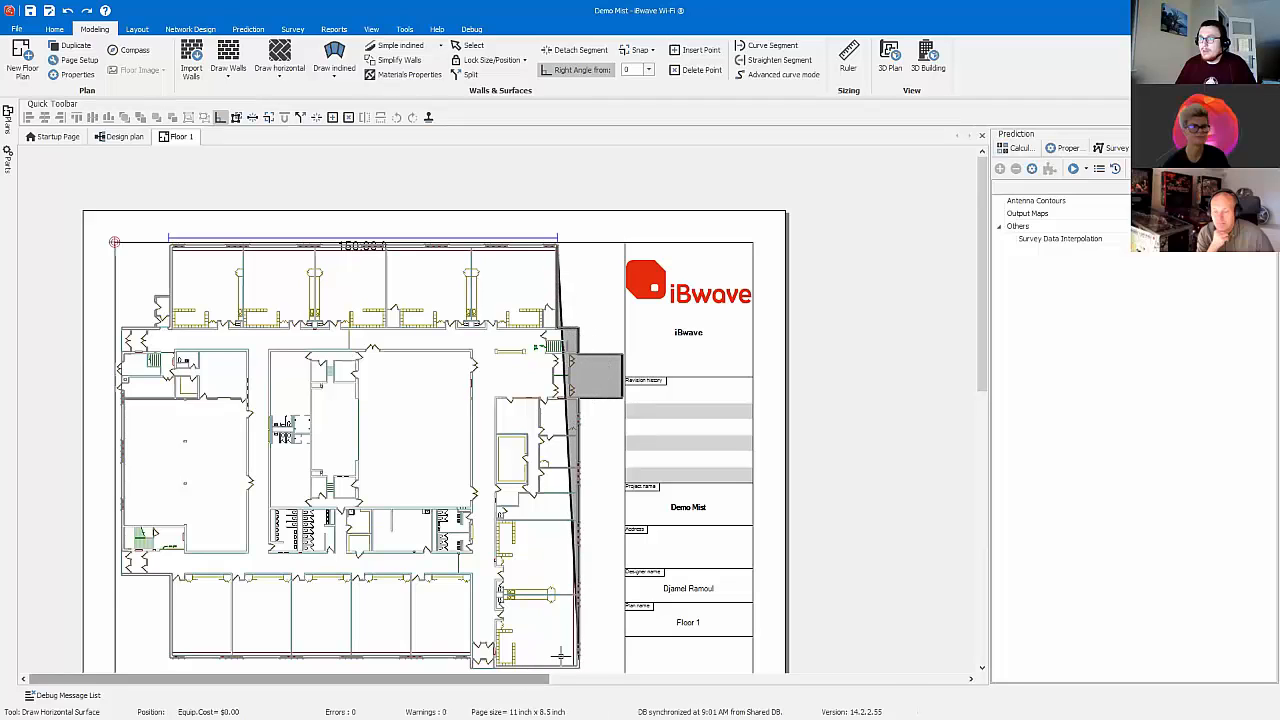
click(572, 665)
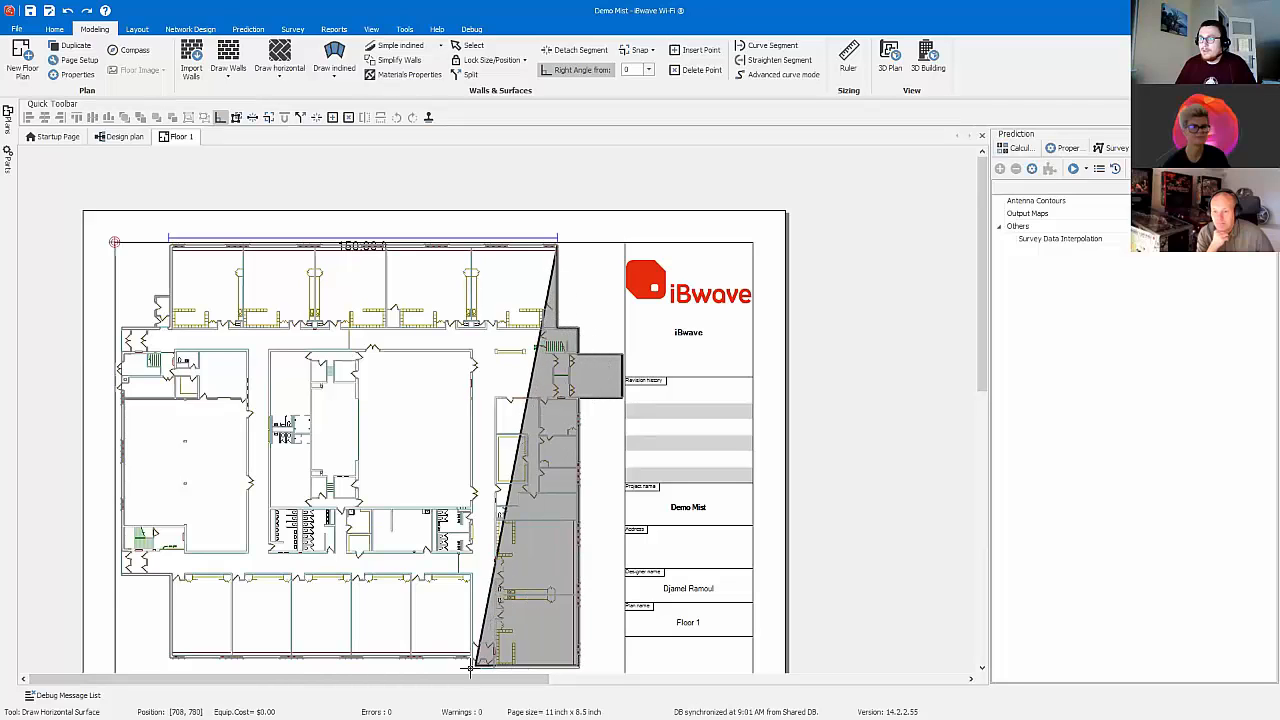
Step: Continue the surface outline along the building's lower and left exterior walls, including the small upper-left projection, and finish it at the upper-left corner
click(170, 652)
click(170, 573)
click(122, 573)
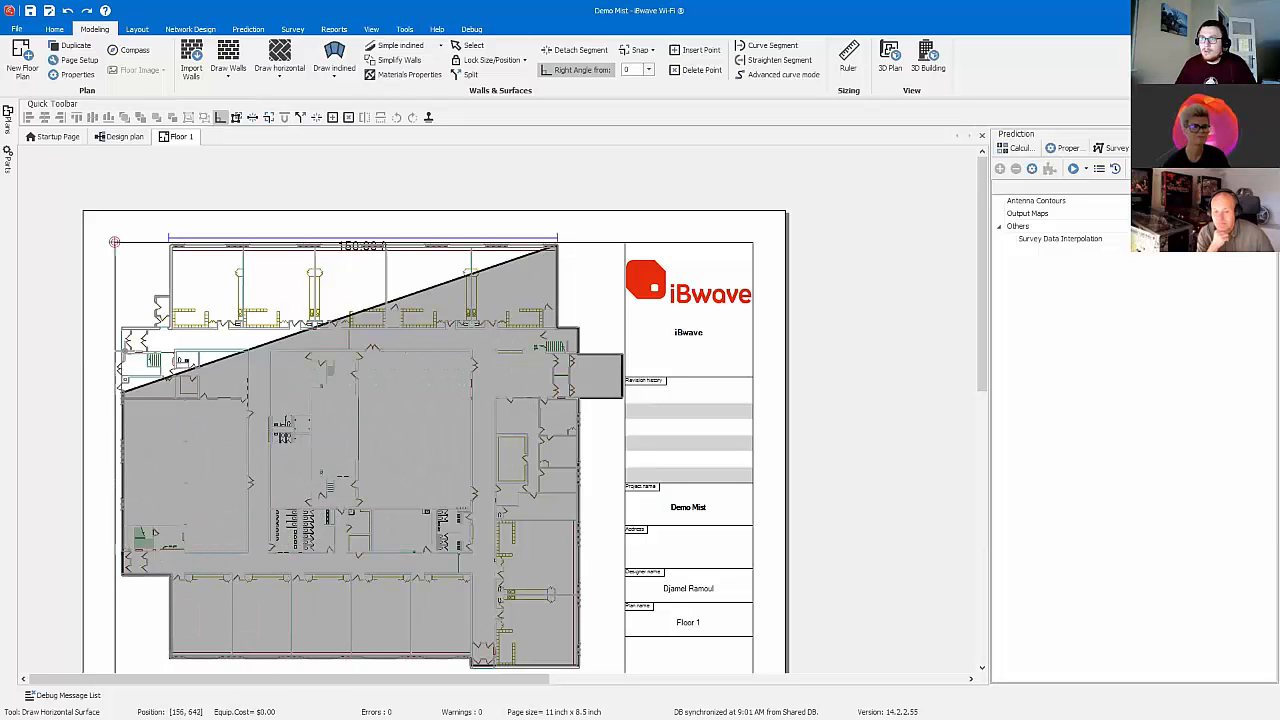
click(122, 329)
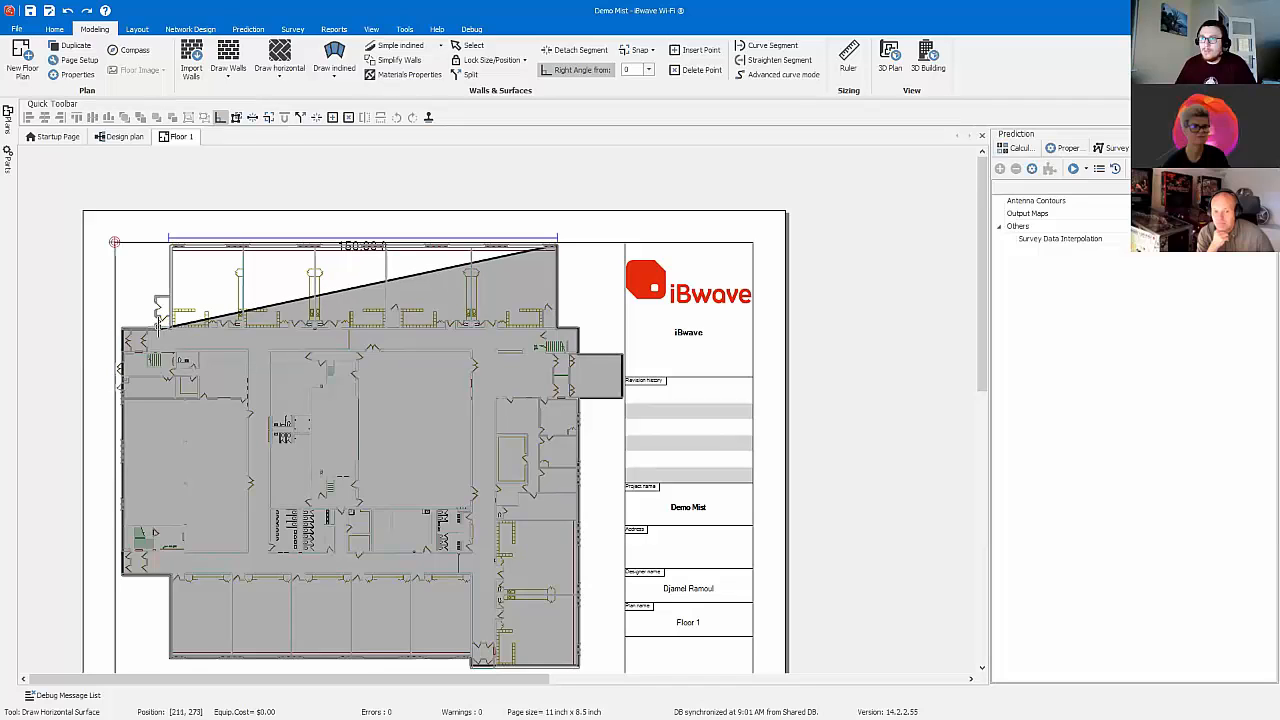
click(156, 328)
click(156, 296)
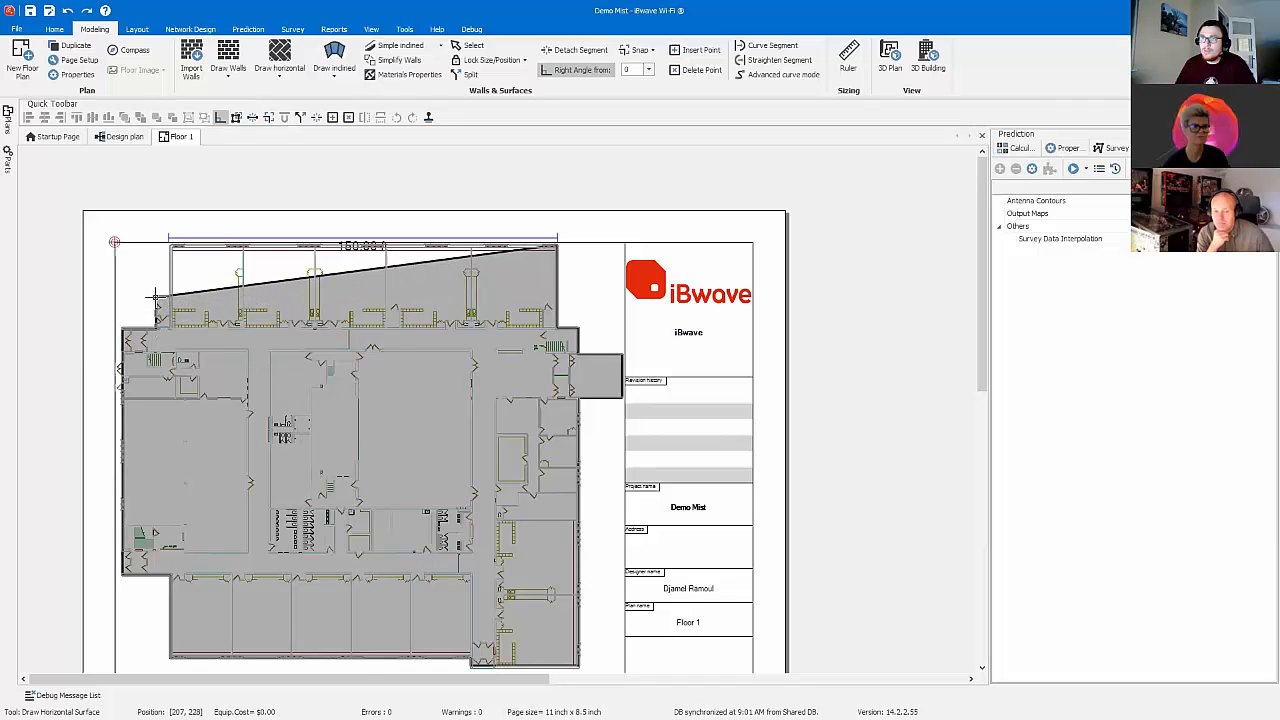
click(171, 296)
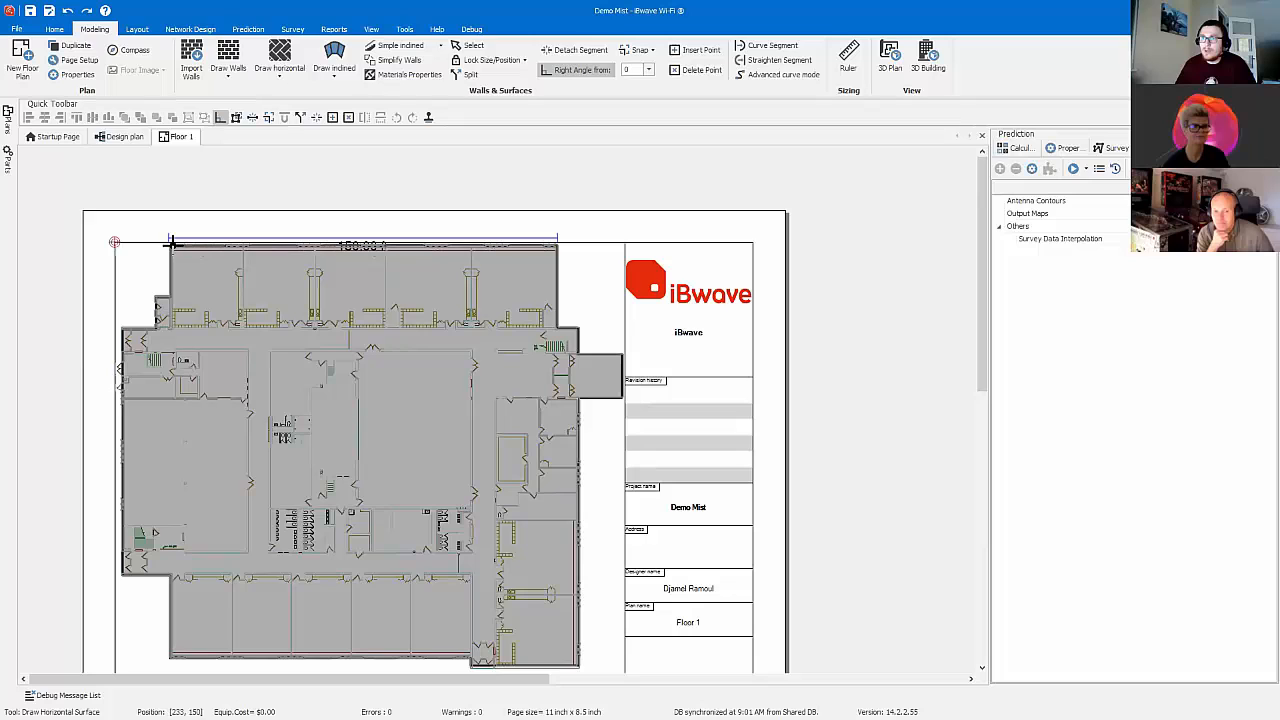
right_click(170, 243)
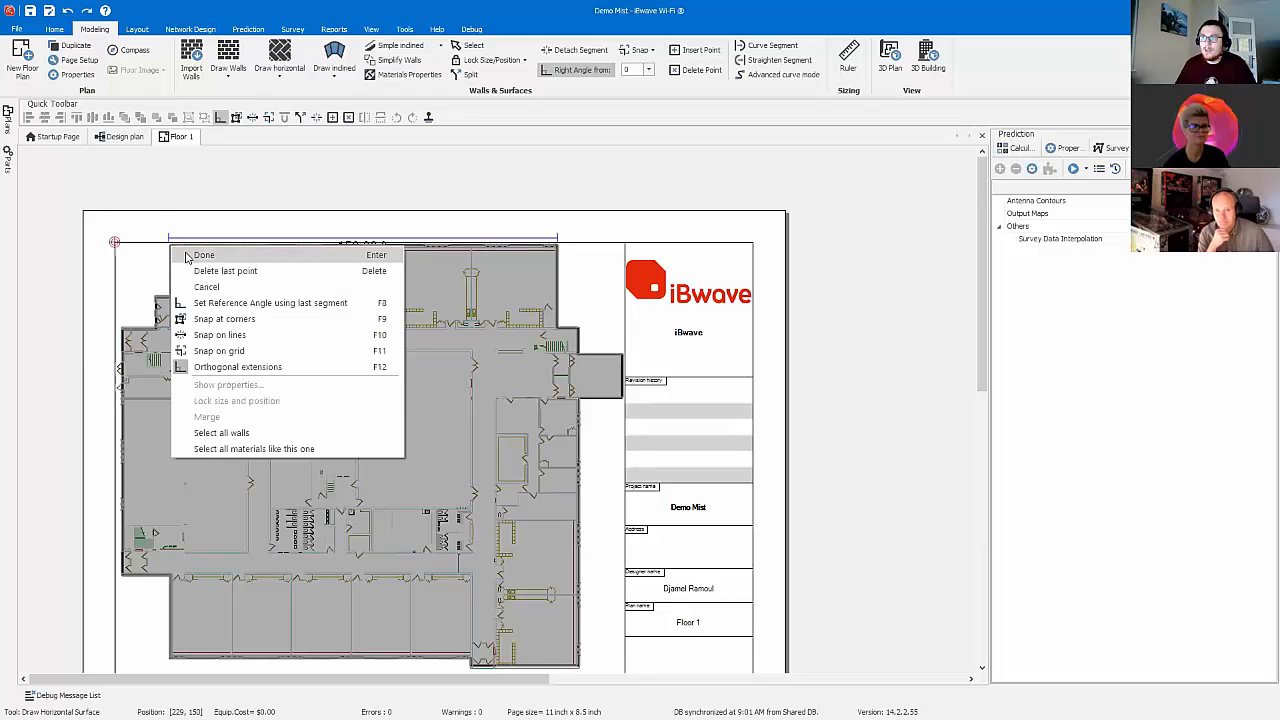
click(185, 252)
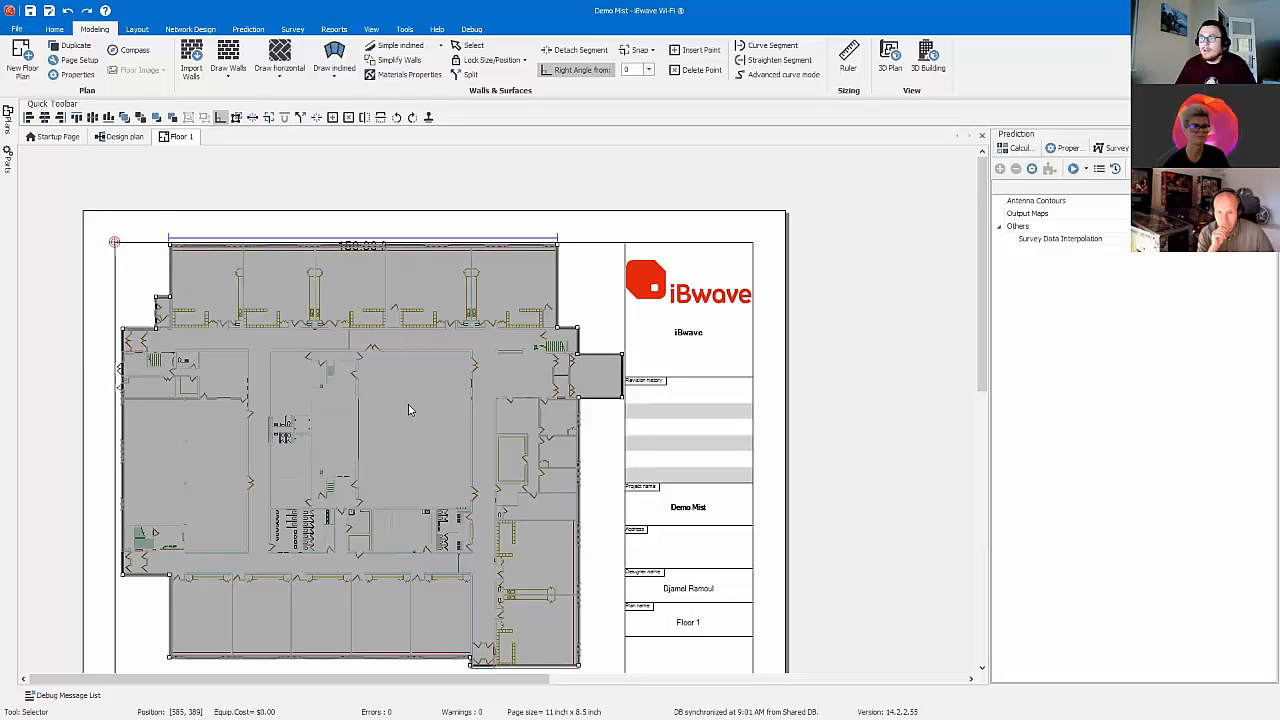
Step: Create an area definition from the floor surface covering the whole building
right_click(408, 410)
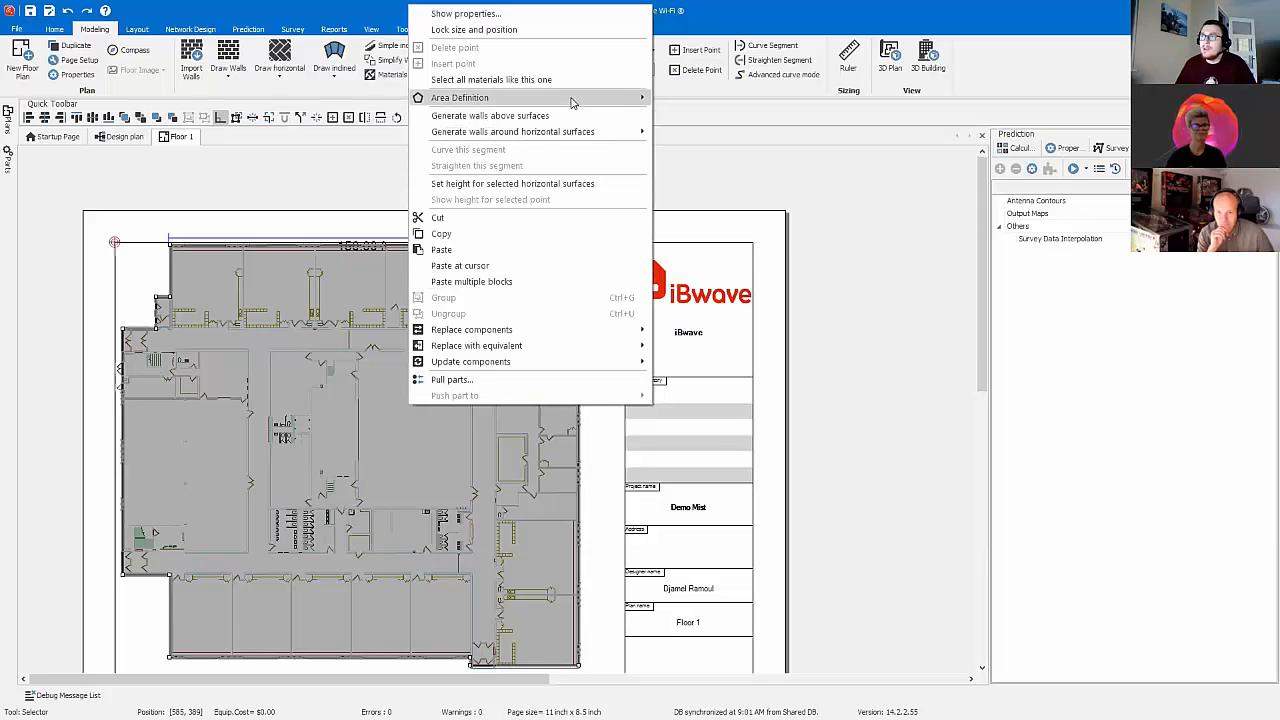
mouse_move(573, 103)
click(745, 127)
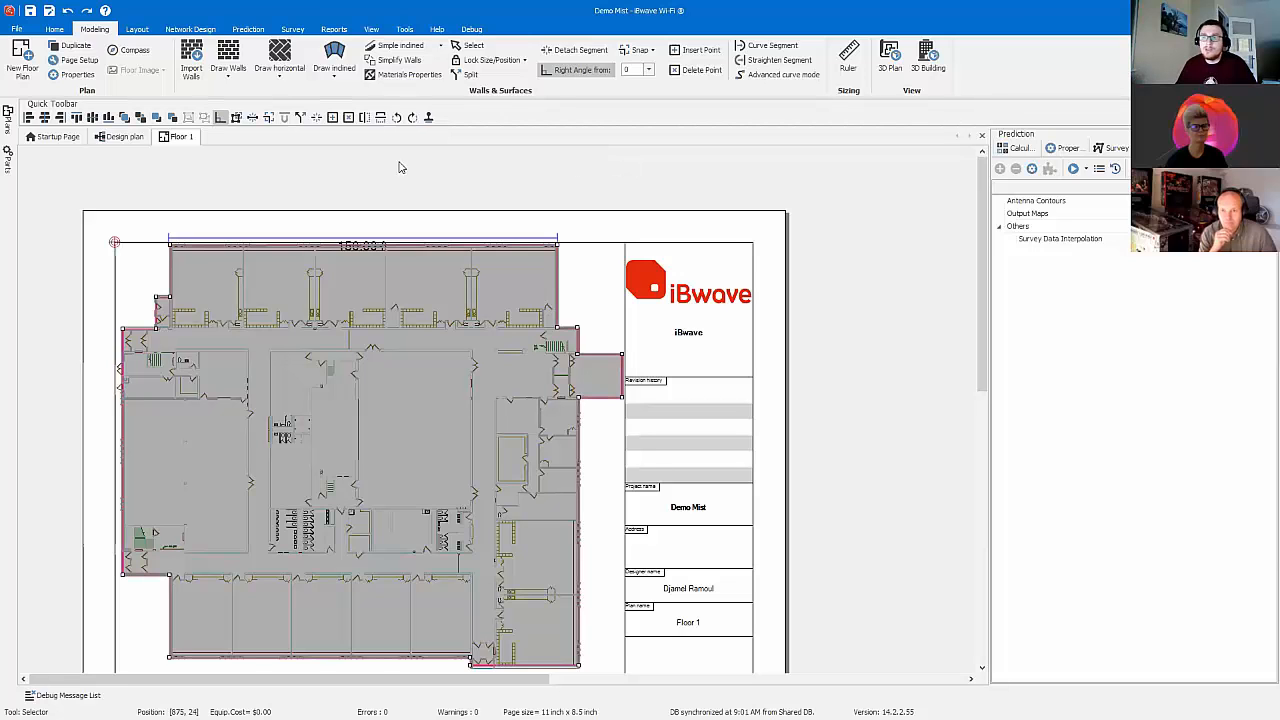
Step: Duplicate the Floor 1 plan once as Floor 2, keeping the default height, area and prediction settings
right_click(181, 137)
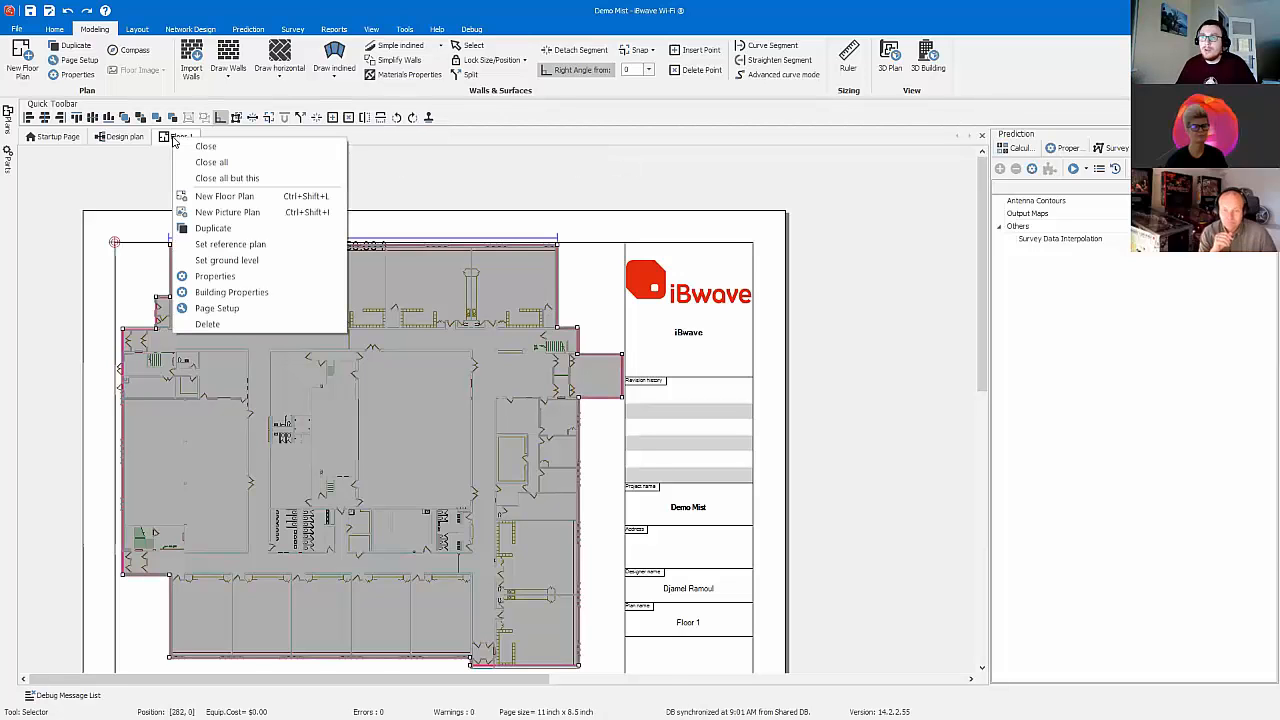
click(253, 229)
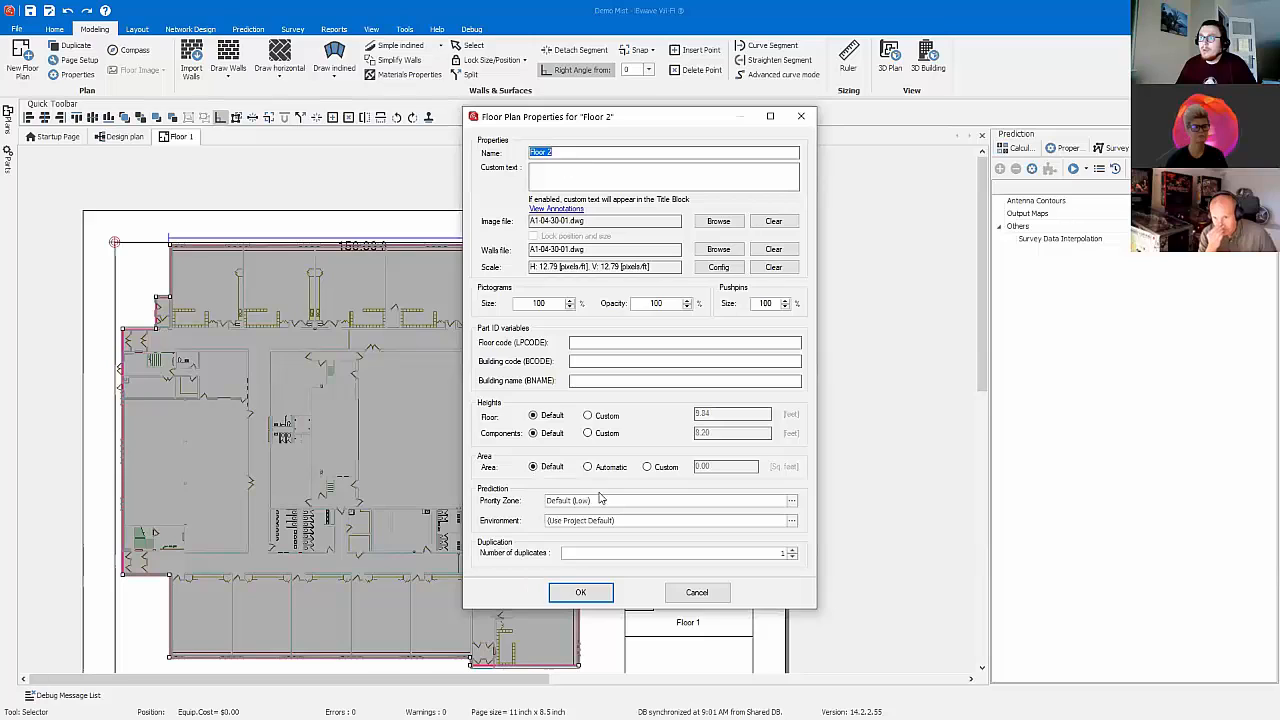
click(580, 592)
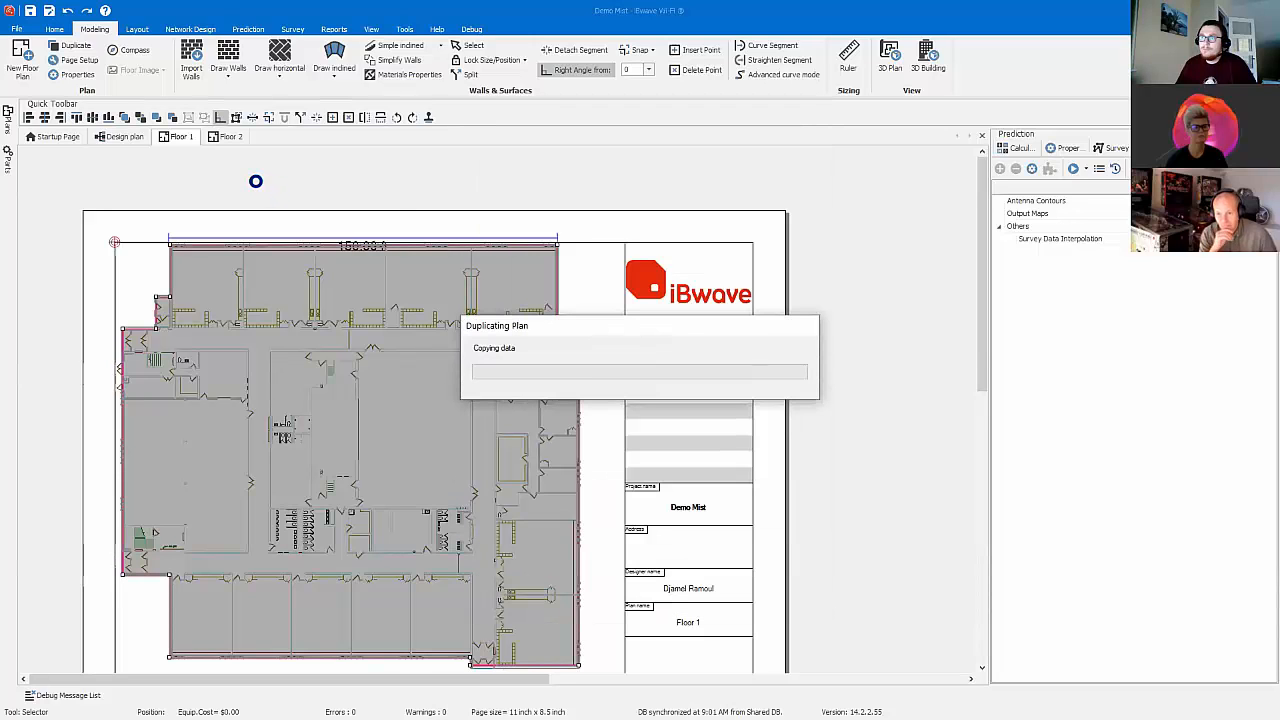
Step: Examine the whole building in a maximized 3D building view, including as a wireframe from other angles, and return to the 2D plan
click(928, 58)
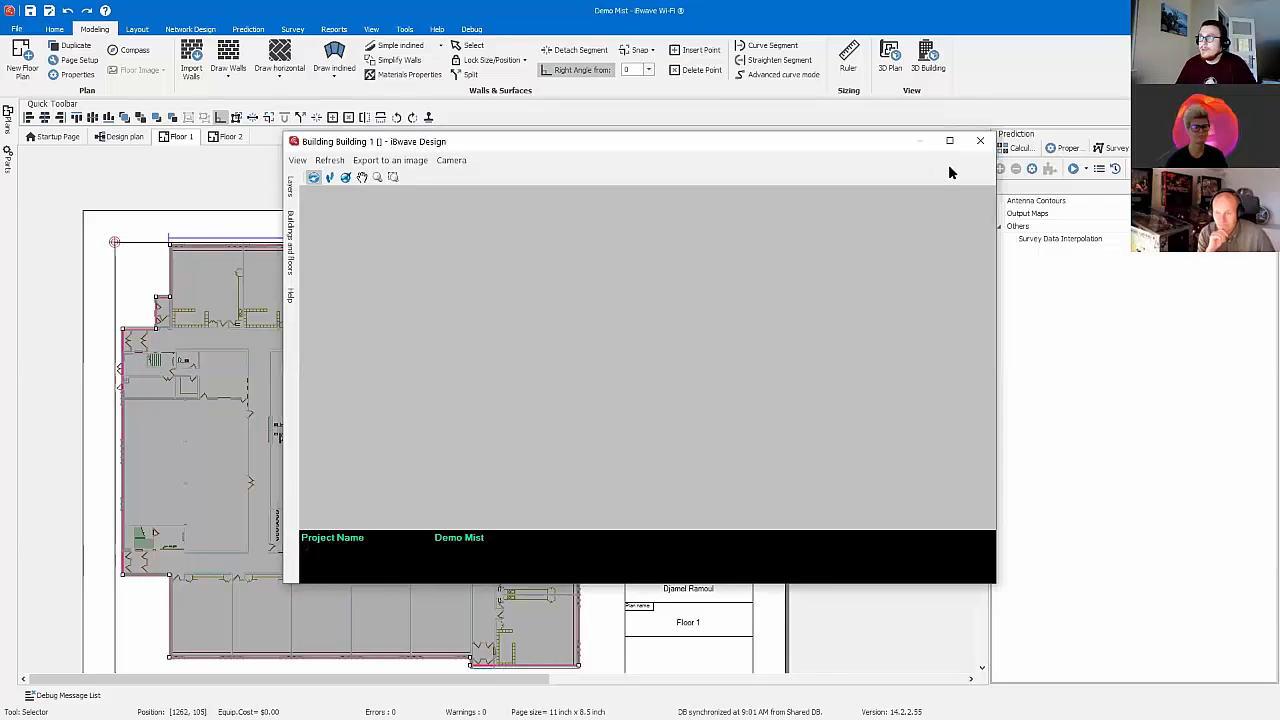
click(954, 142)
drag(763, 368, 185, 188)
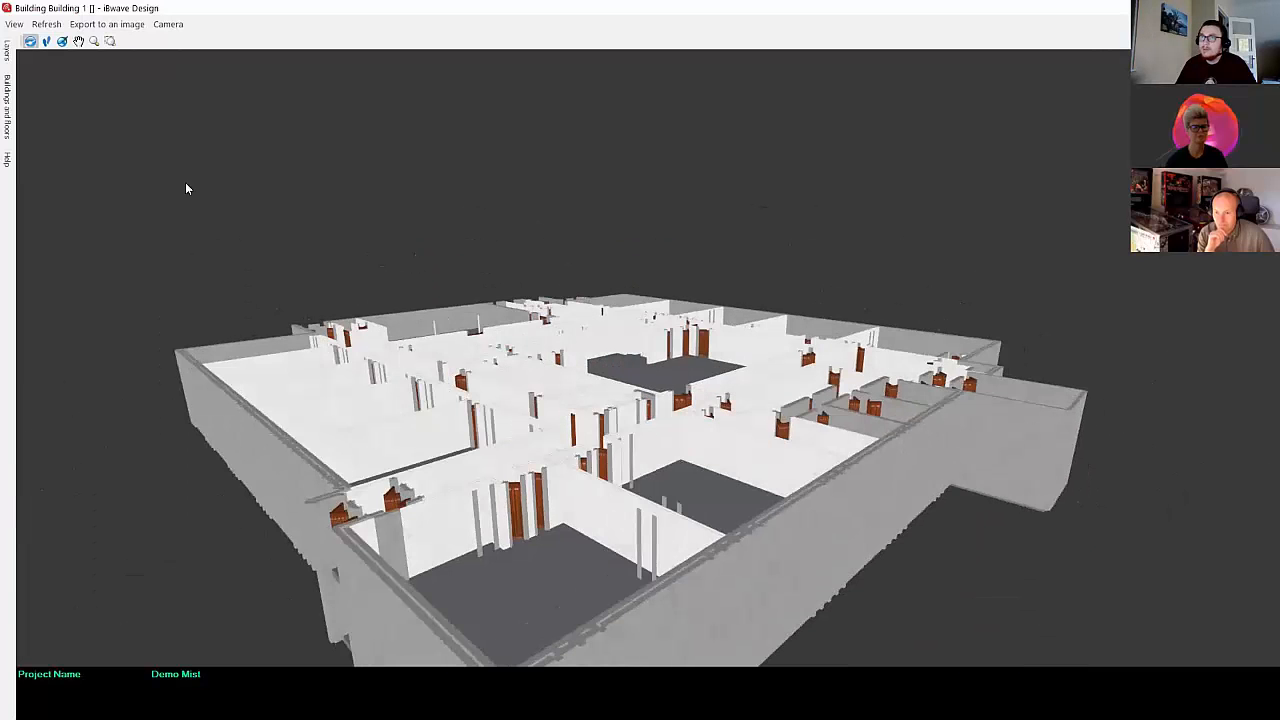
click(7, 50)
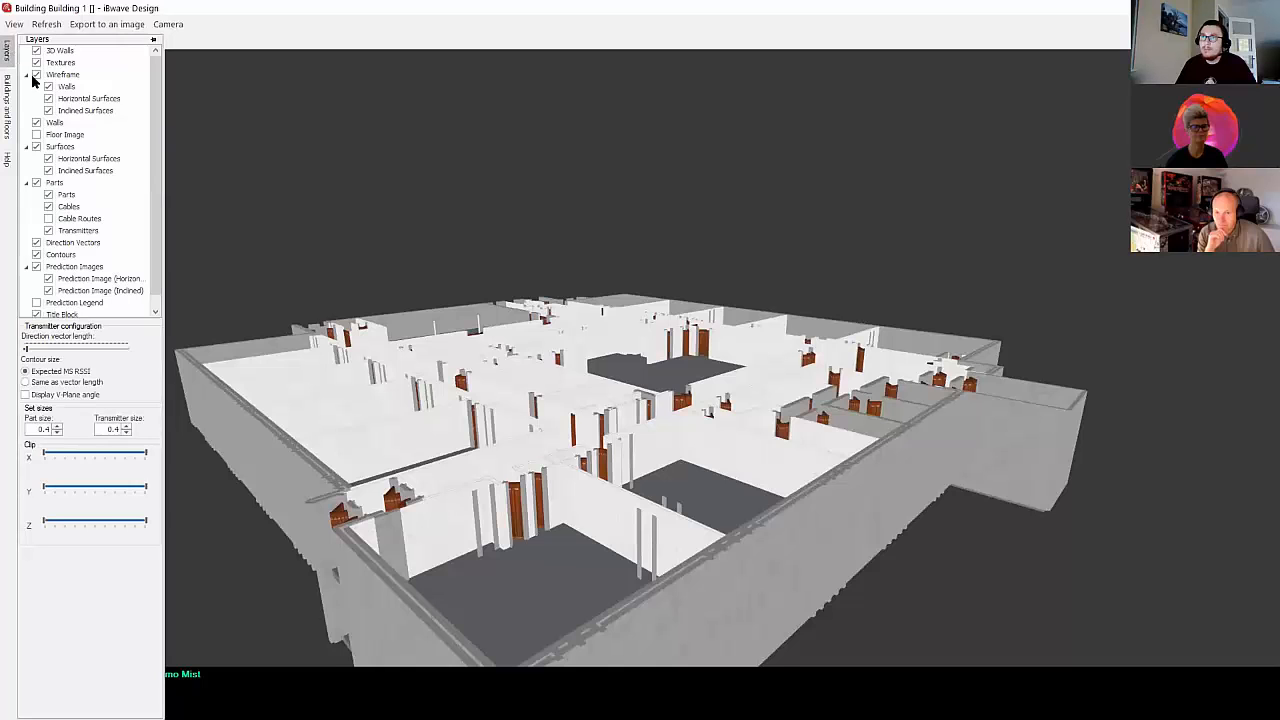
click(36, 75)
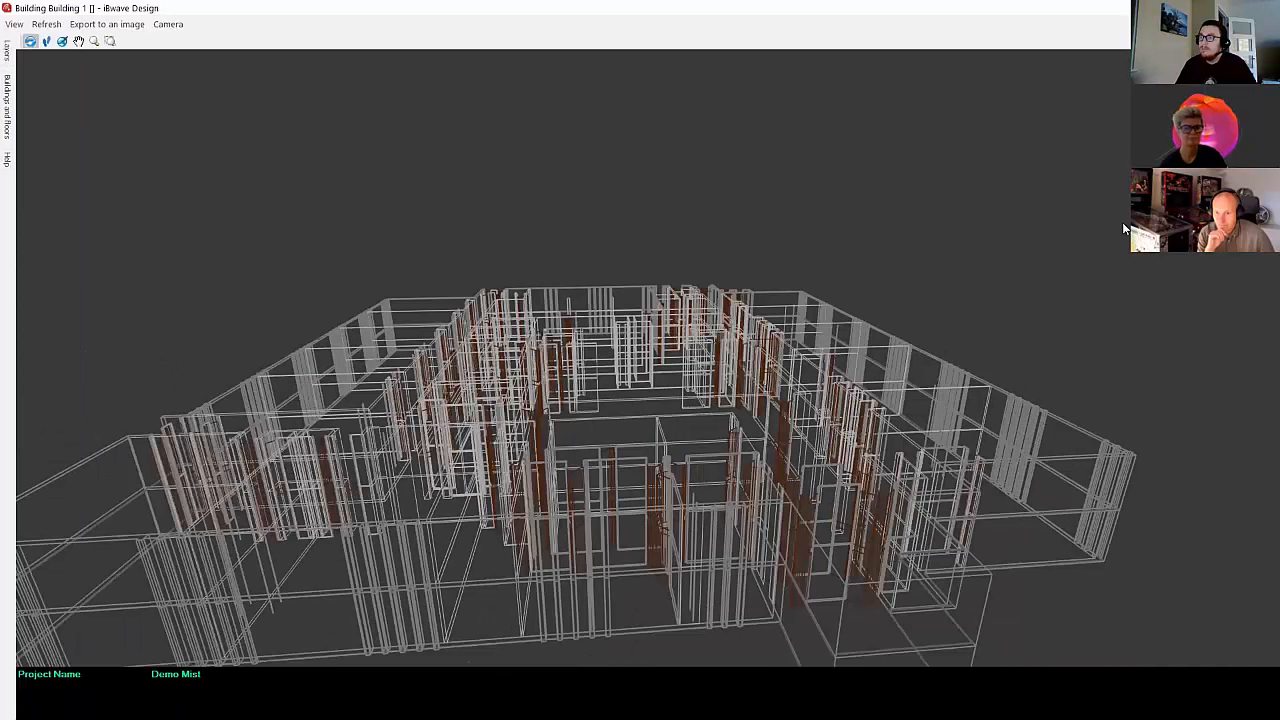
click(1265, 8)
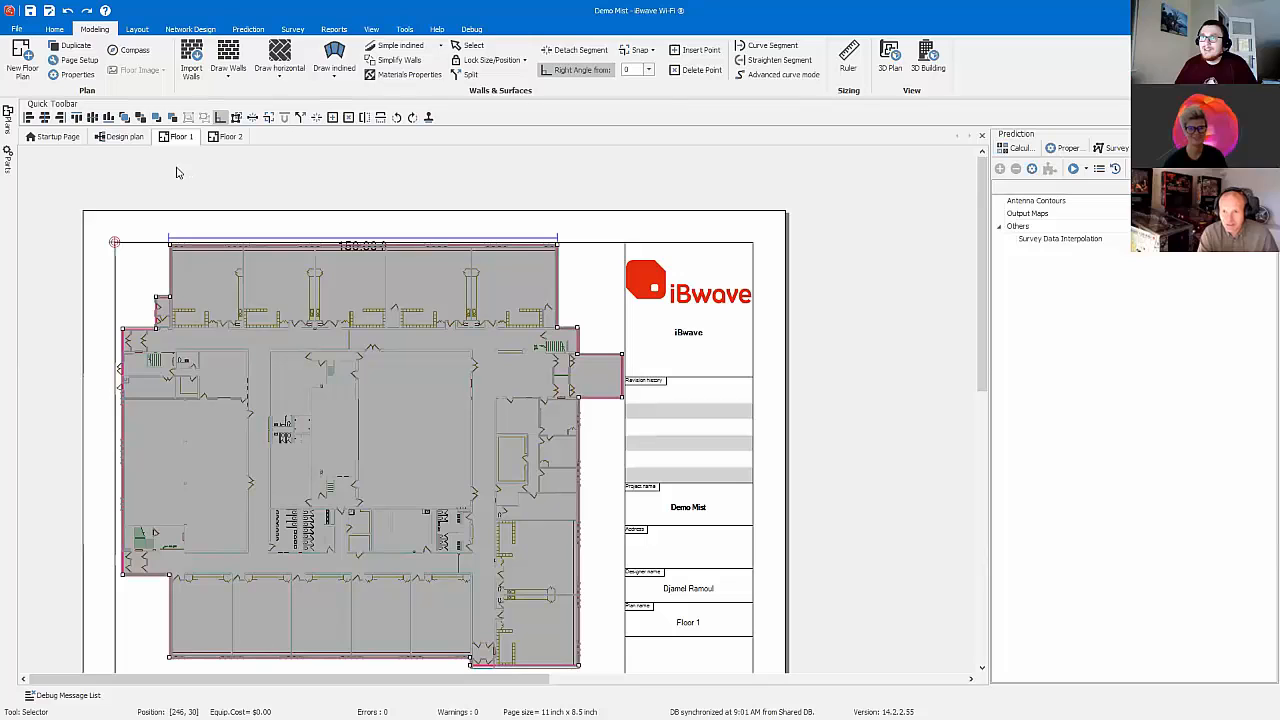
Step: Pin the parts library open beside the plan and start adding an Access Point from the Signal Source category
click(10, 166)
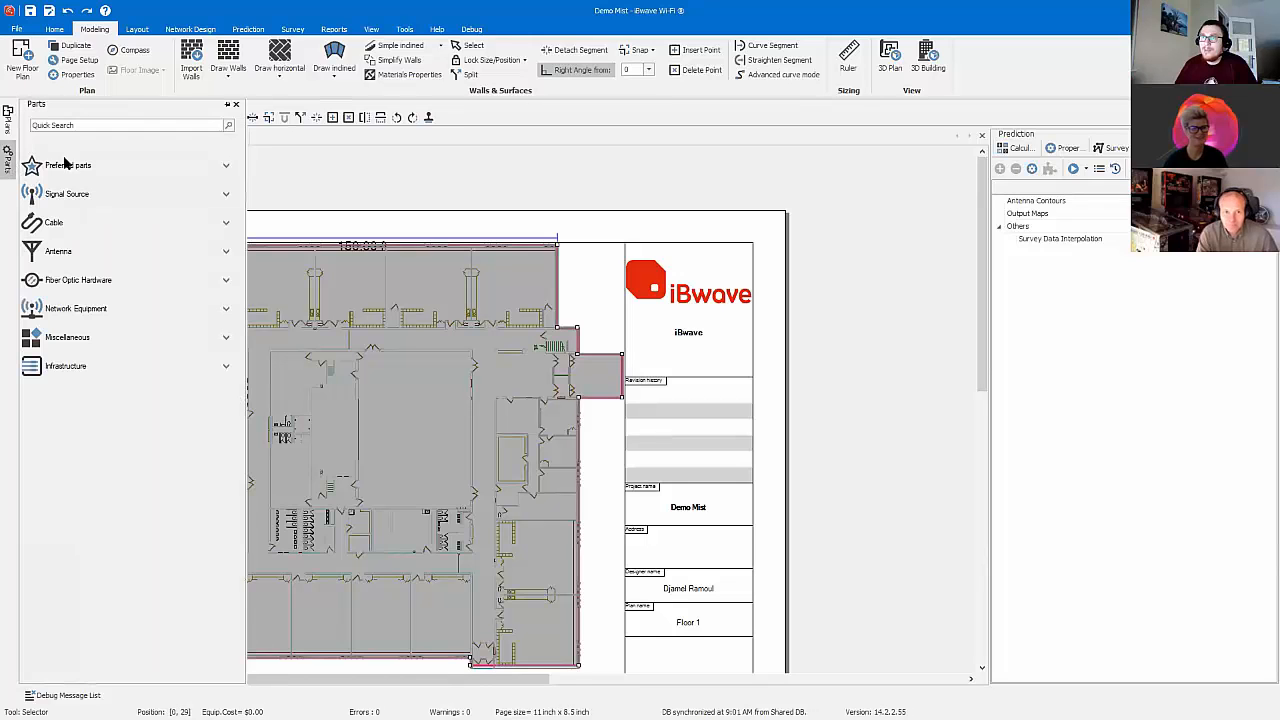
click(227, 105)
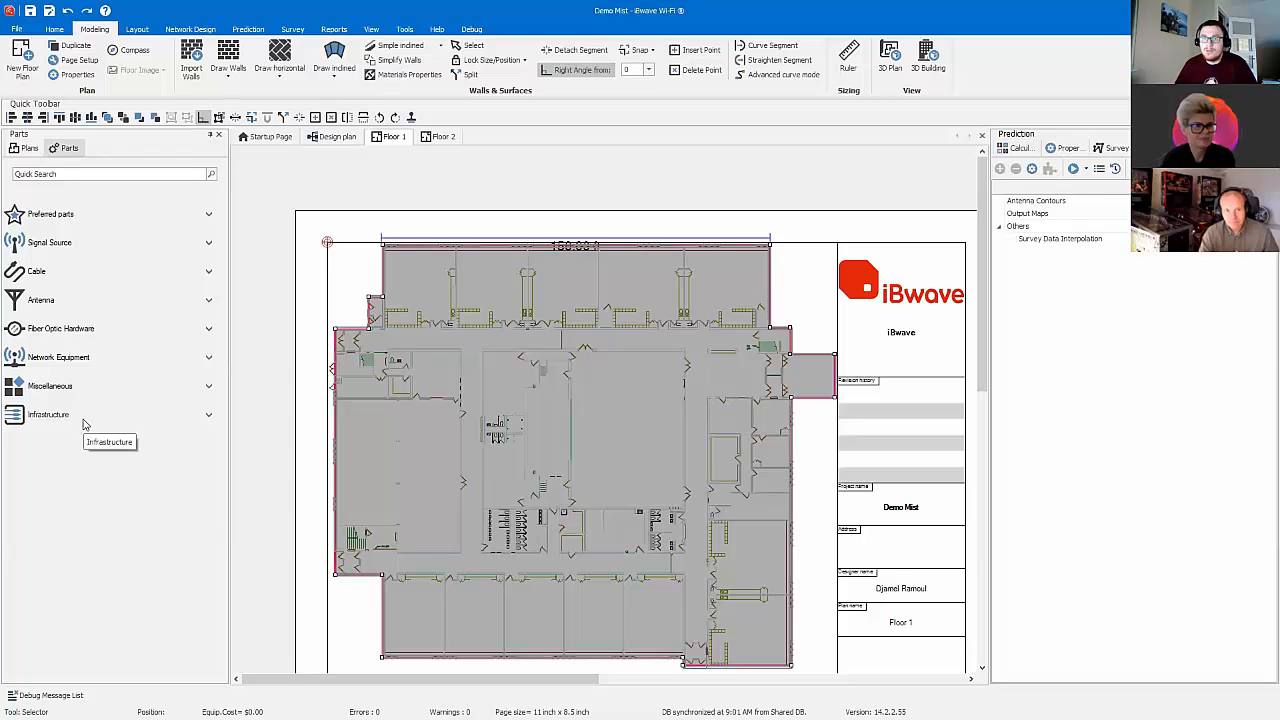
click(208, 242)
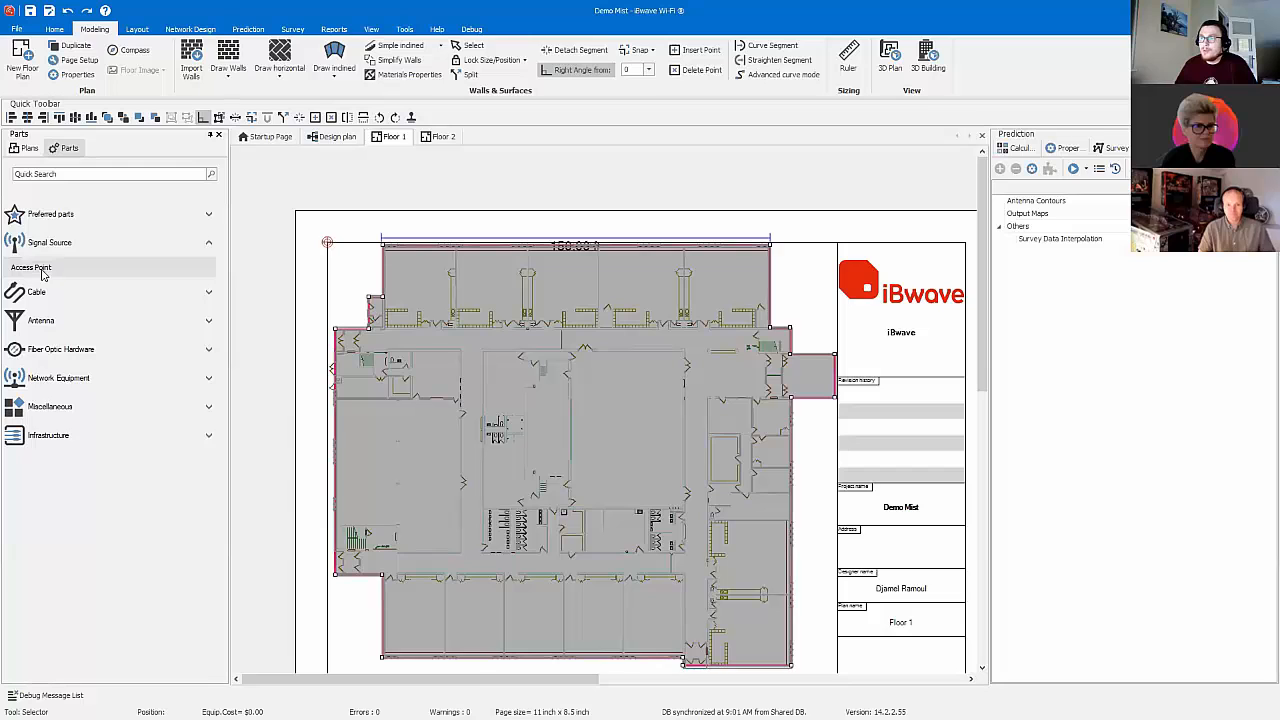
double_click(35, 270)
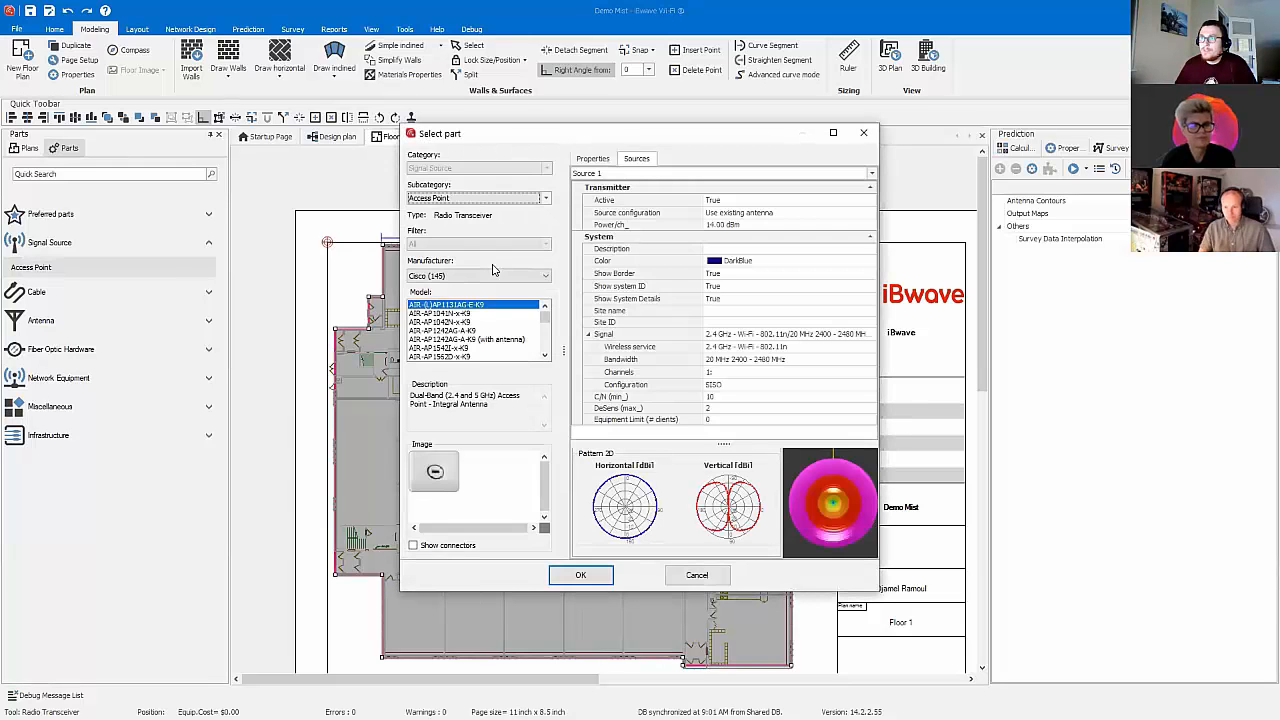
Step: Choose Mist as the access point manufacturer, compare the AP61 and AP43 models, select AP43 and inspect its 3D antenna pattern
click(490, 276)
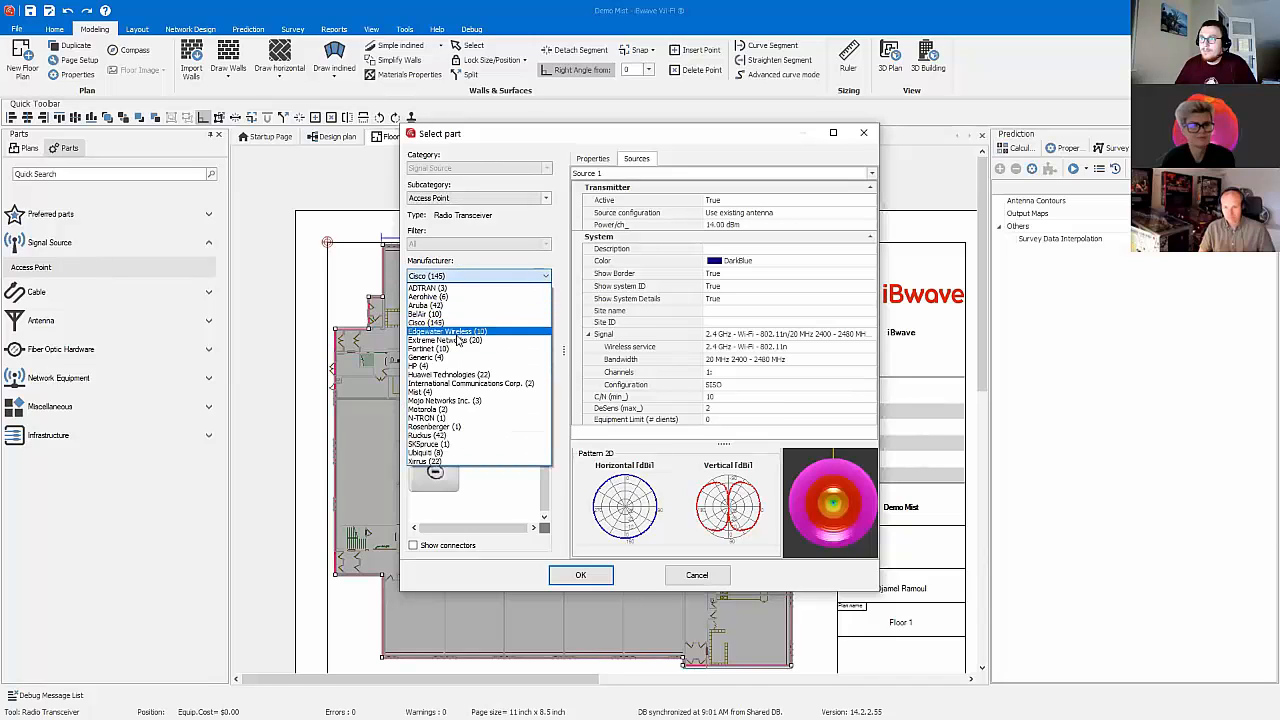
click(455, 391)
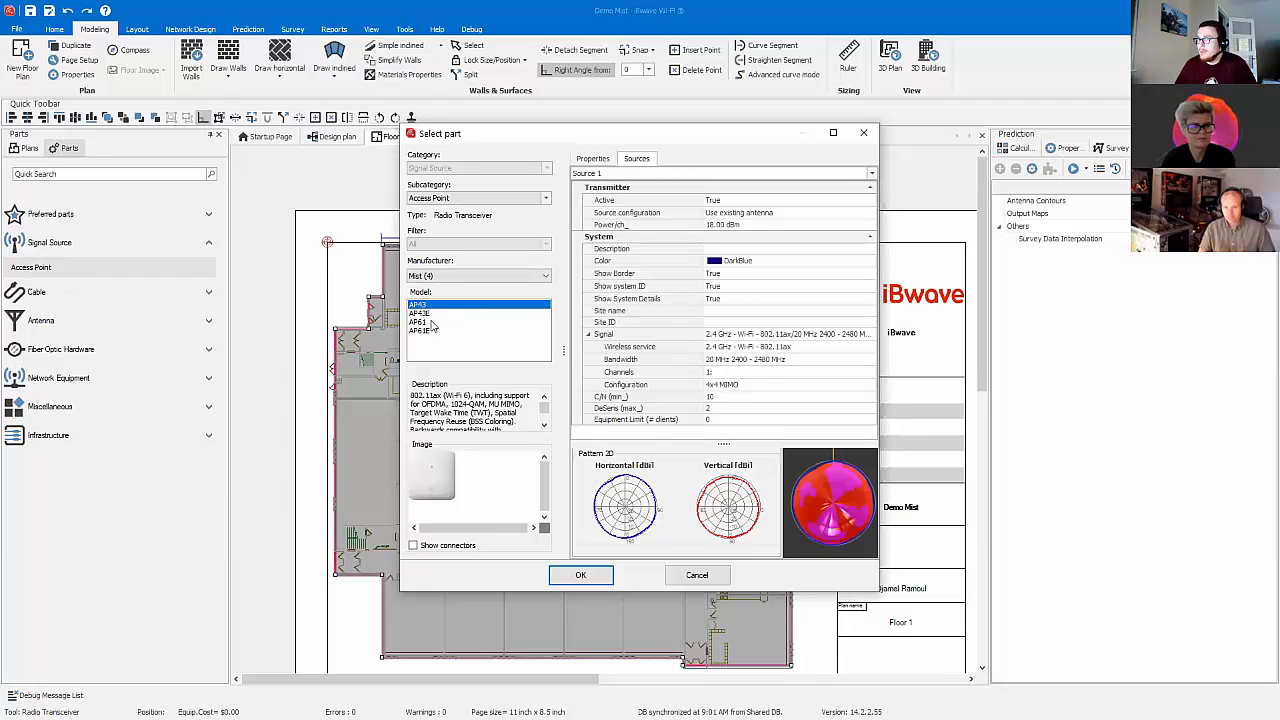
click(437, 322)
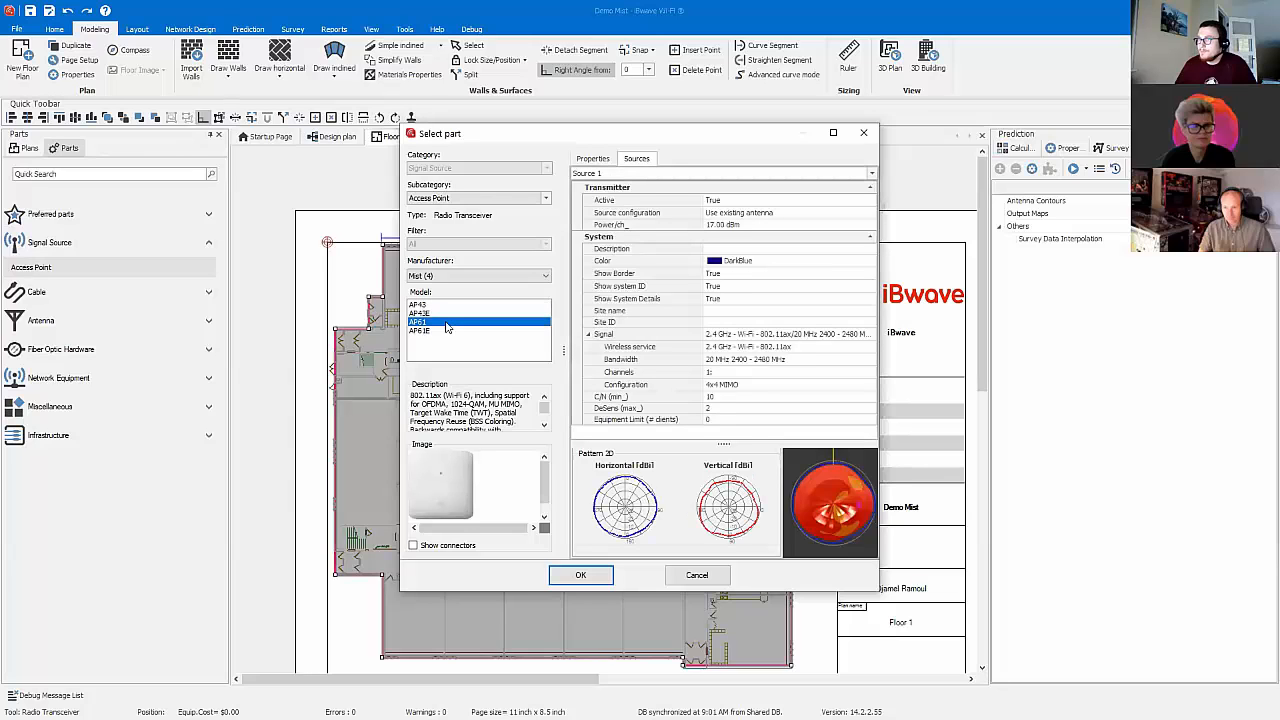
click(425, 304)
mouse_move(833, 507)
mouse_down()
mouse_move(829, 455)
mouse_move(831, 540)
mouse_move(833, 431)
mouse_move(836, 515)
mouse_move(845, 447)
mouse_move(849, 518)
mouse_move(808, 484)
mouse_move(804, 504)
mouse_move(836, 487)
mouse_up()
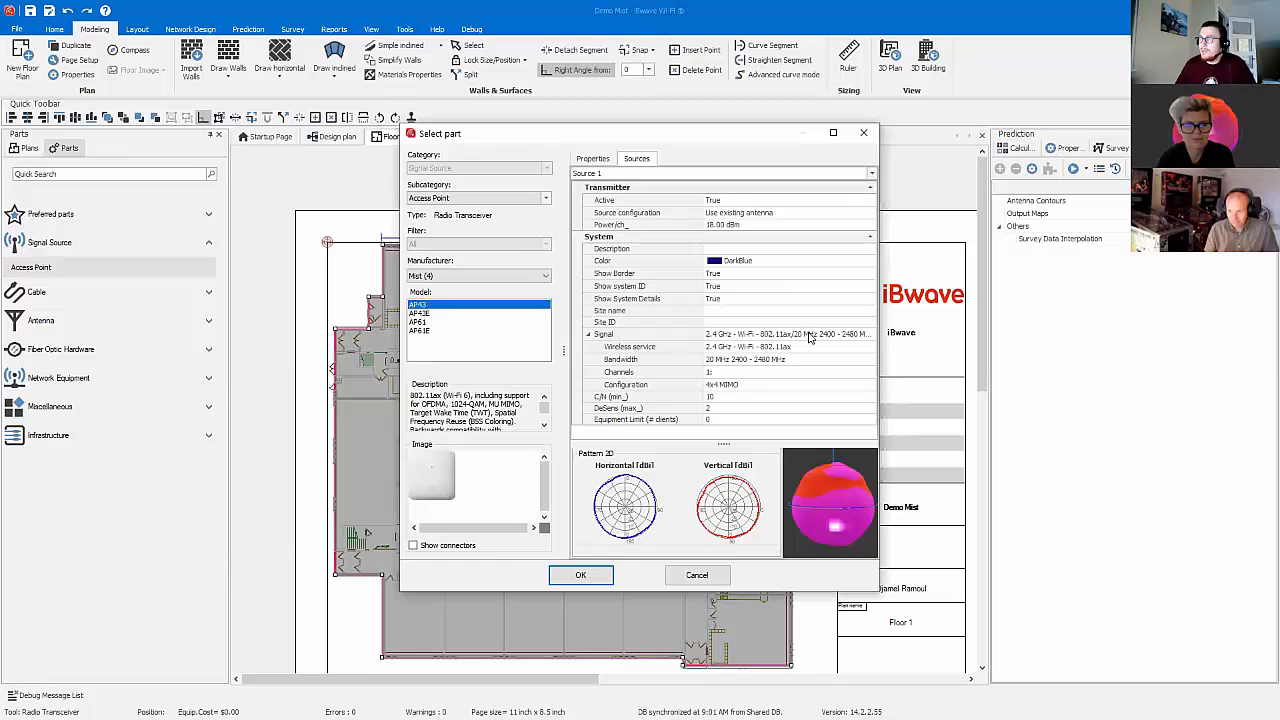
Step: Review the AP43's second source and its properties for both frequency bands, and confirm it as the part to place
click(650, 174)
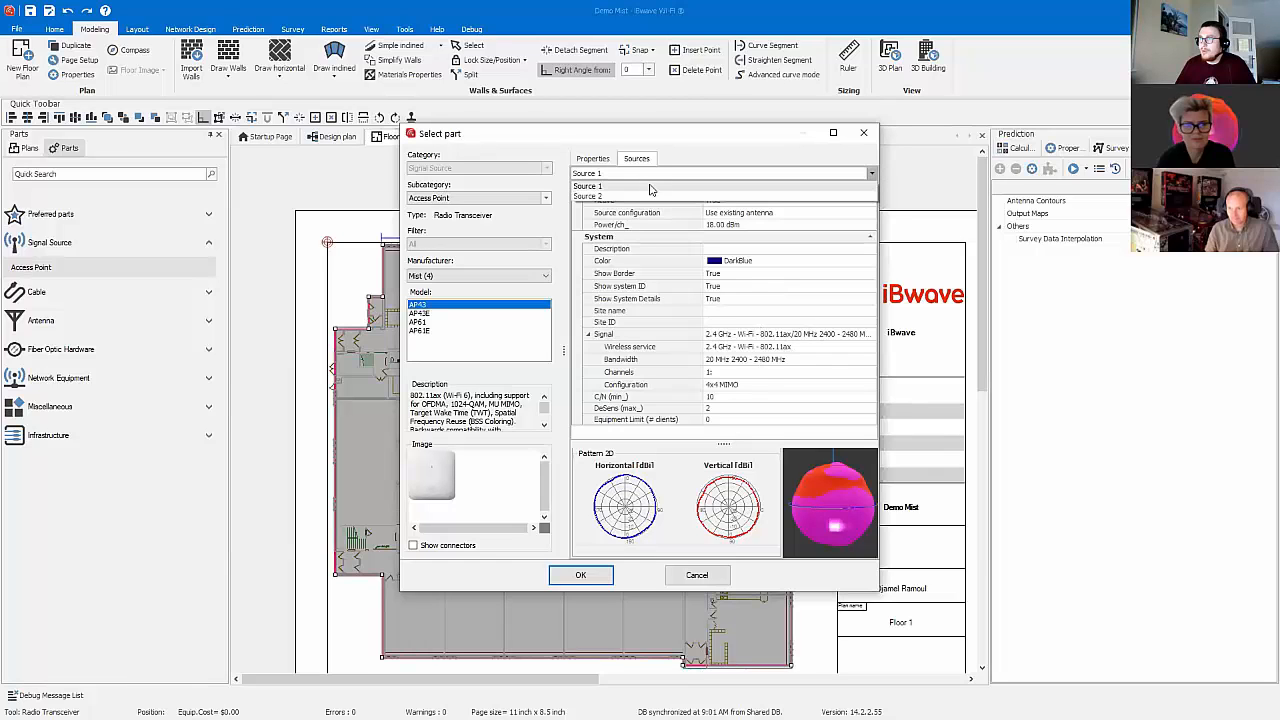
click(655, 196)
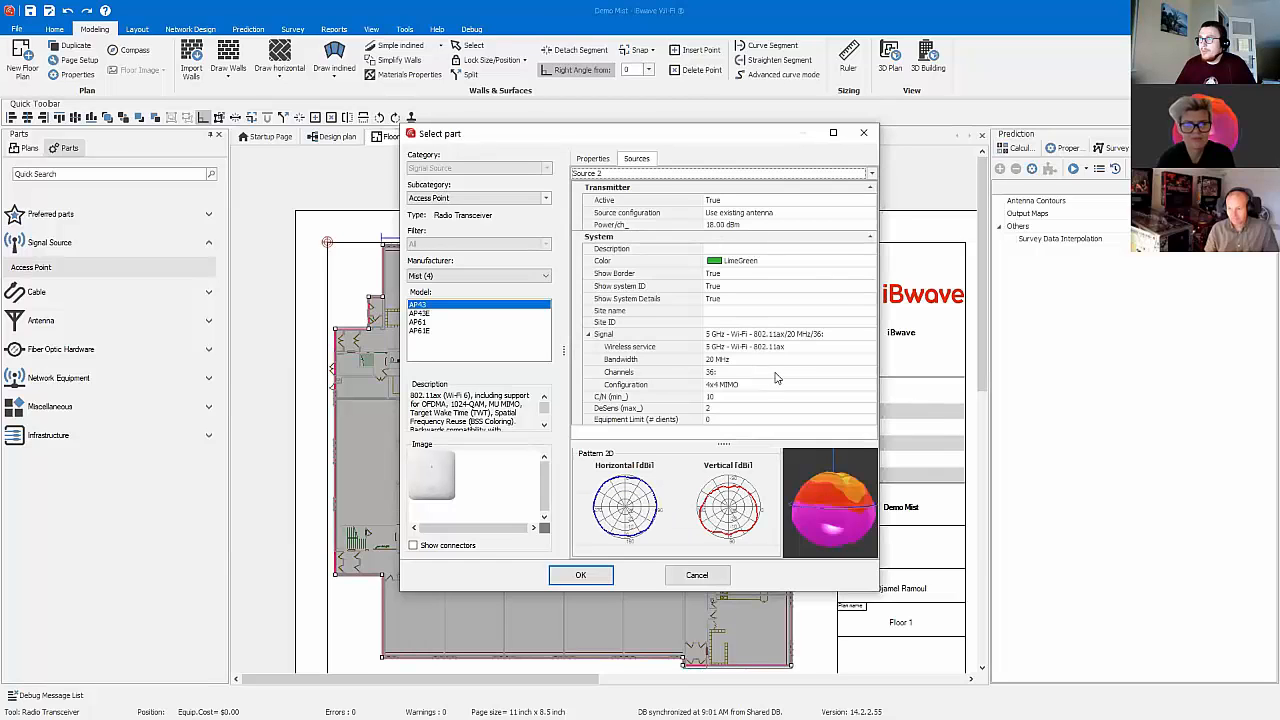
click(600, 162)
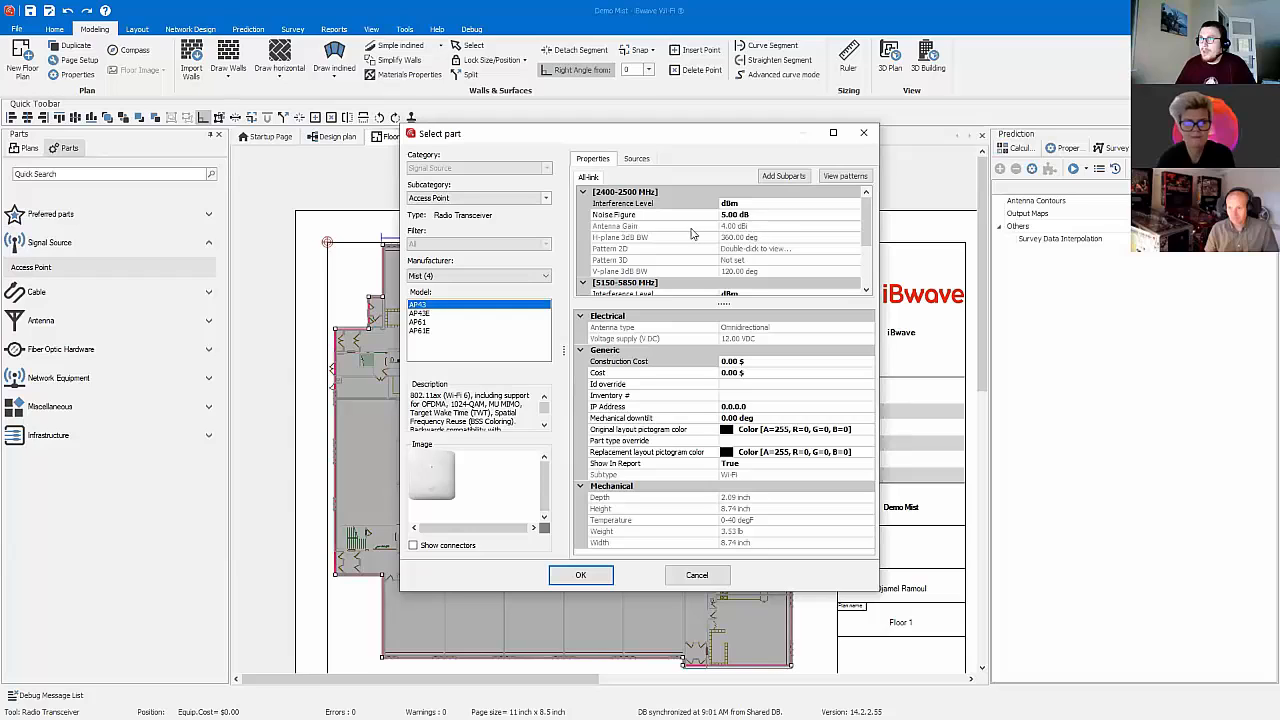
scroll(768, 222, down, 3)
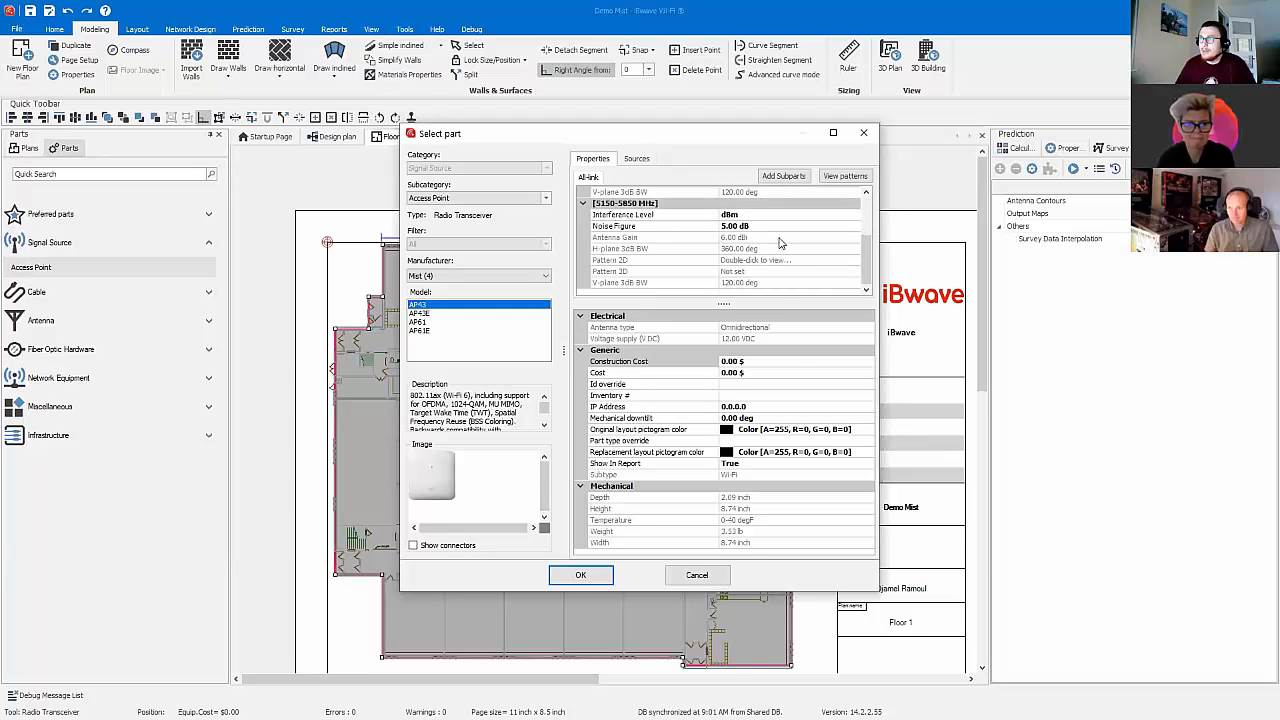
click(580, 577)
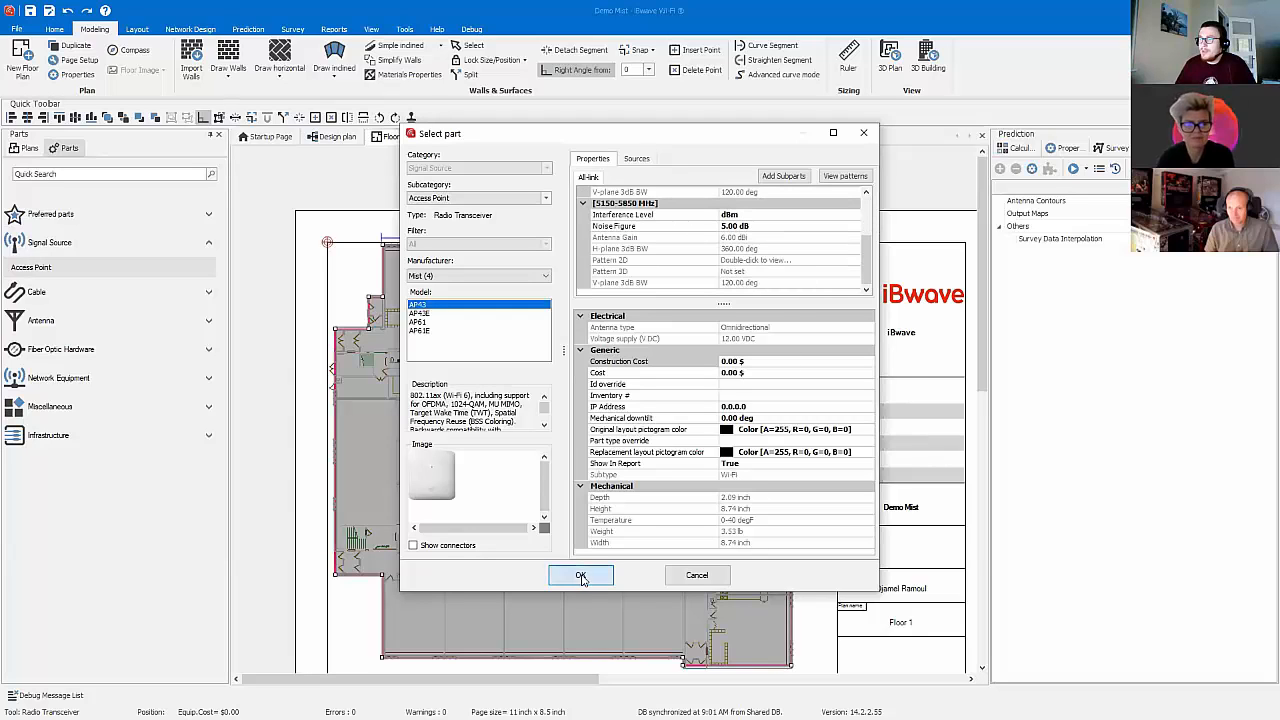
Step: Place six AP43 access points on Floor 1: two in the upper rooms, one each in the left, lower, lower-right and central areas
click(708, 293)
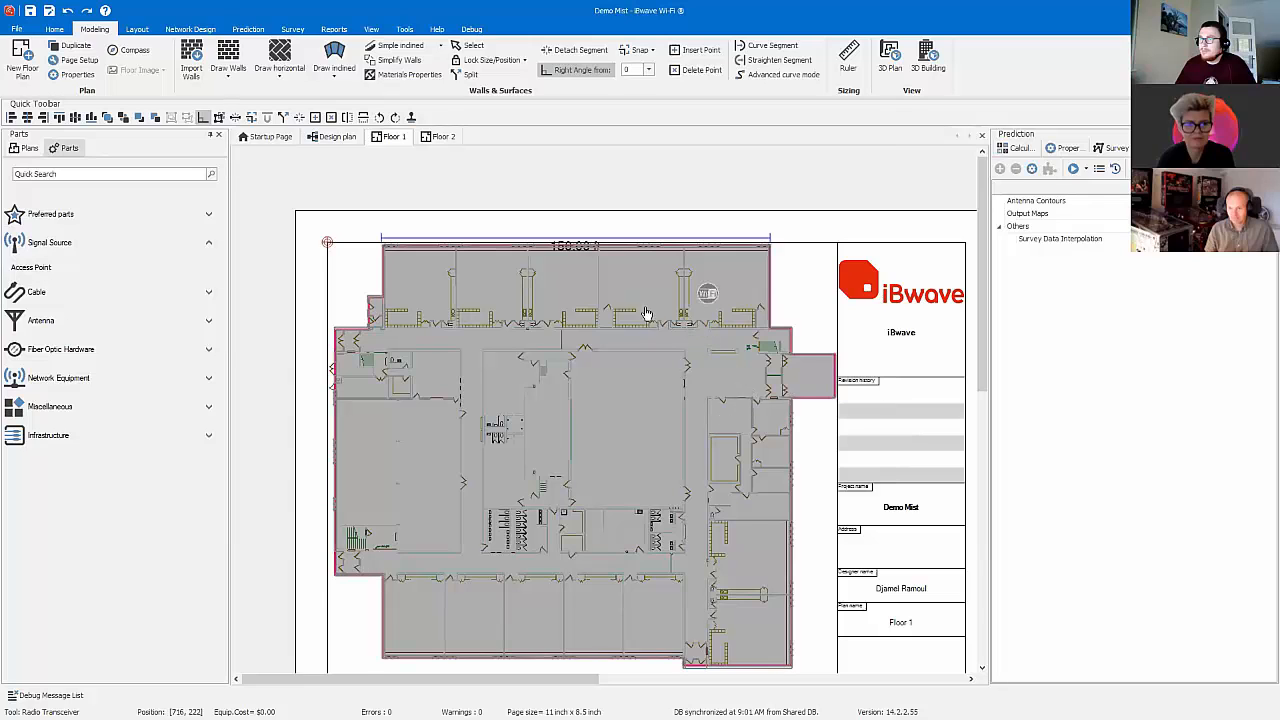
click(488, 287)
click(430, 477)
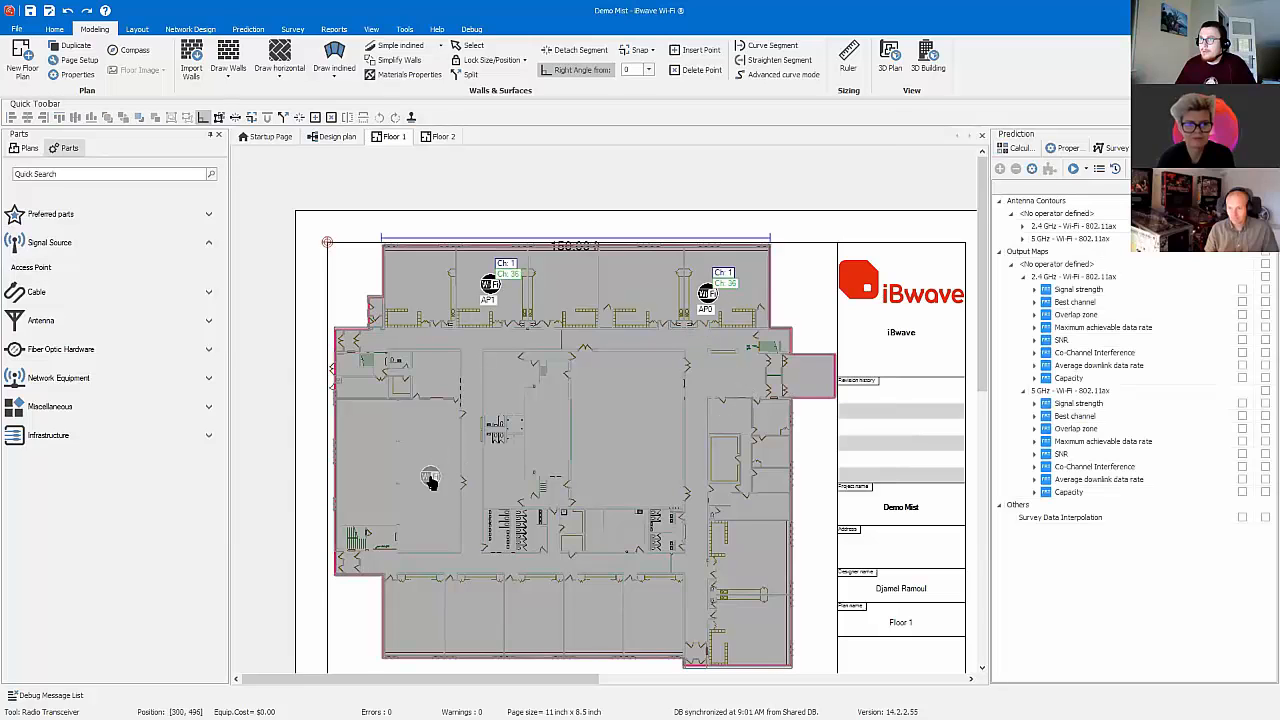
click(538, 612)
click(743, 558)
click(604, 430)
key(Escape)
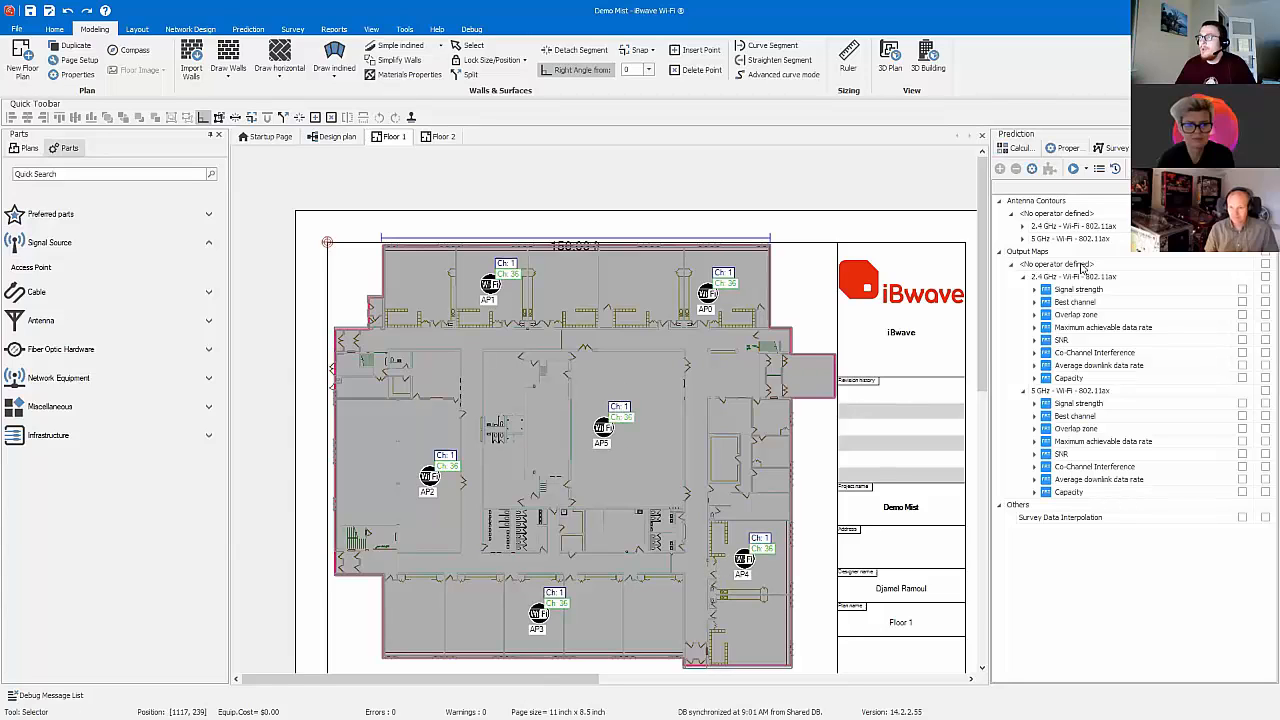
Step: Set the antenna contours propagation model to Fast Ray Tracing (LOS) and show the 2.4 GHz contours on the plan
click(1056, 203)
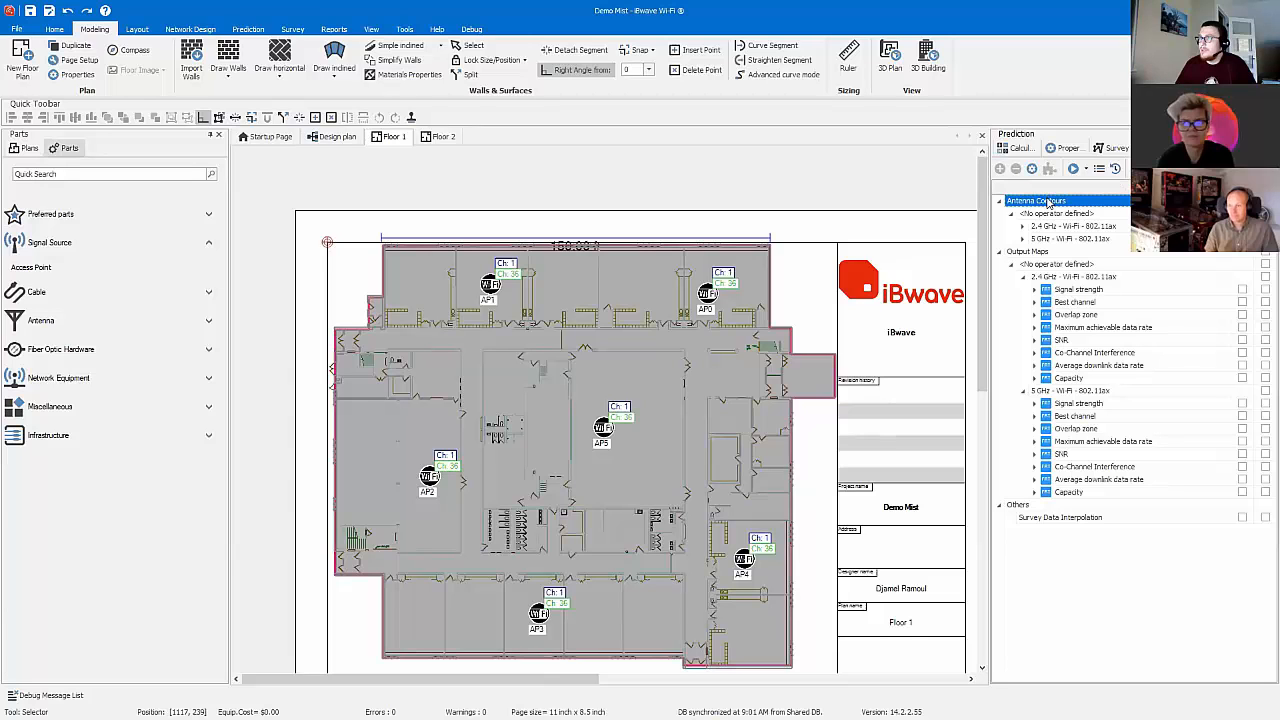
right_click(1048, 203)
click(1087, 265)
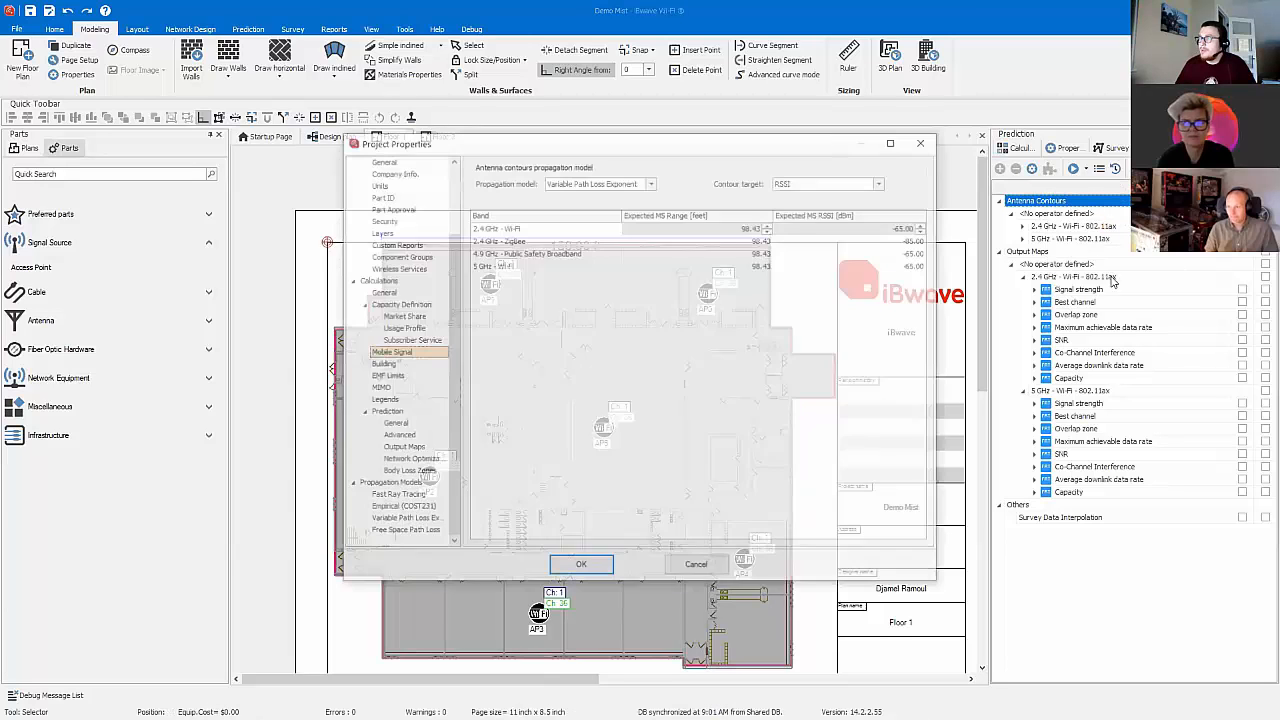
click(651, 182)
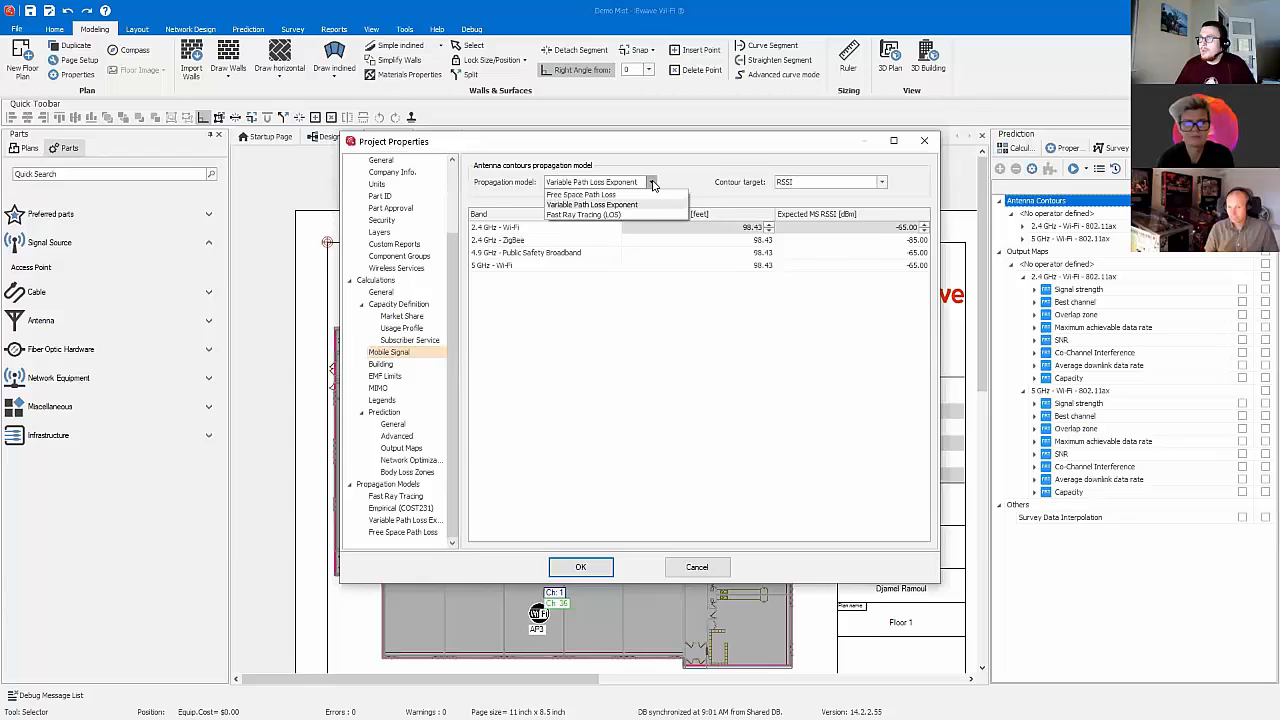
click(628, 214)
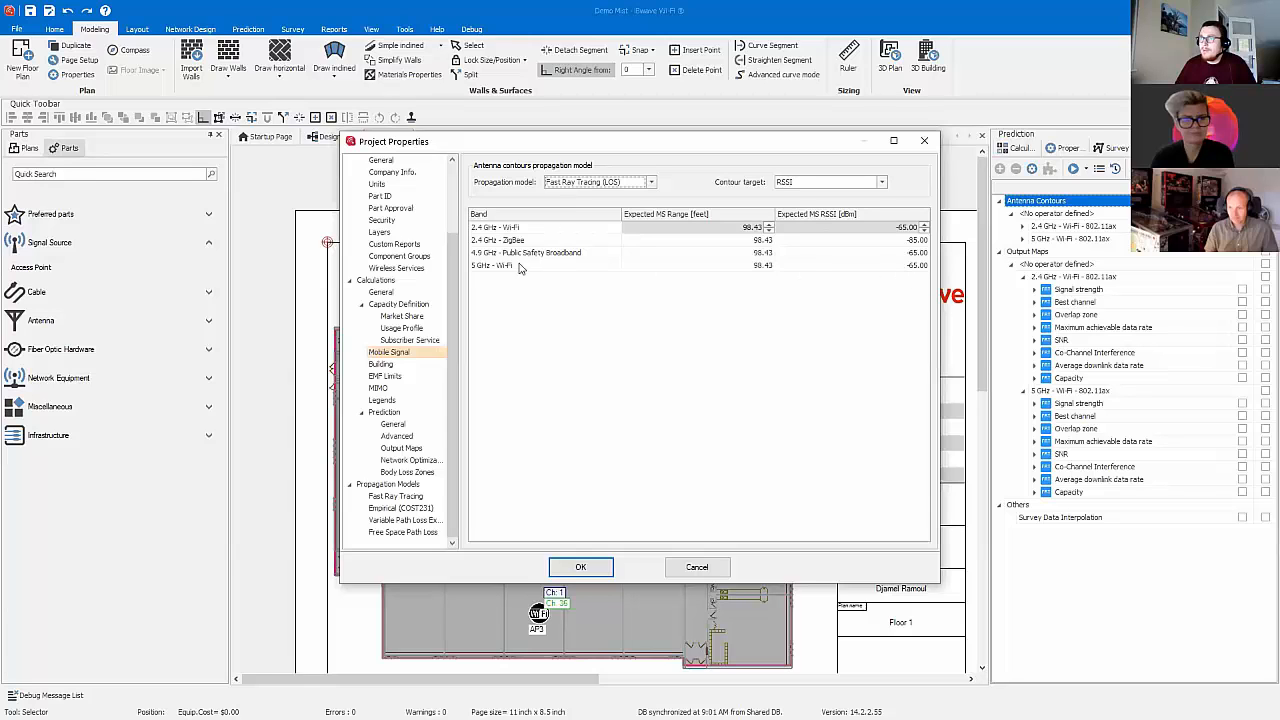
click(588, 566)
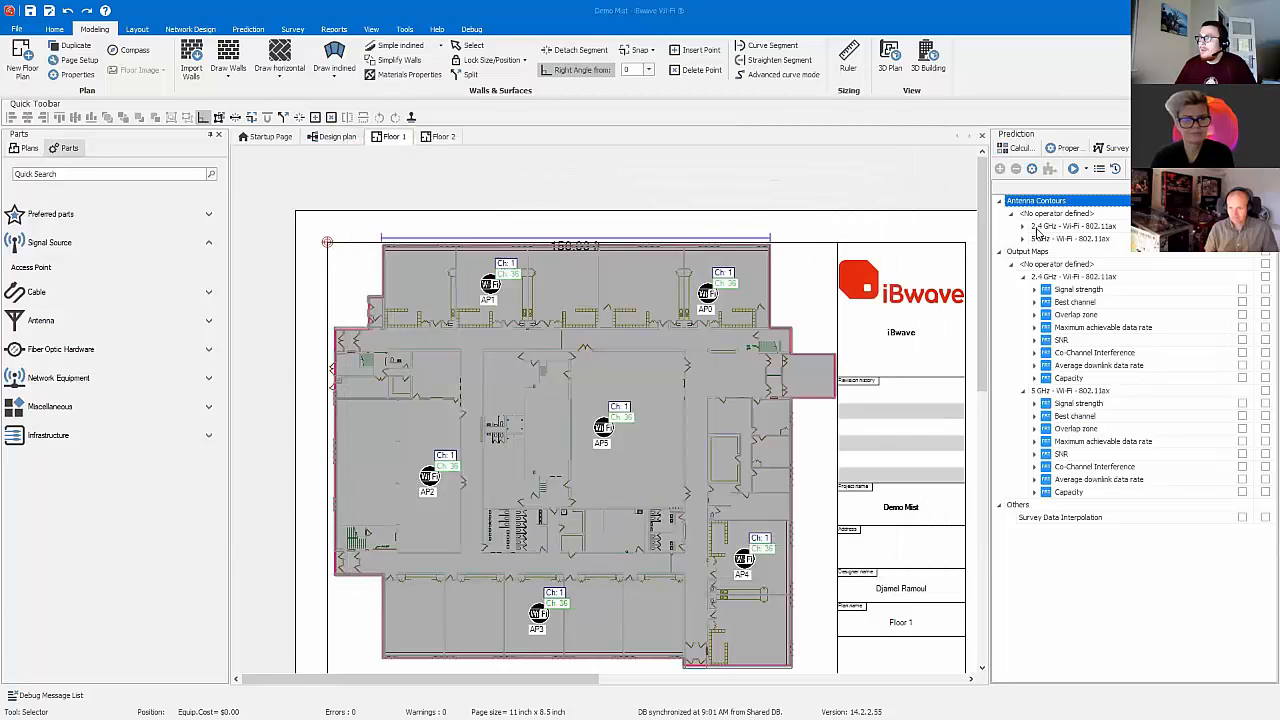
click(1023, 228)
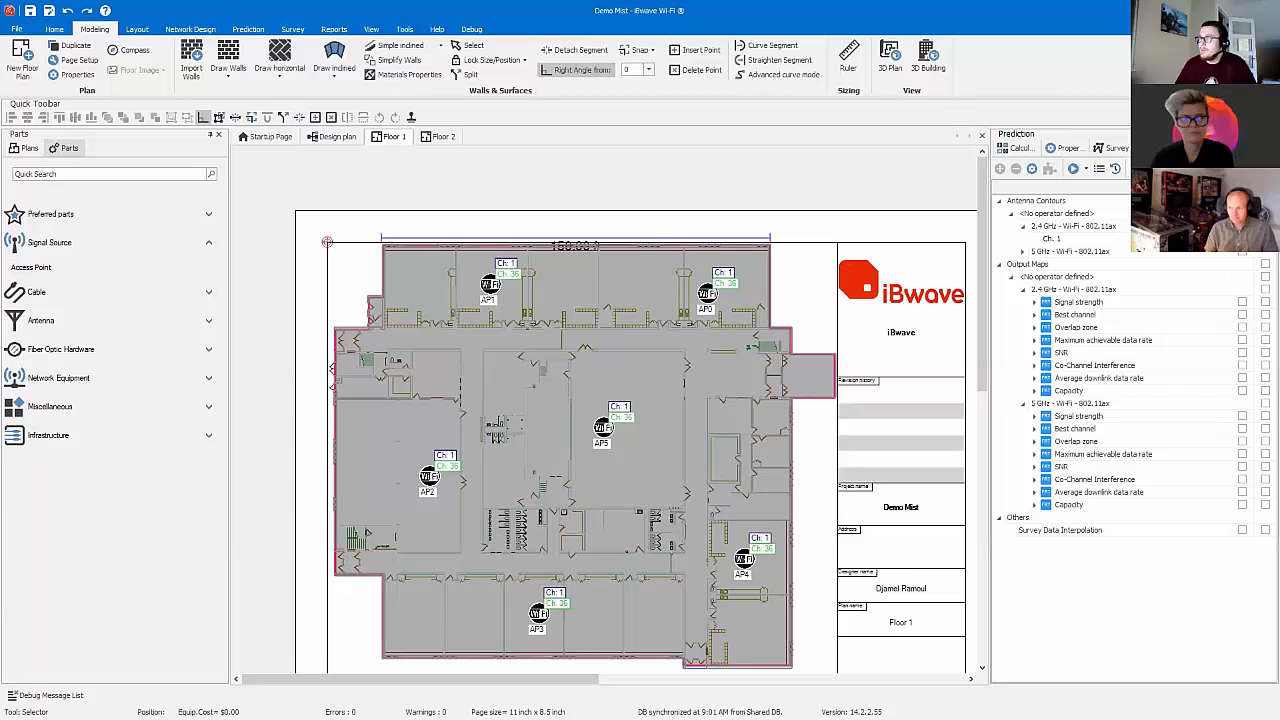
click(1073, 226)
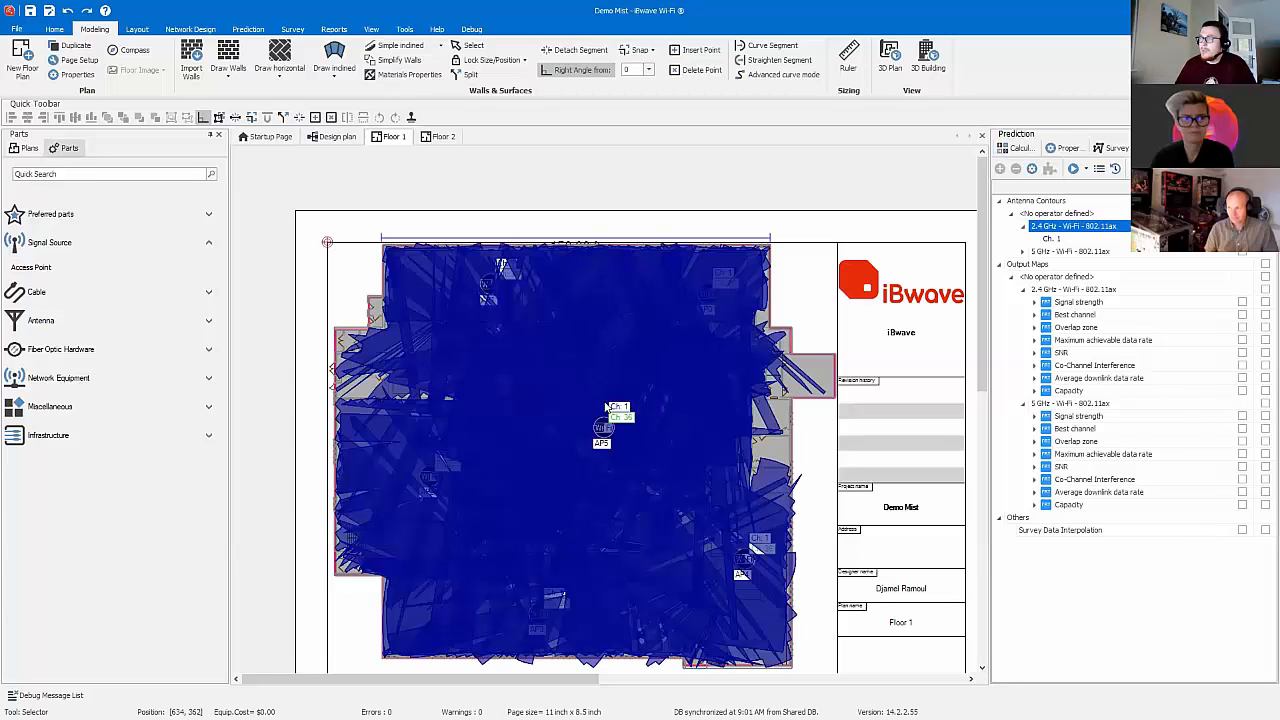
Step: Select all access points like the central one and set the power per channel of their Source 1 to 10 dBm
click(618, 420)
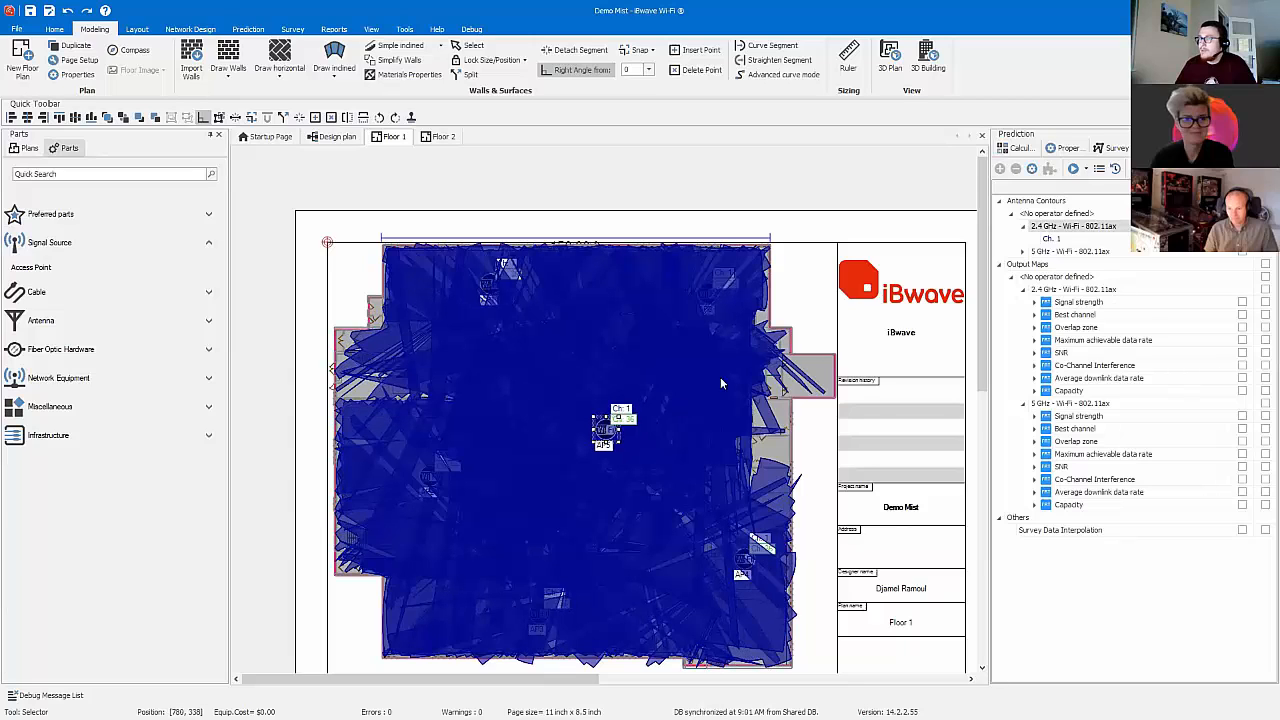
right_click(606, 437)
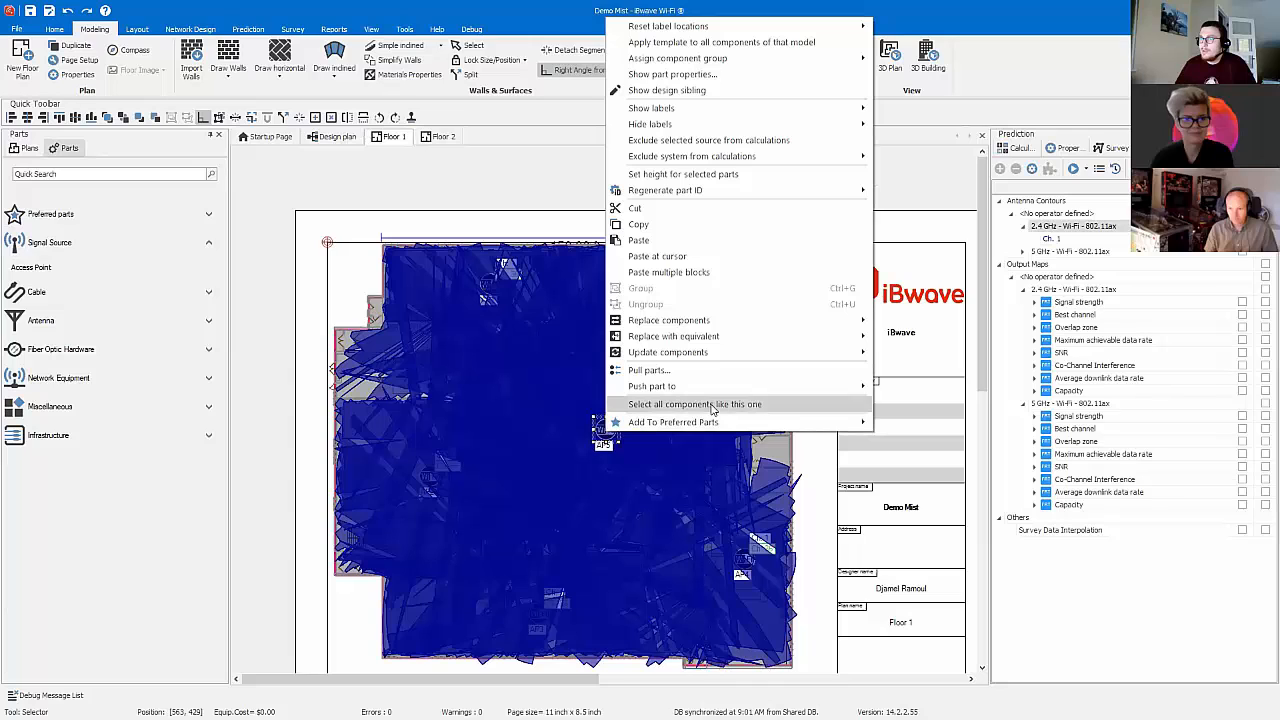
click(757, 414)
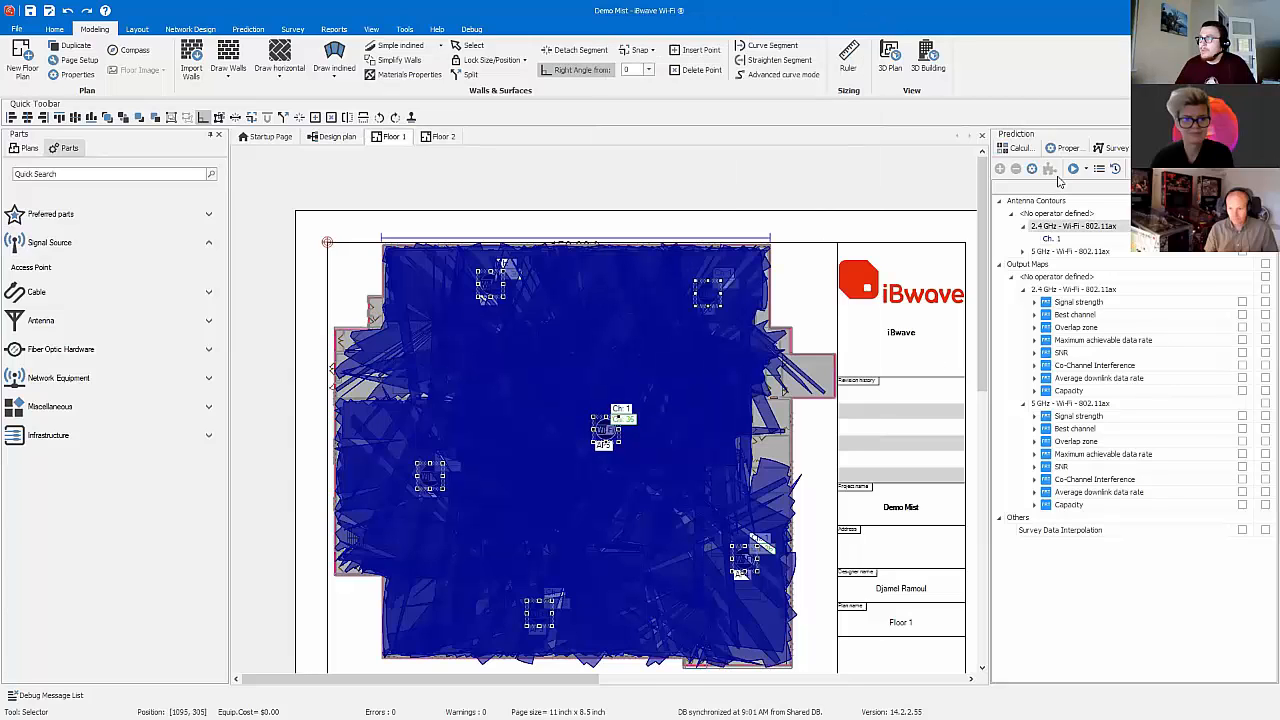
click(1068, 148)
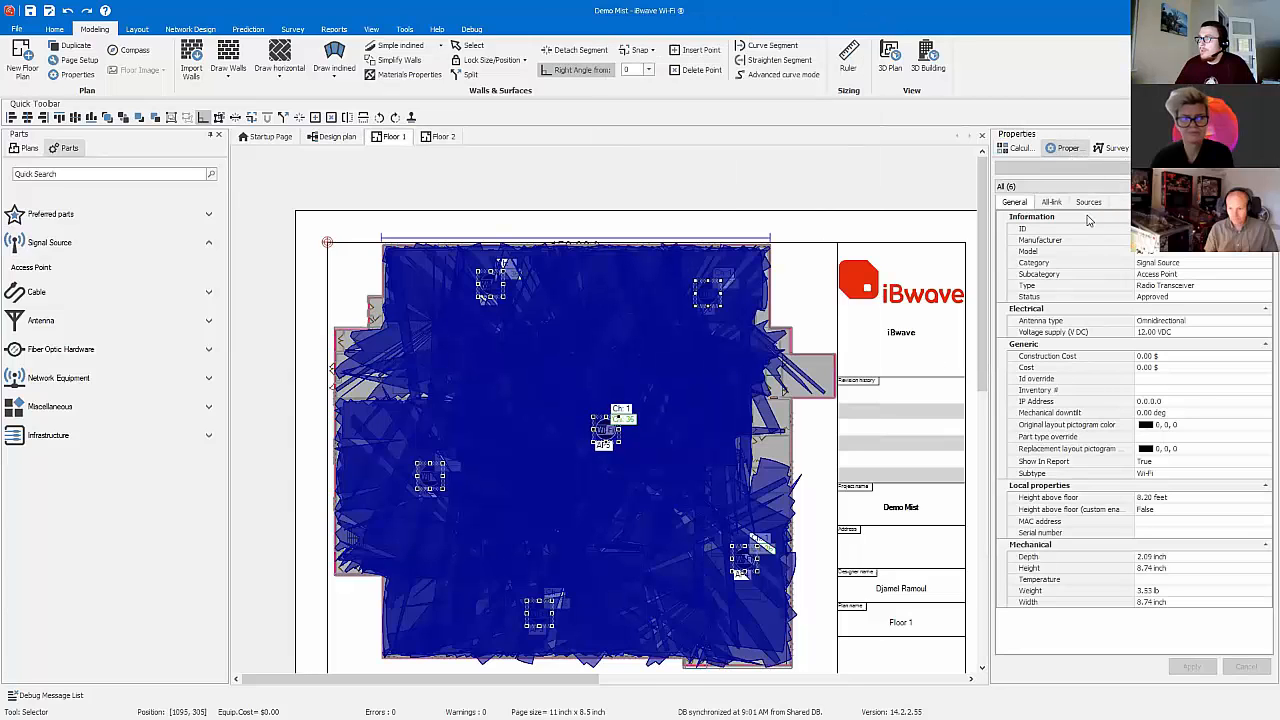
click(1088, 202)
click(1125, 267)
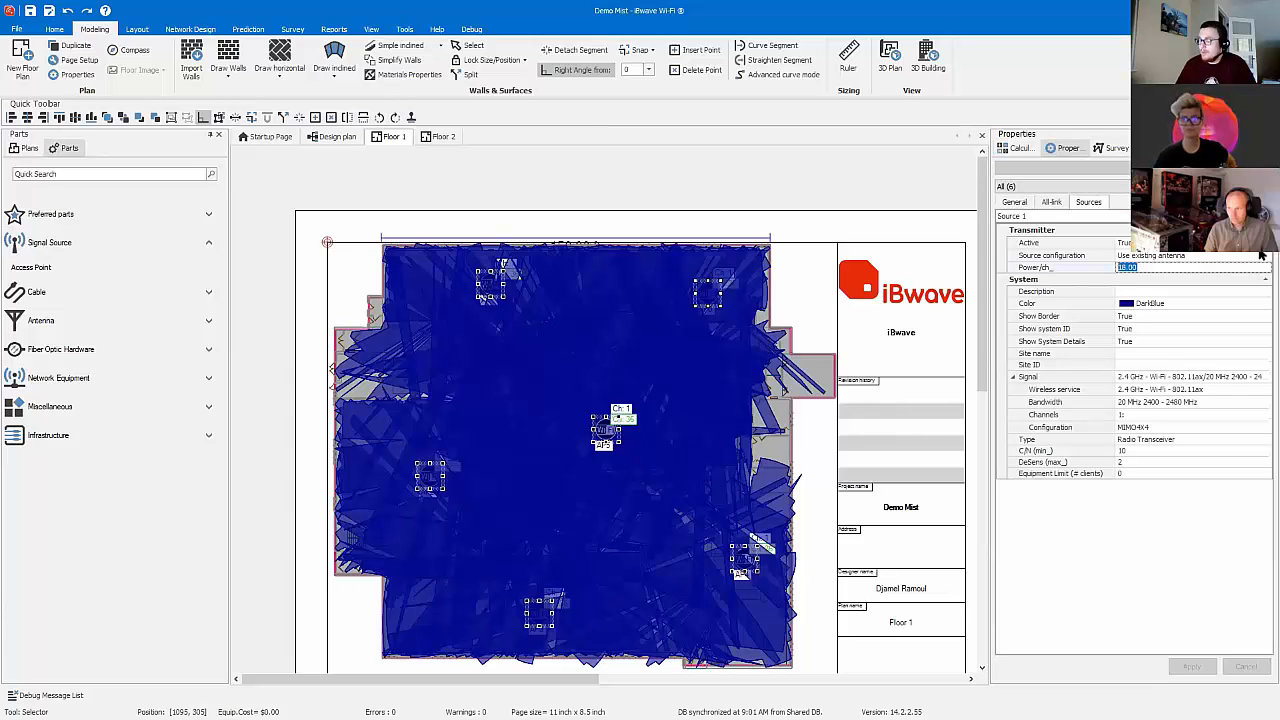
text(10)
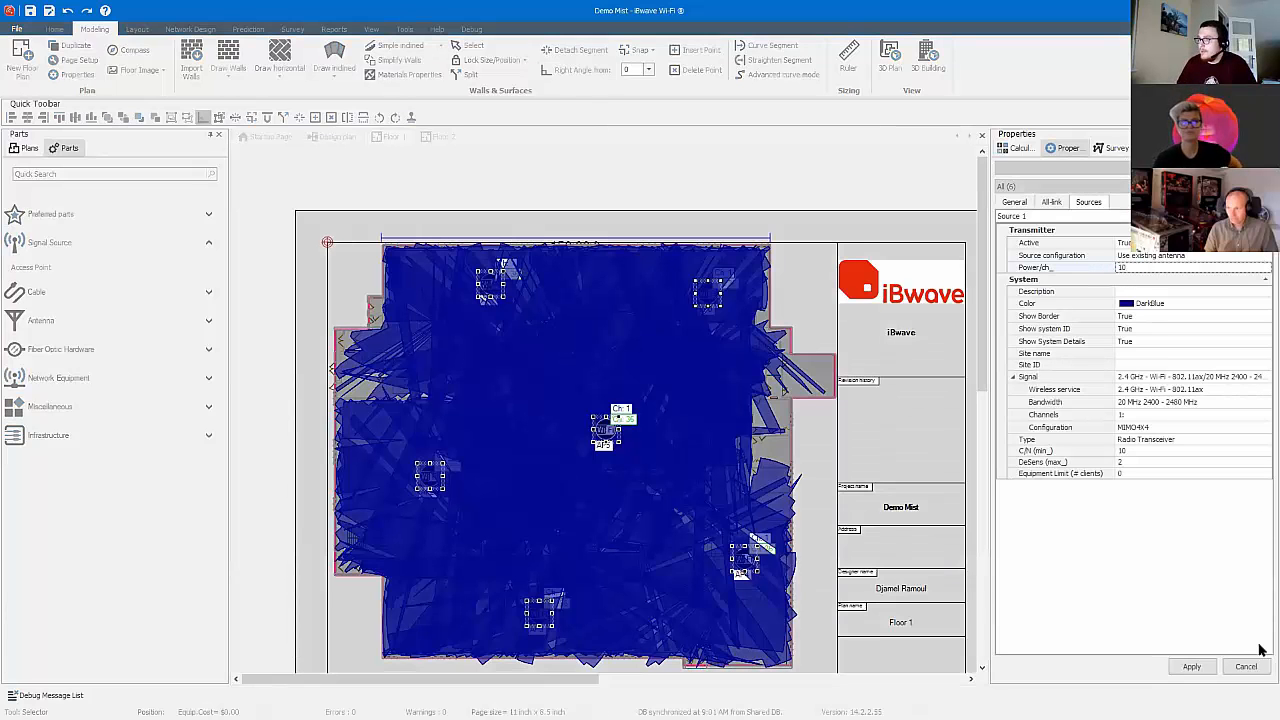
click(1192, 666)
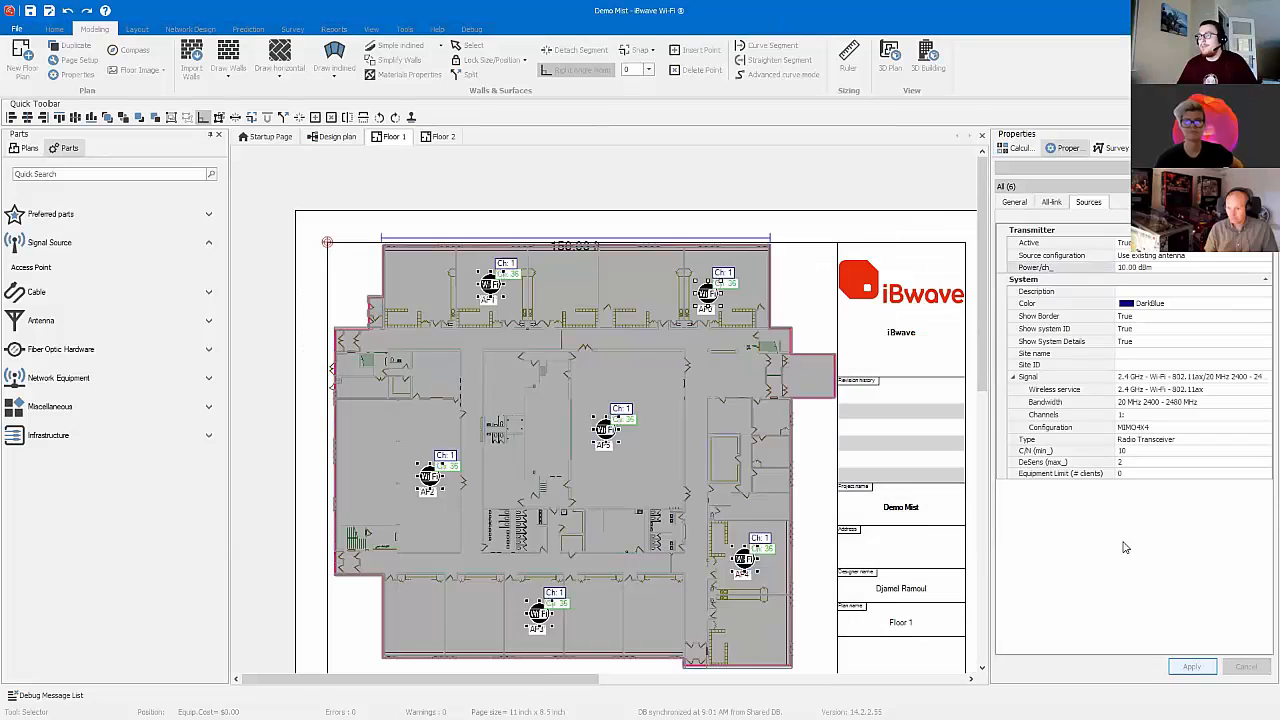
Step: Shift all six access points together across the plan to preview the contours, bring them back near their starting places and deselect them
drag(601, 437, 644, 402)
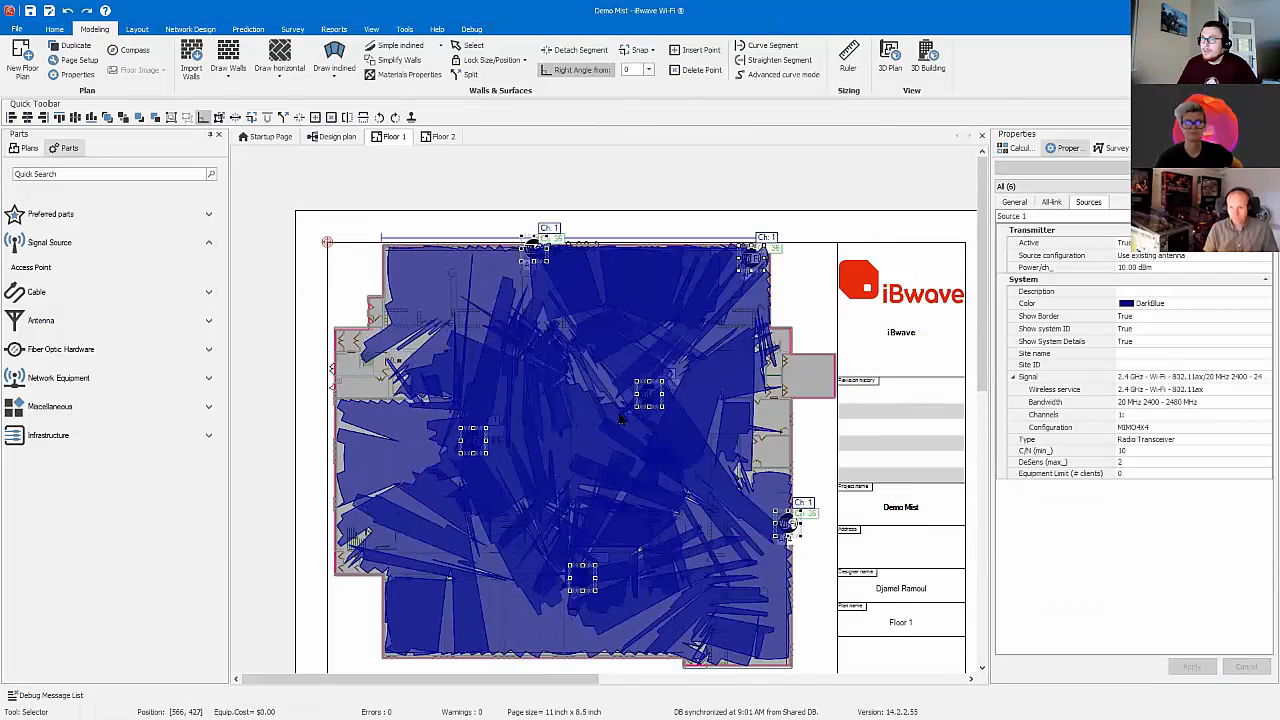
key(ctrl+z)
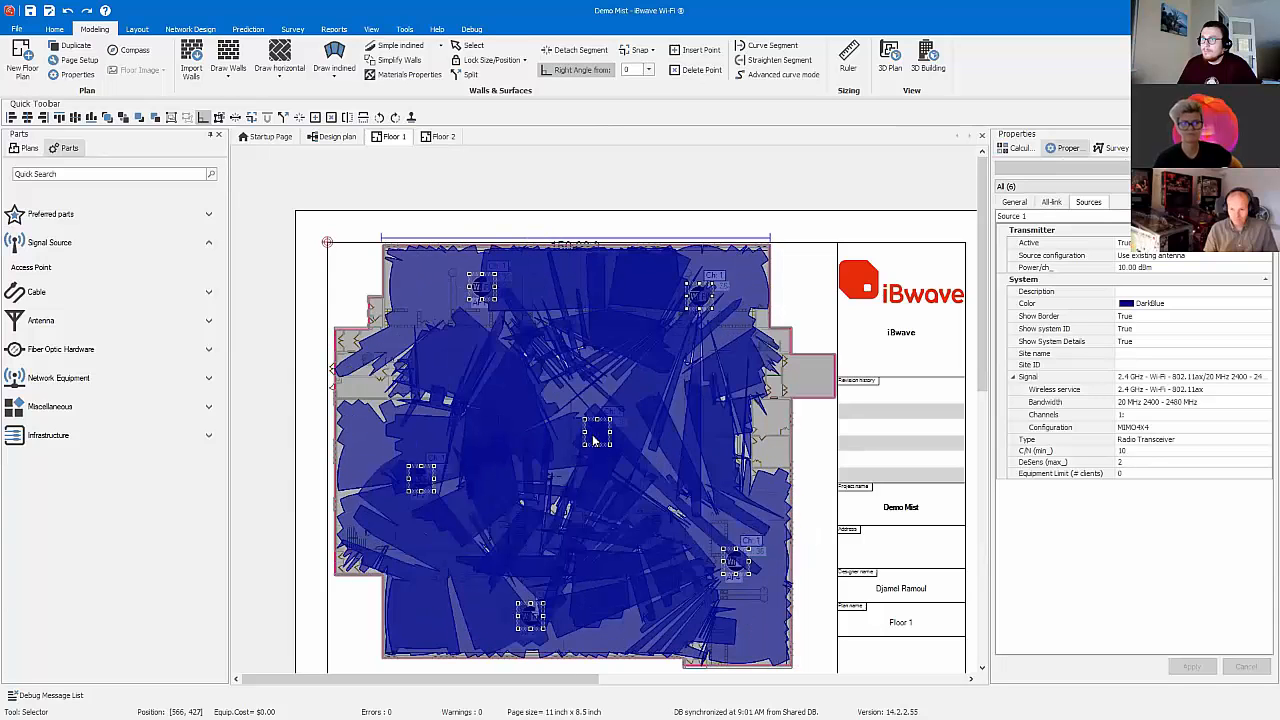
click(552, 396)
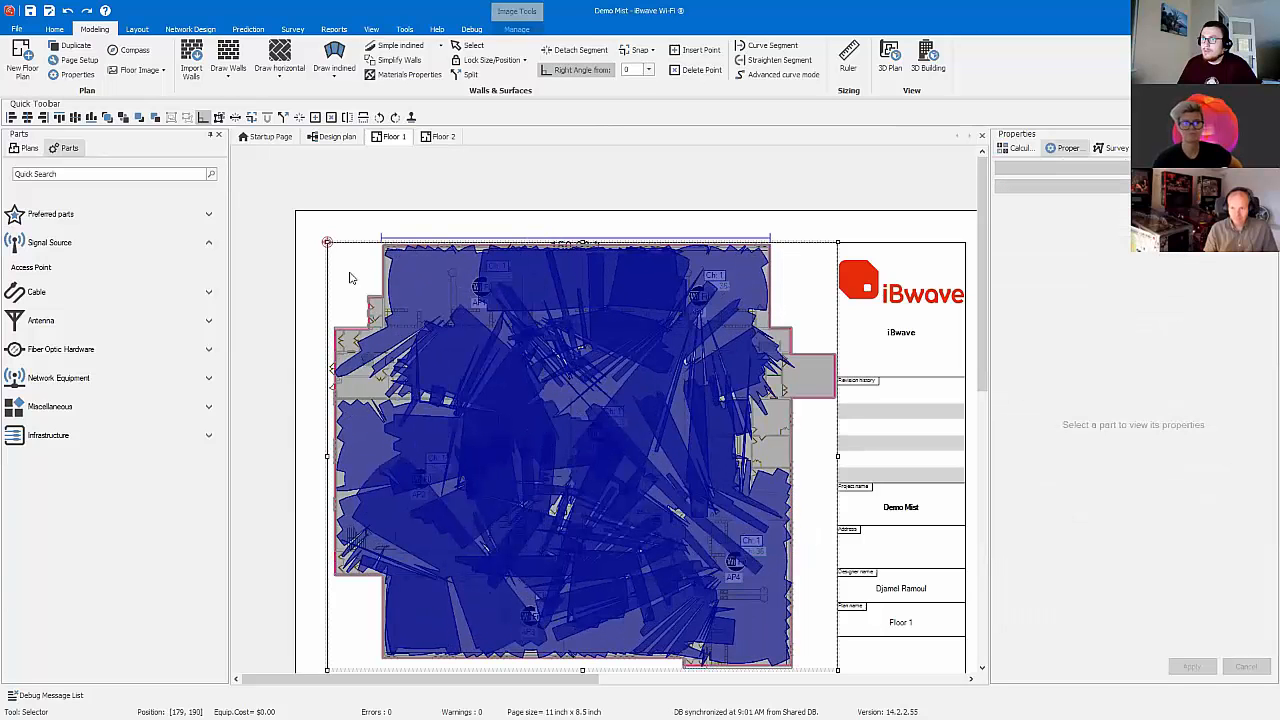
Step: Select all matching access points again and set the power per channel of their Source 2 (5 GHz) to 14 dBm
click(603, 430)
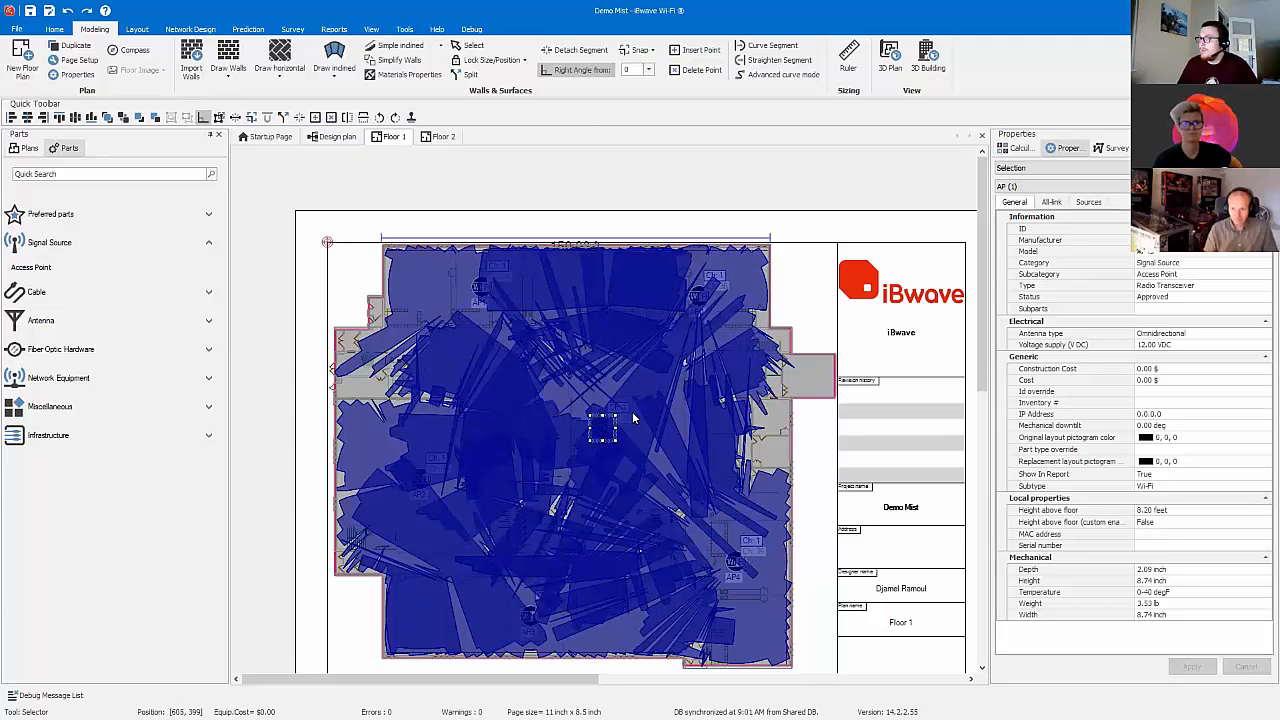
right_click(605, 430)
click(670, 397)
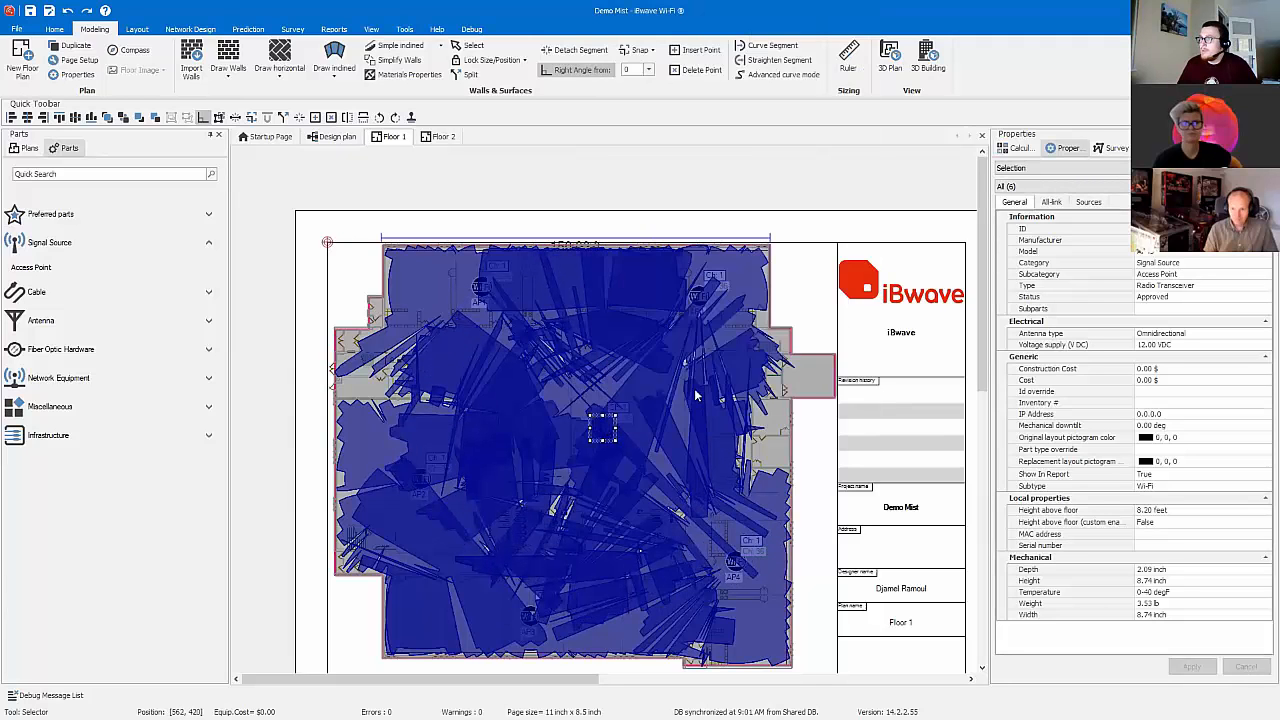
click(1088, 202)
click(1120, 216)
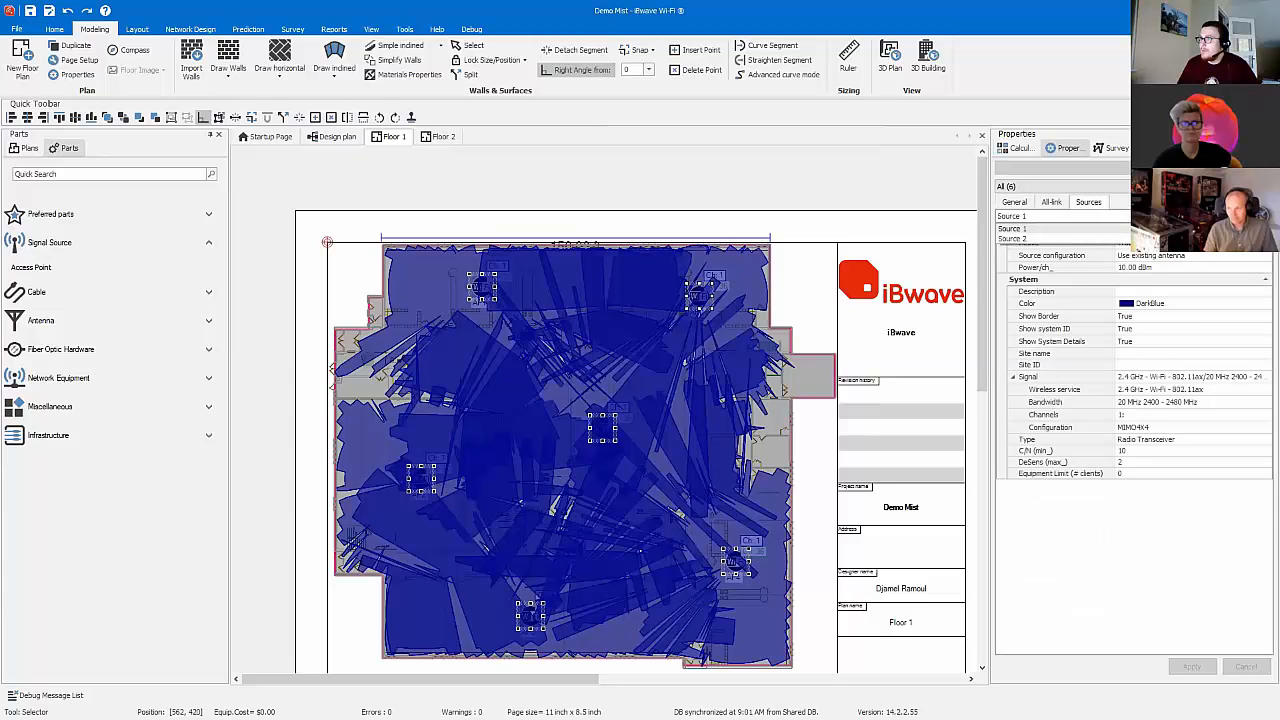
click(1098, 238)
click(1135, 267)
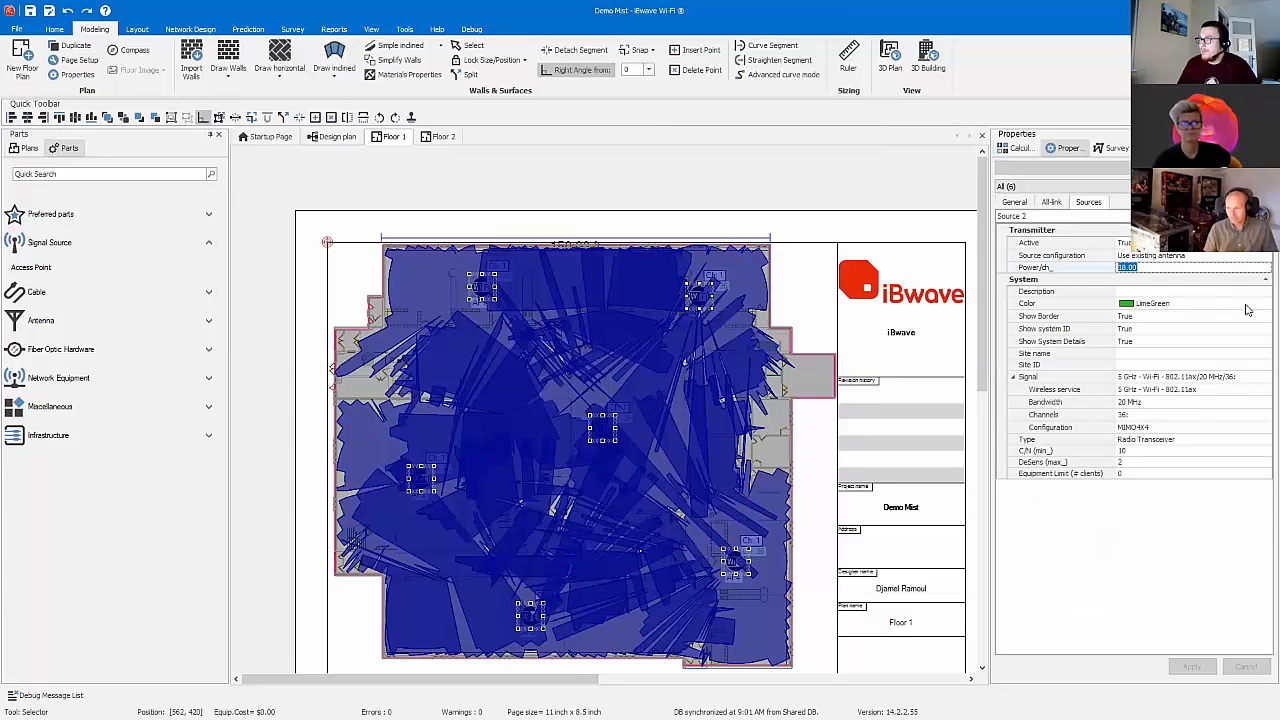
text(14)
click(1194, 664)
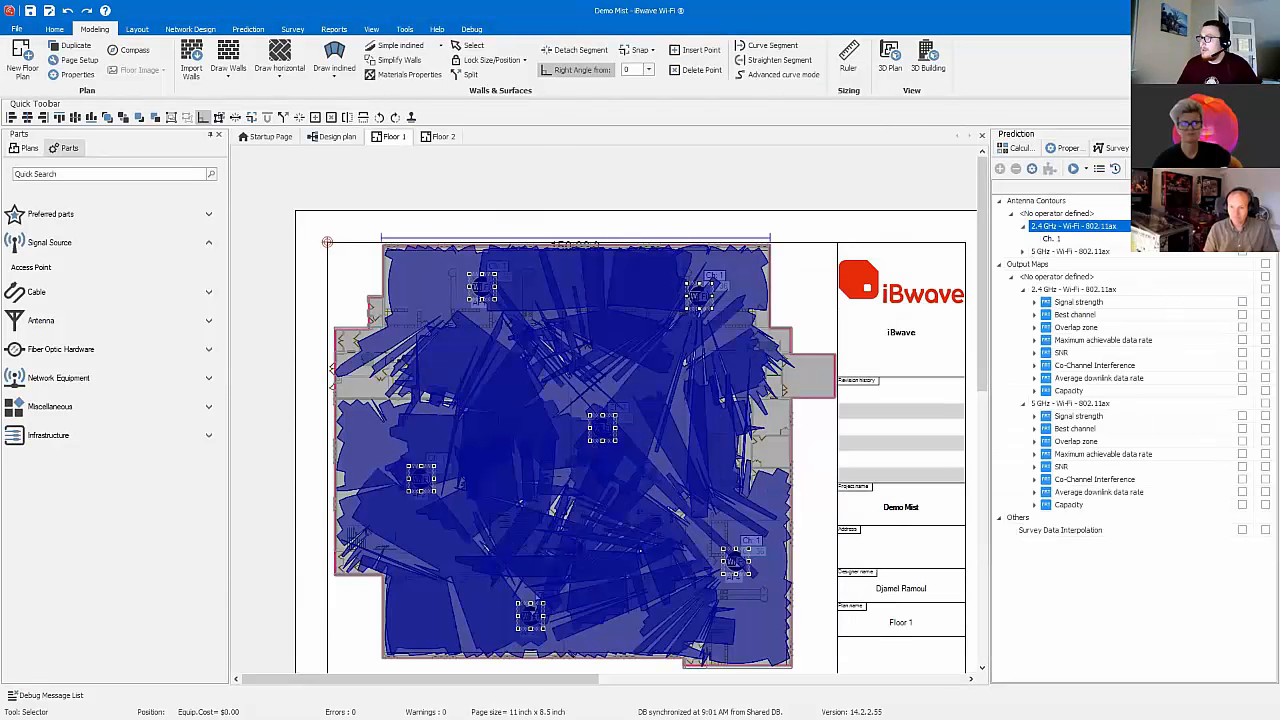
Step: Hide the 2.4 GHz channel 1 contours and show the 5 GHz channel 36 contours instead
click(1242, 239)
click(1023, 252)
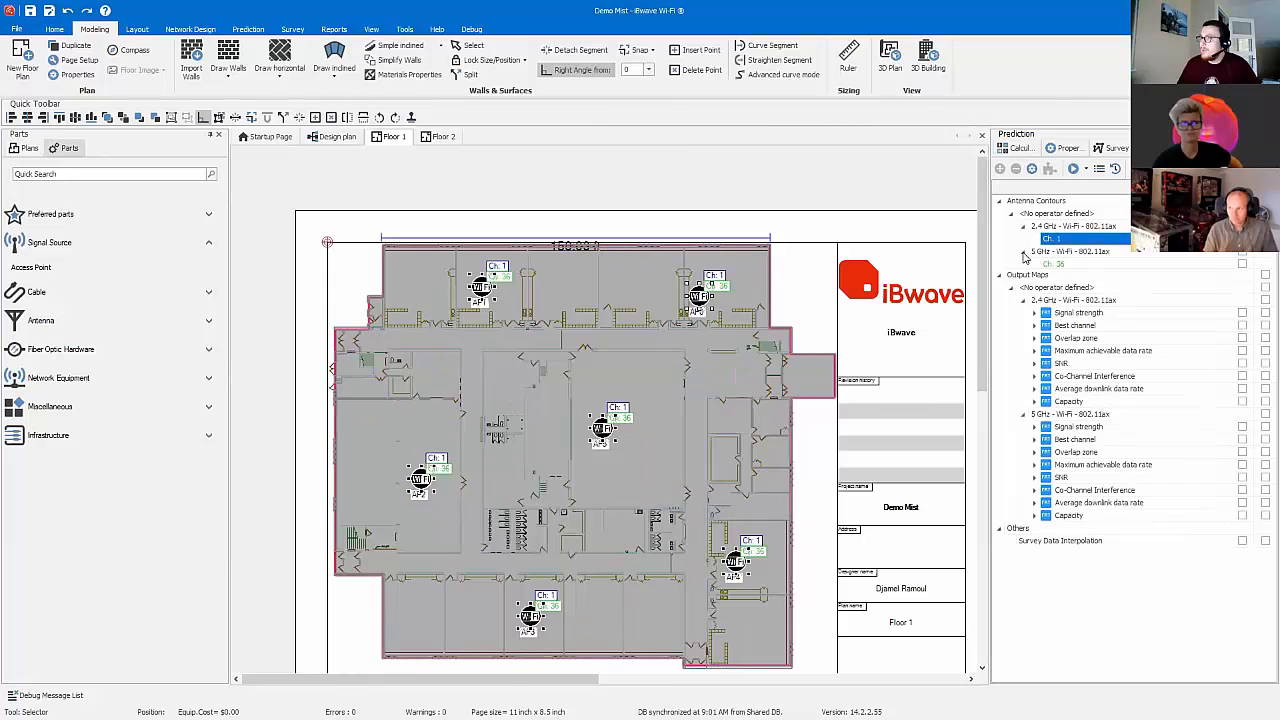
click(1242, 263)
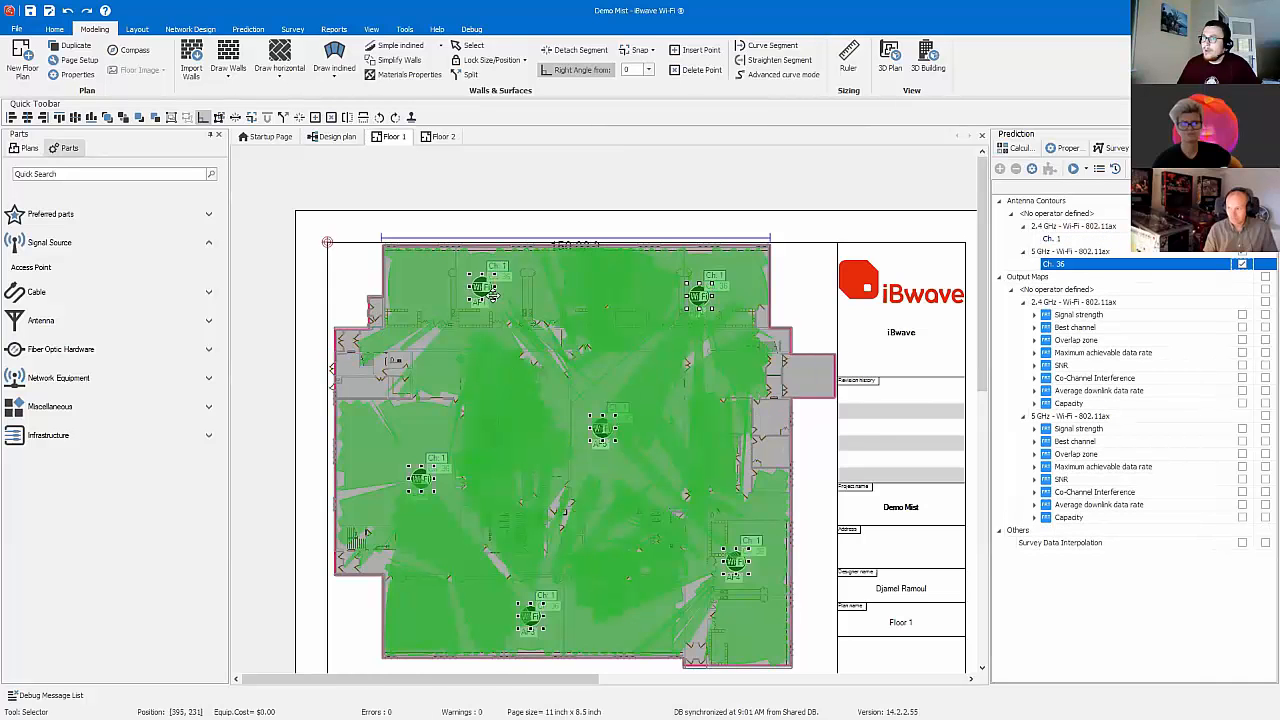
Step: Reposition AP1, AP4 and AP5 using the 5 GHz contours as a guide, hide the channel 36 contours, and adjust AP0's position
click(483, 291)
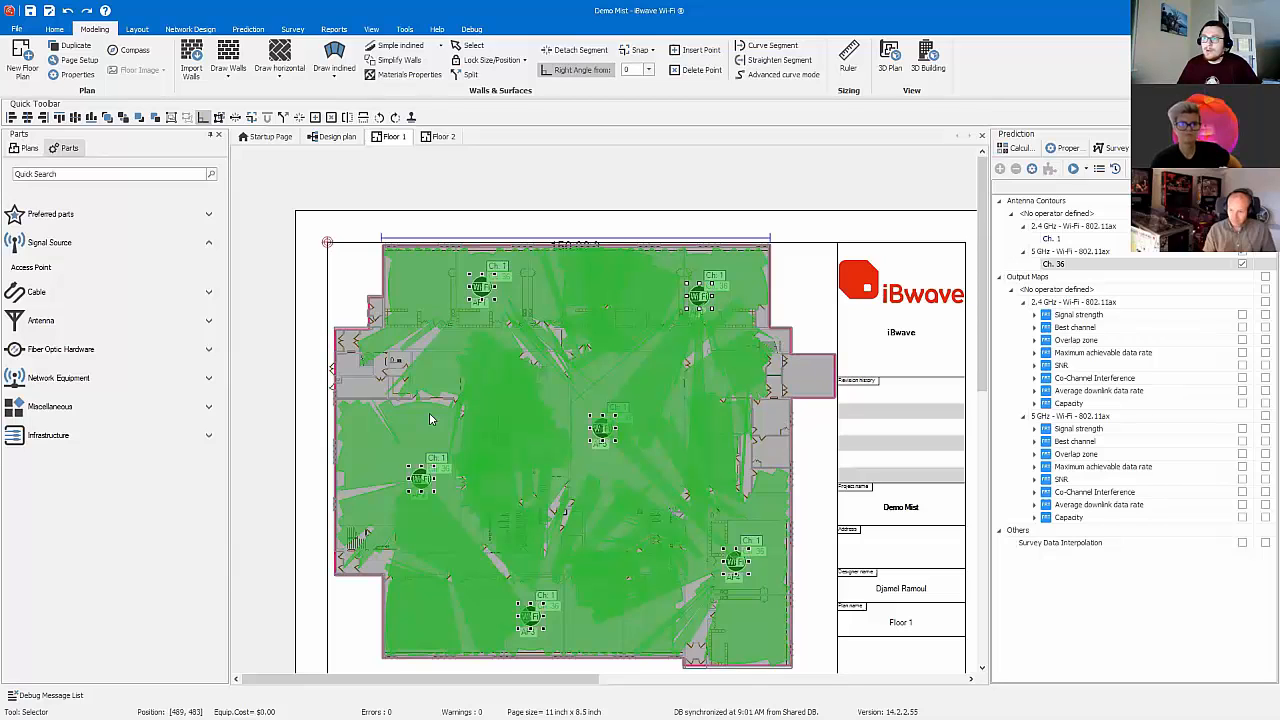
mouse_move(426, 306)
mouse_down()
mouse_move(477, 295)
mouse_move(412, 311)
mouse_up()
click(345, 262)
drag(728, 575, 756, 545)
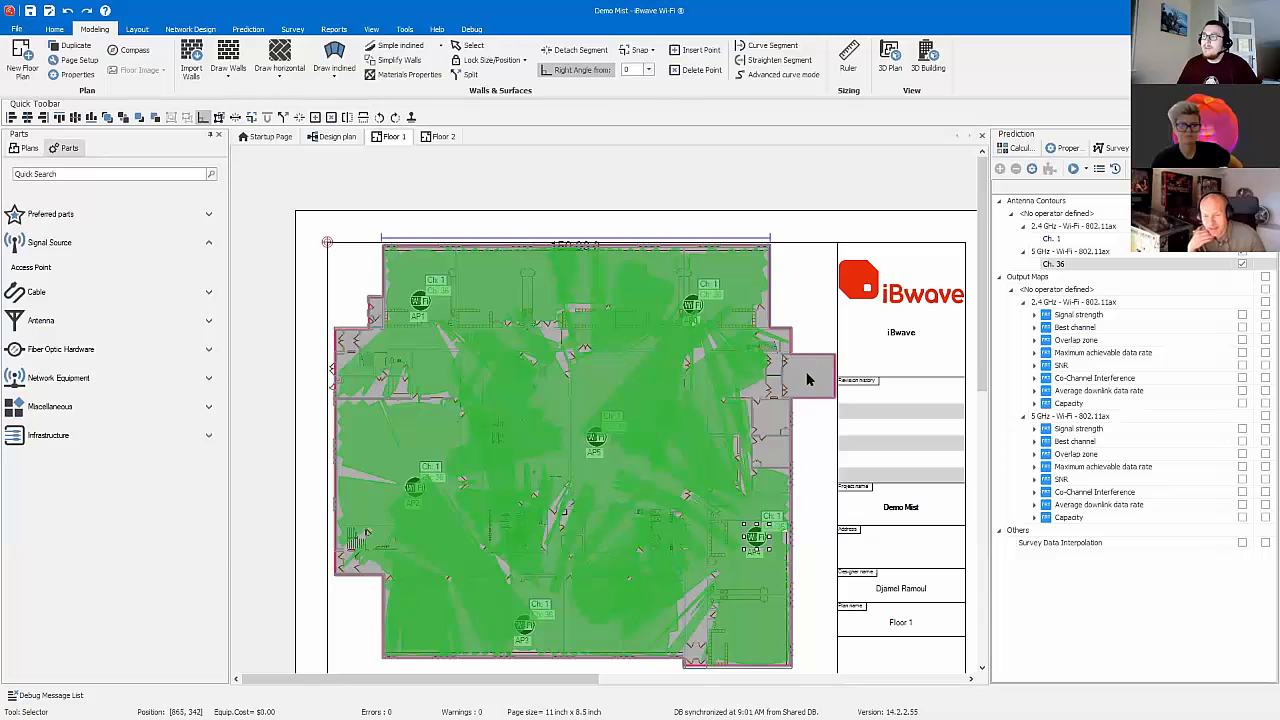
drag(597, 438, 625, 421)
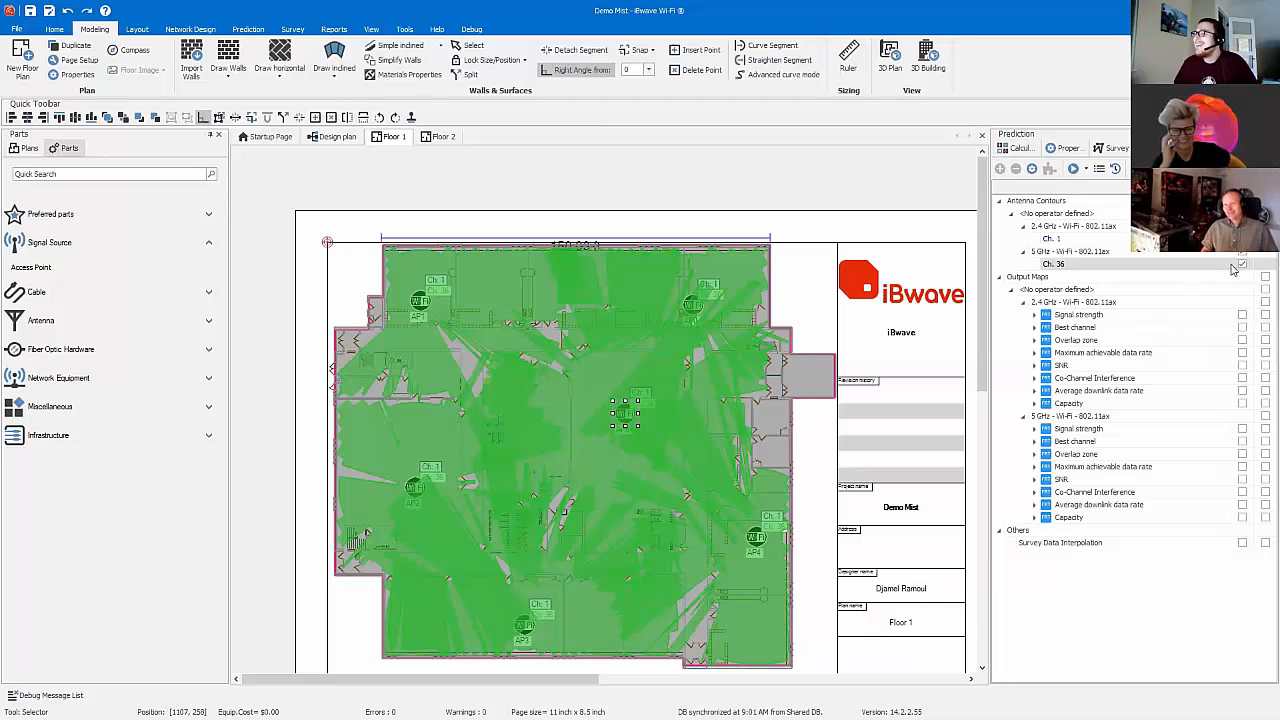
click(1241, 263)
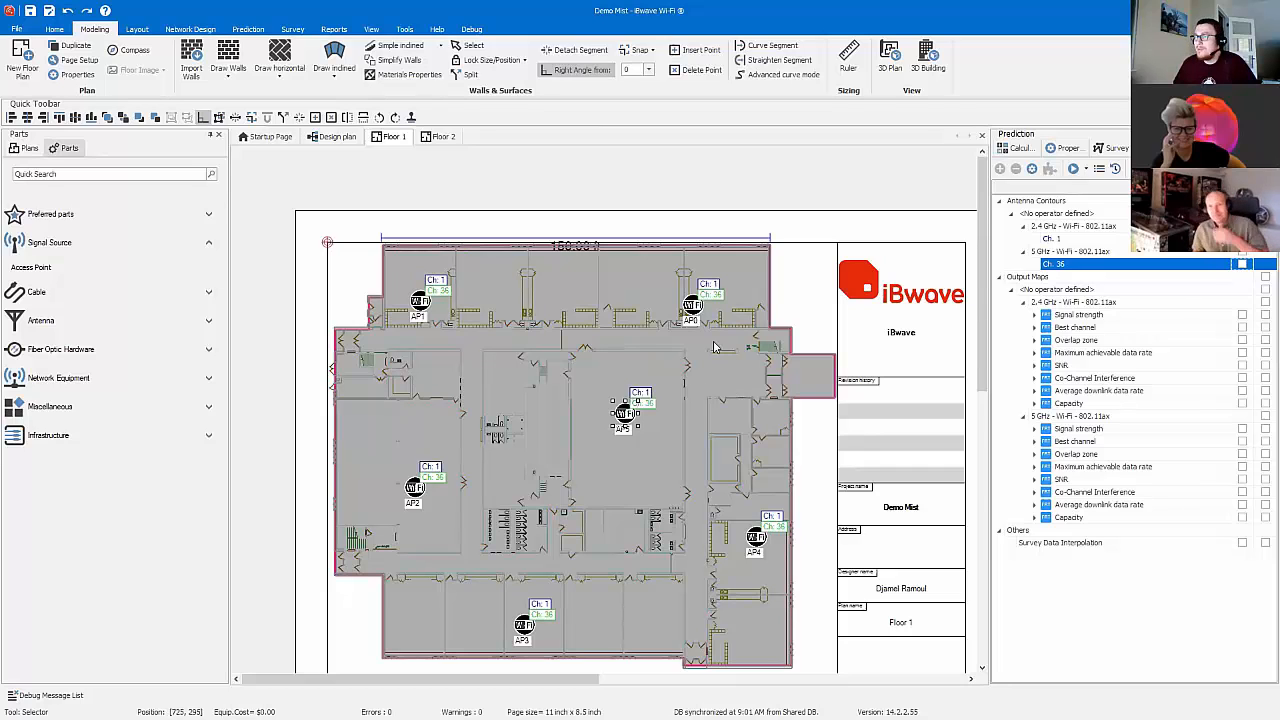
drag(703, 315, 723, 302)
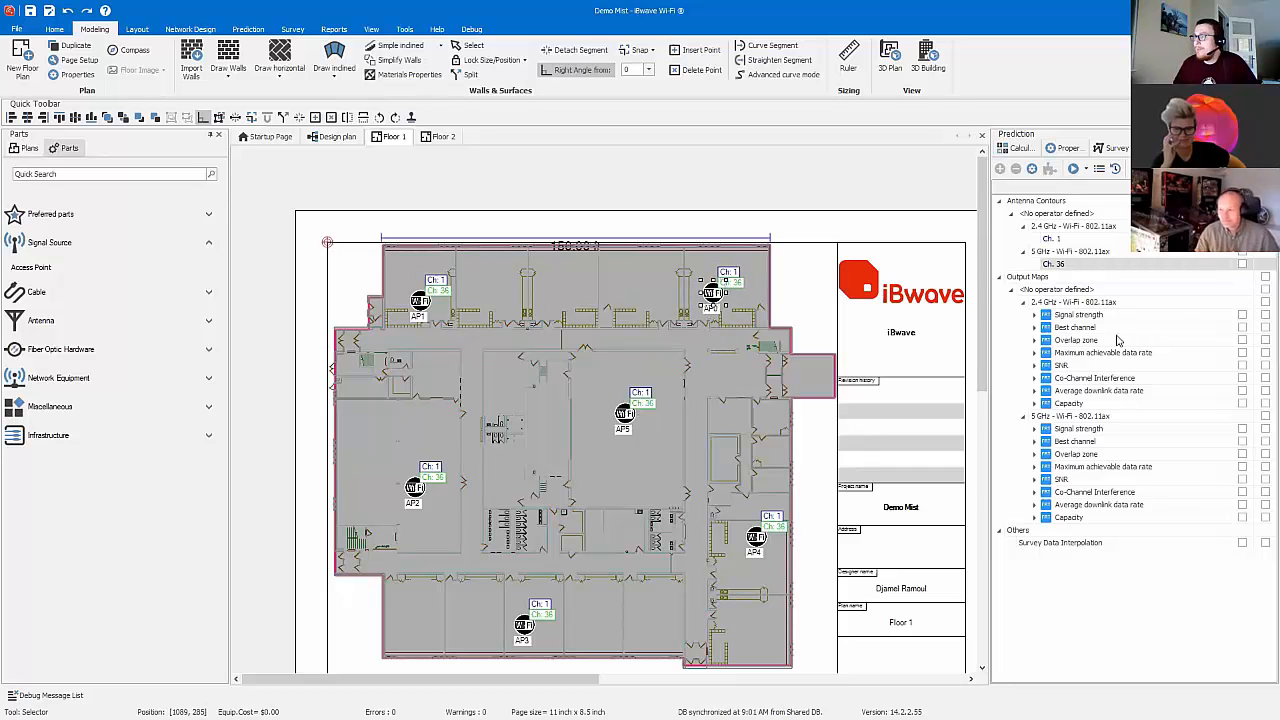
Step: Run automatic Wi-Fi channel assignment for 2.4 and 5 GHz with the UNII-2 Ext channels excluded, and apply the new channels to the access points
click(1072, 316)
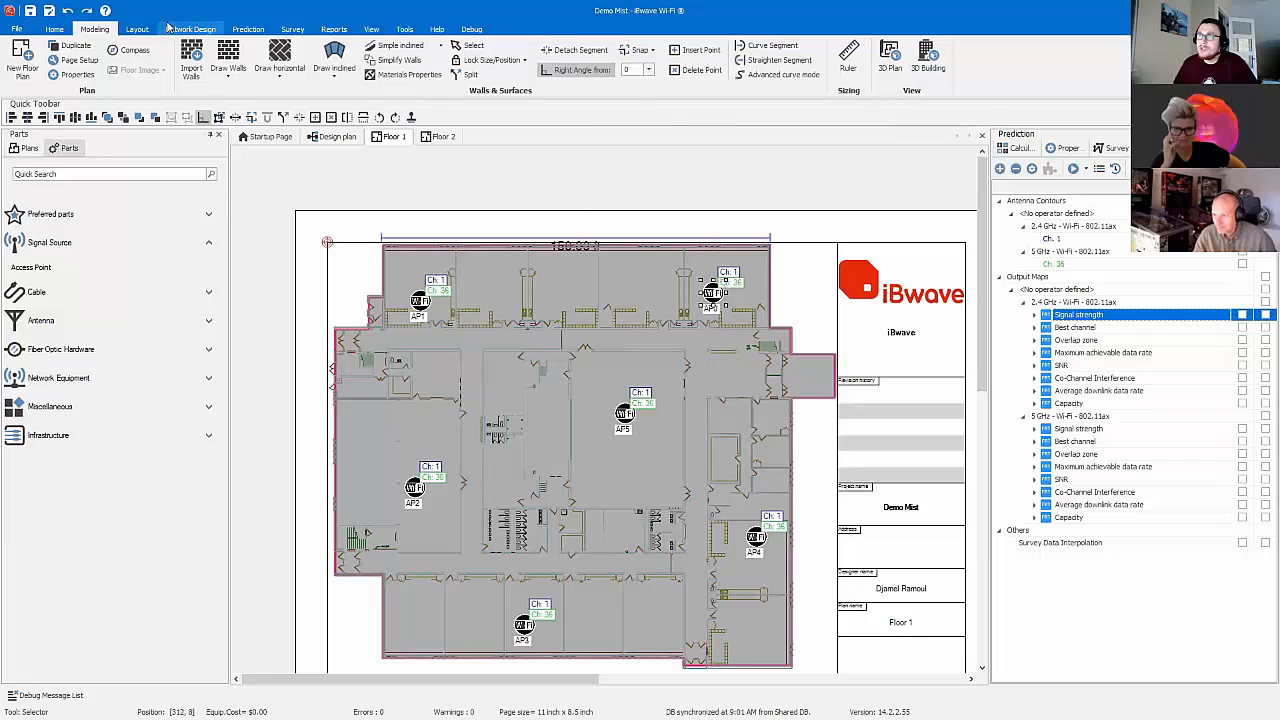
click(190, 28)
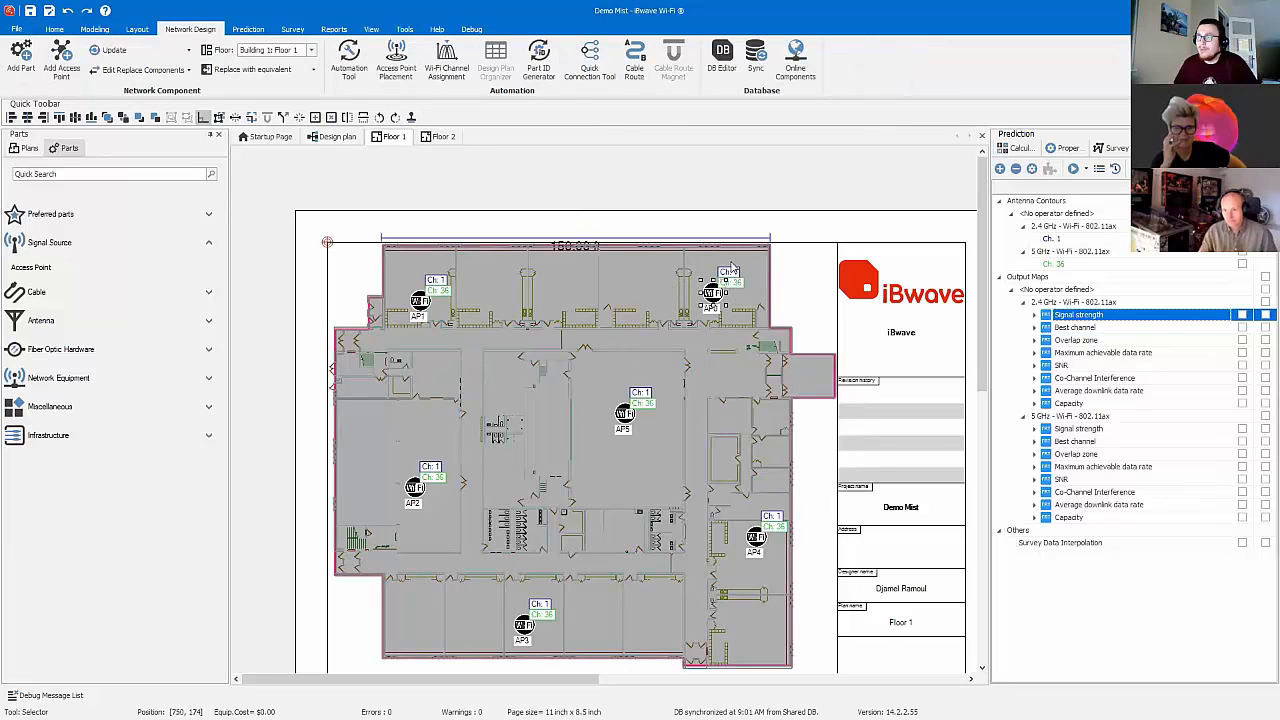
click(446, 60)
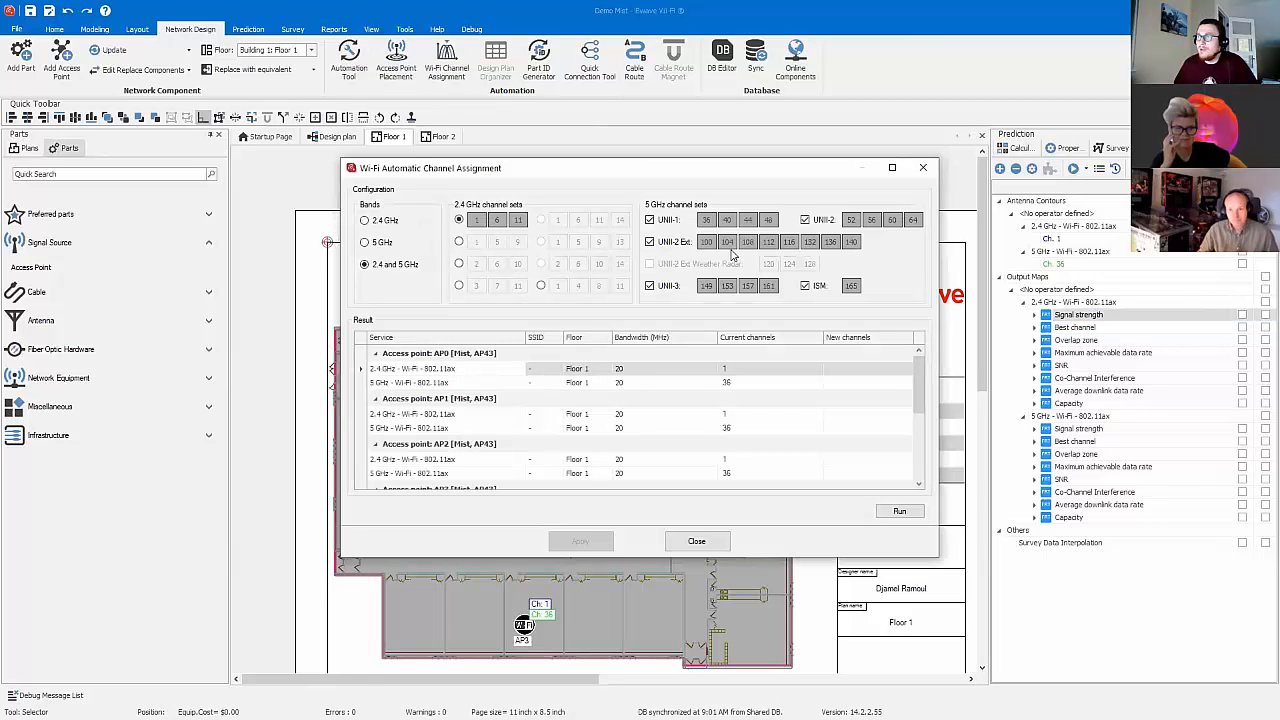
click(650, 242)
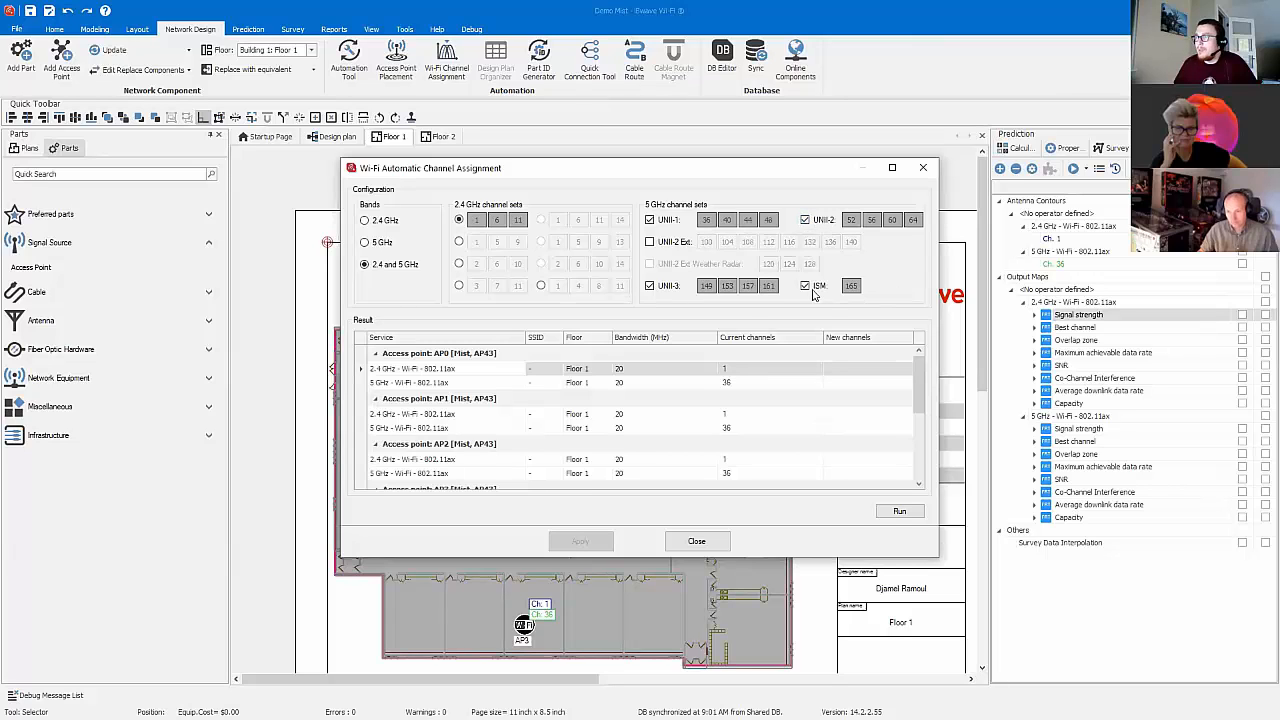
click(893, 513)
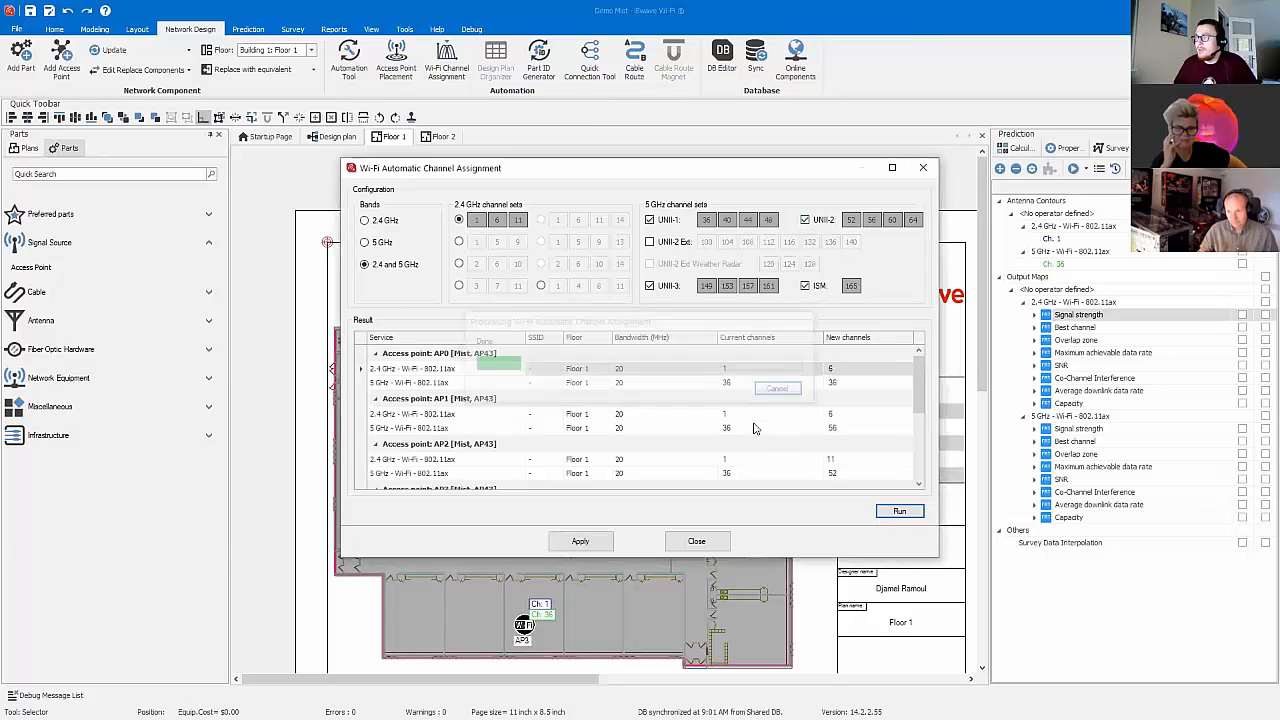
click(600, 545)
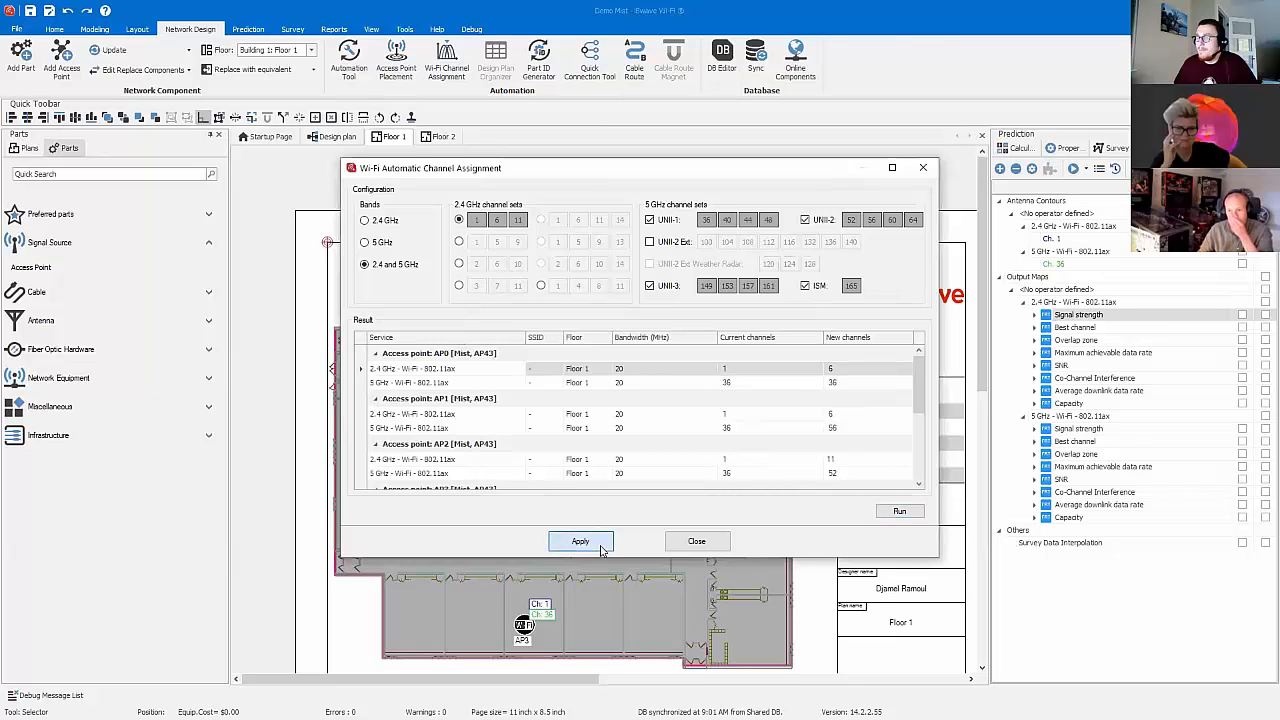
click(698, 540)
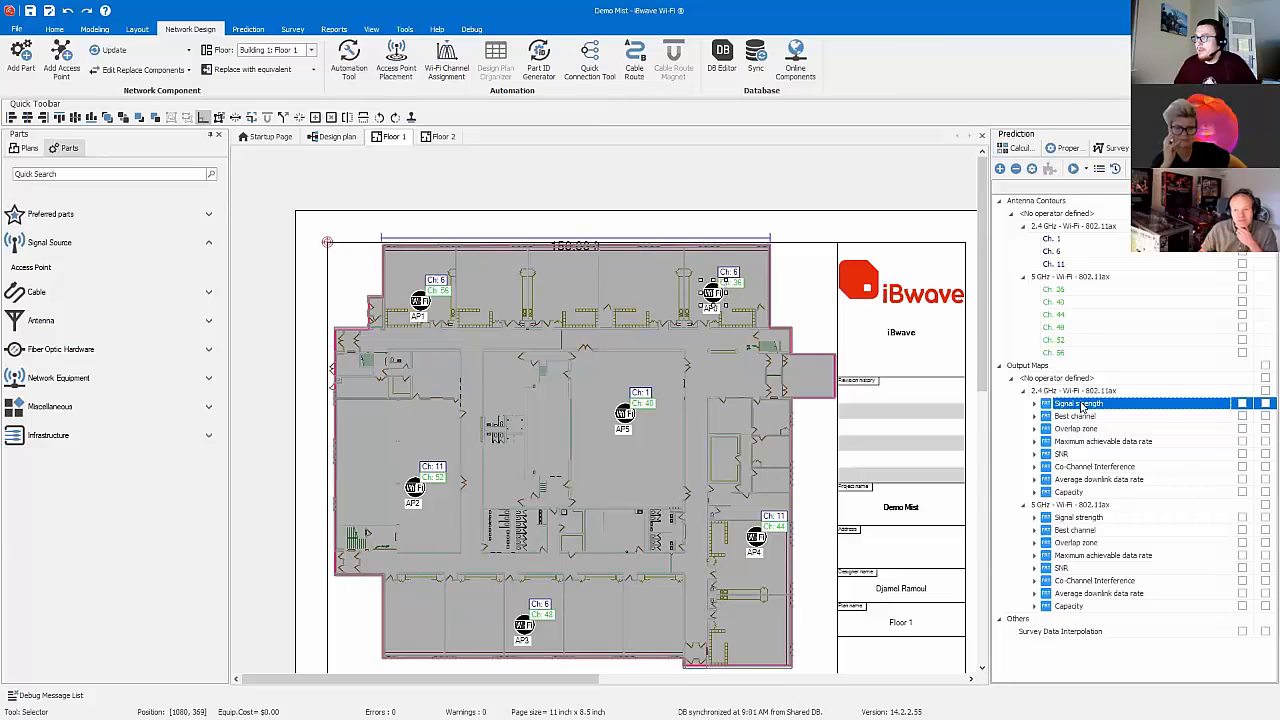
Step: Run the 2.4 GHz signal strength prediction and display its output map on Floor 1
right_click(1088, 410)
click(1113, 420)
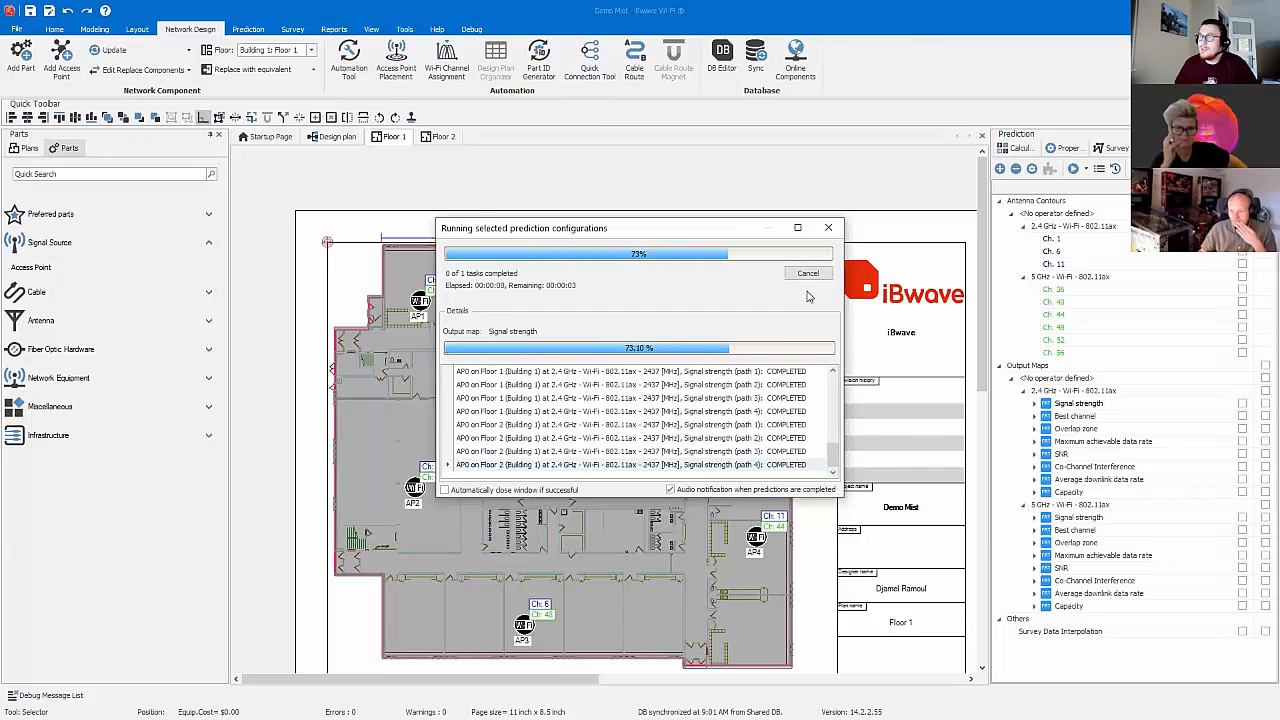
click(809, 281)
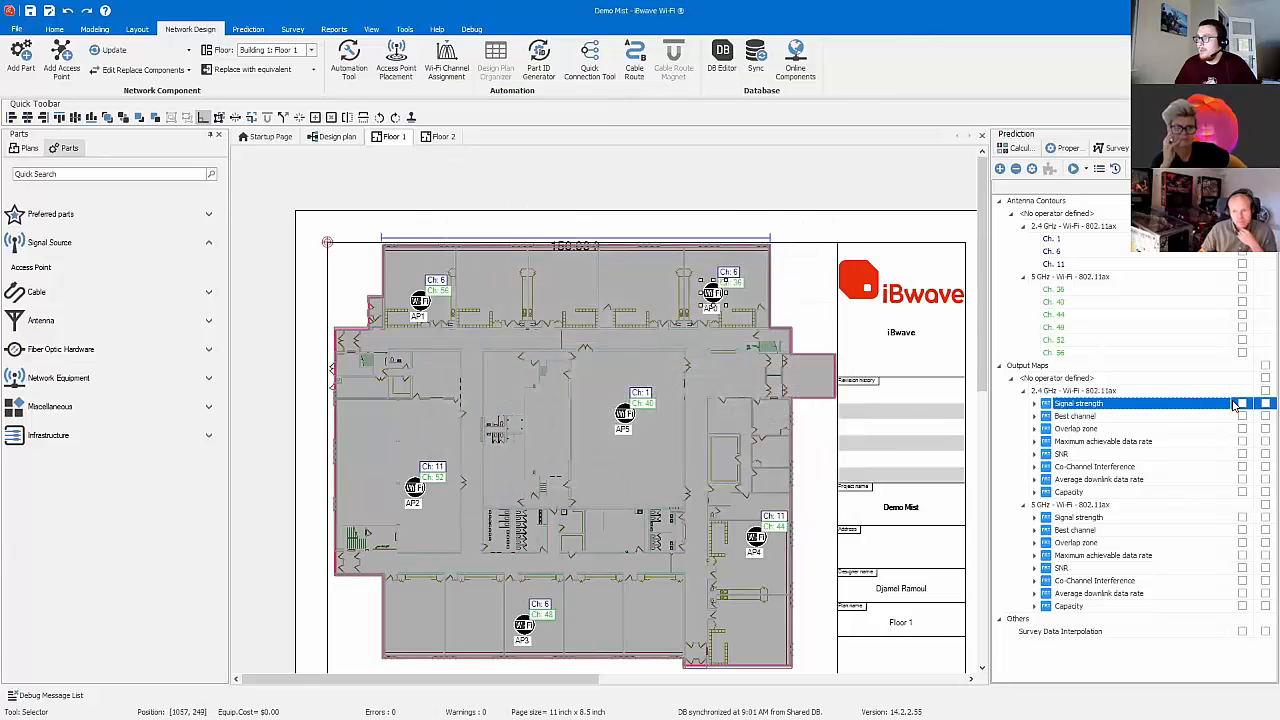
click(1242, 404)
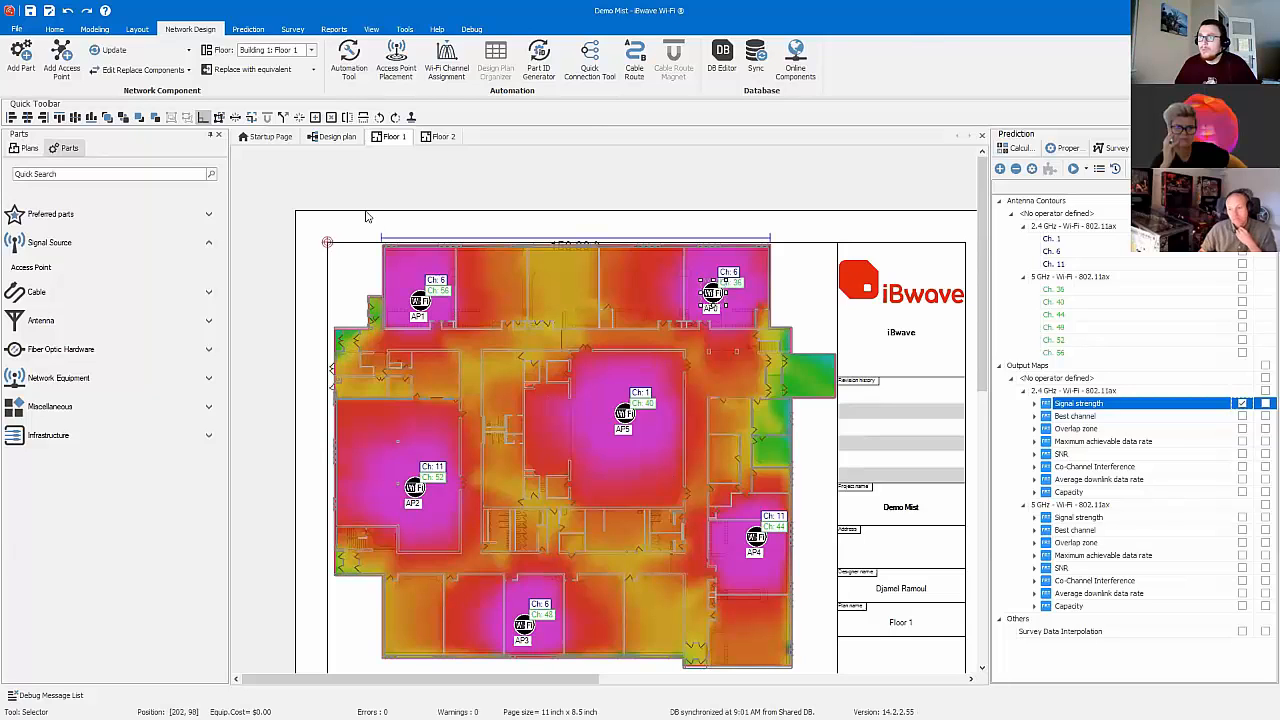
Step: Insert an indoor prediction legend over the title block beside the Floor 1 plan
click(245, 31)
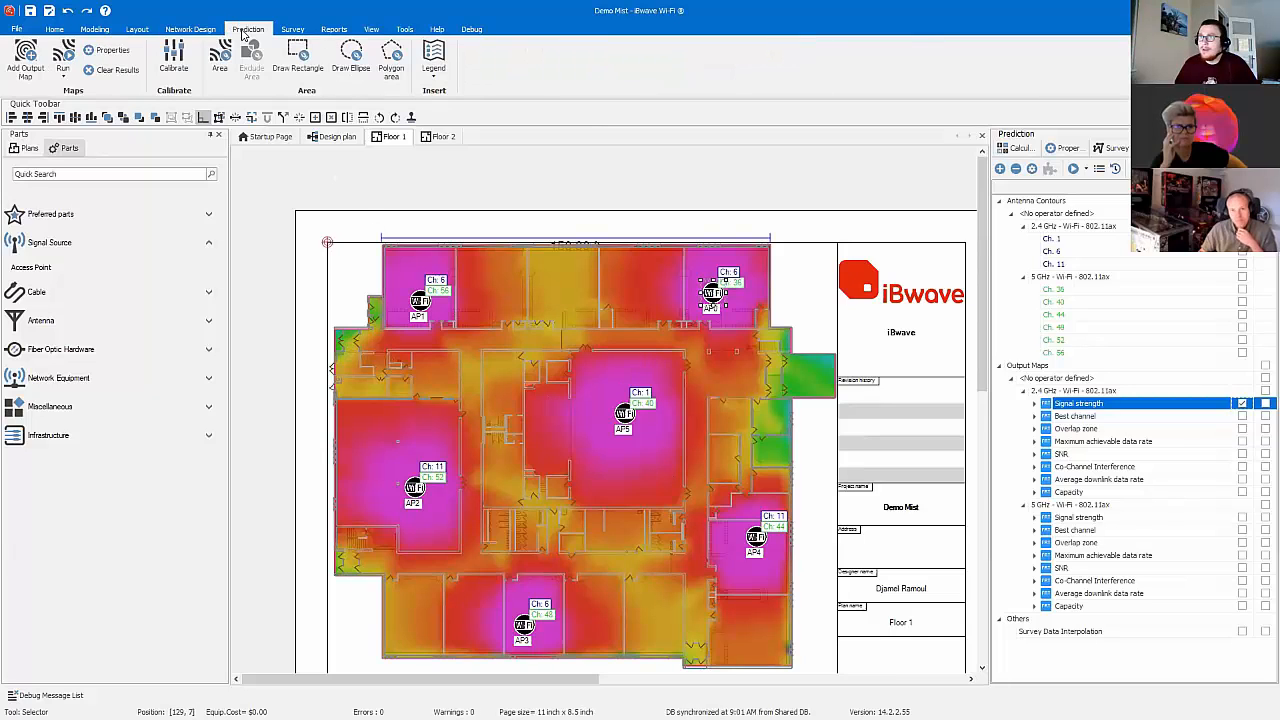
click(433, 62)
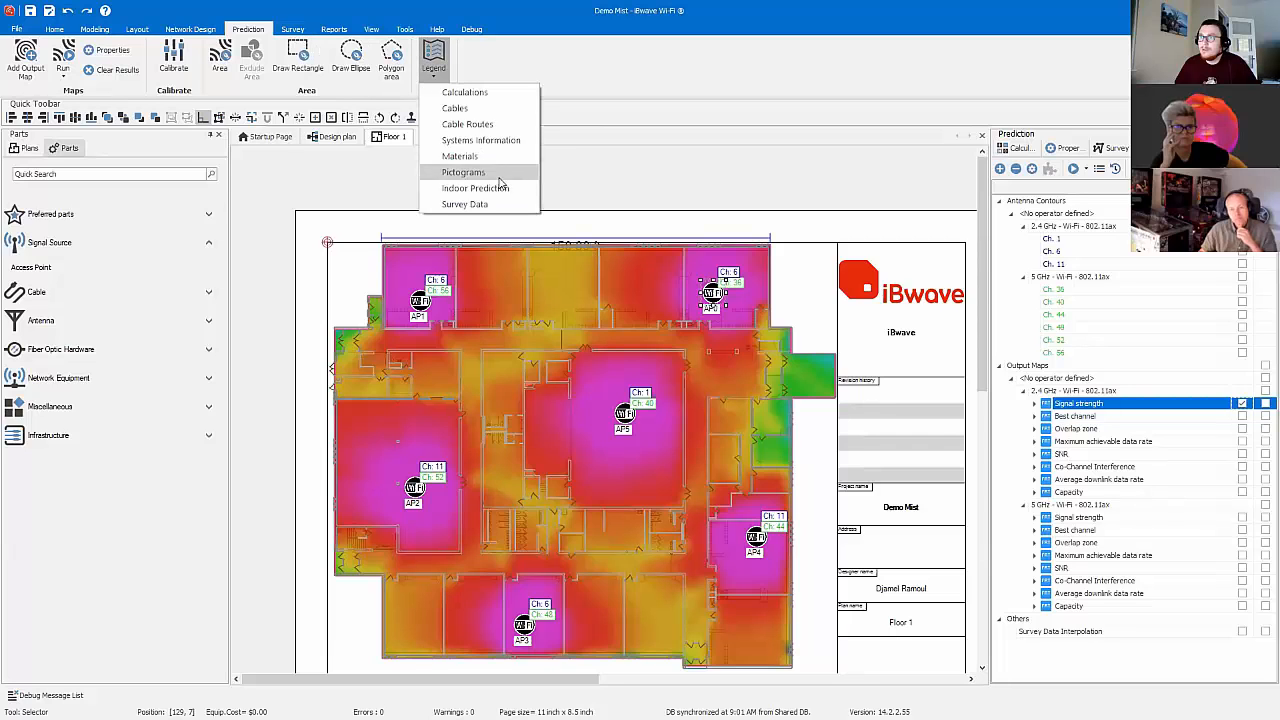
click(490, 188)
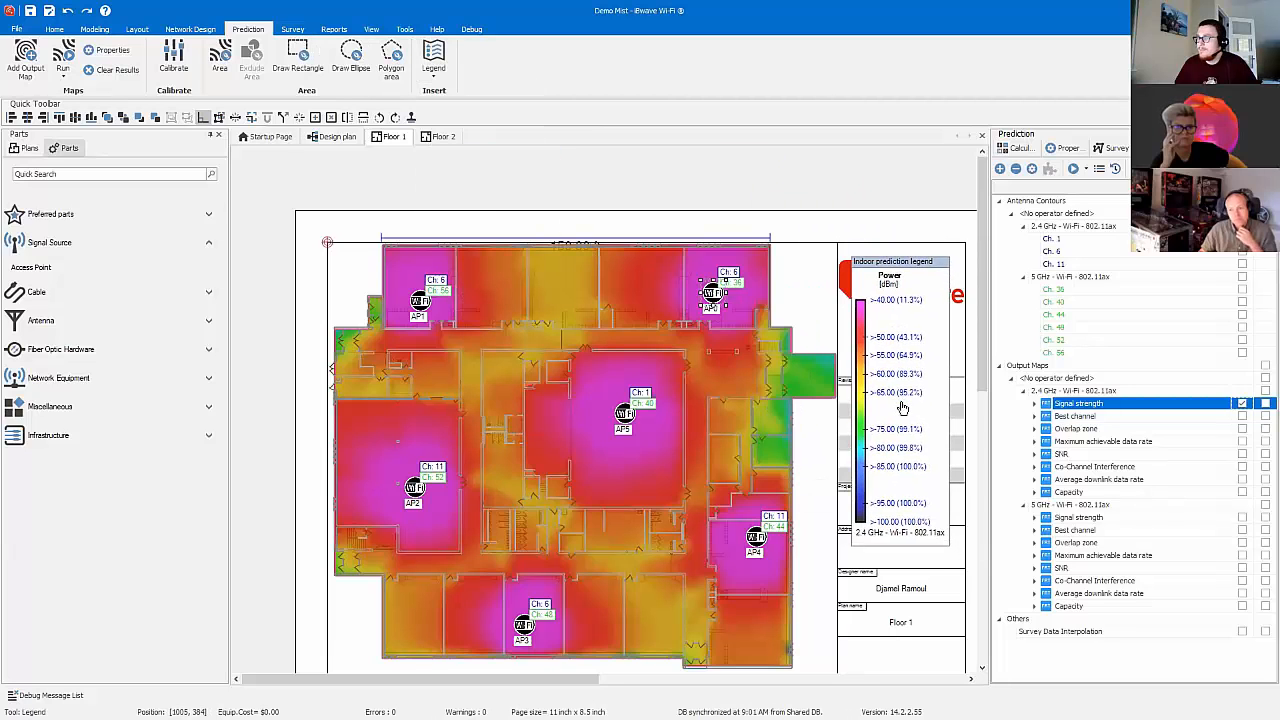
click(903, 408)
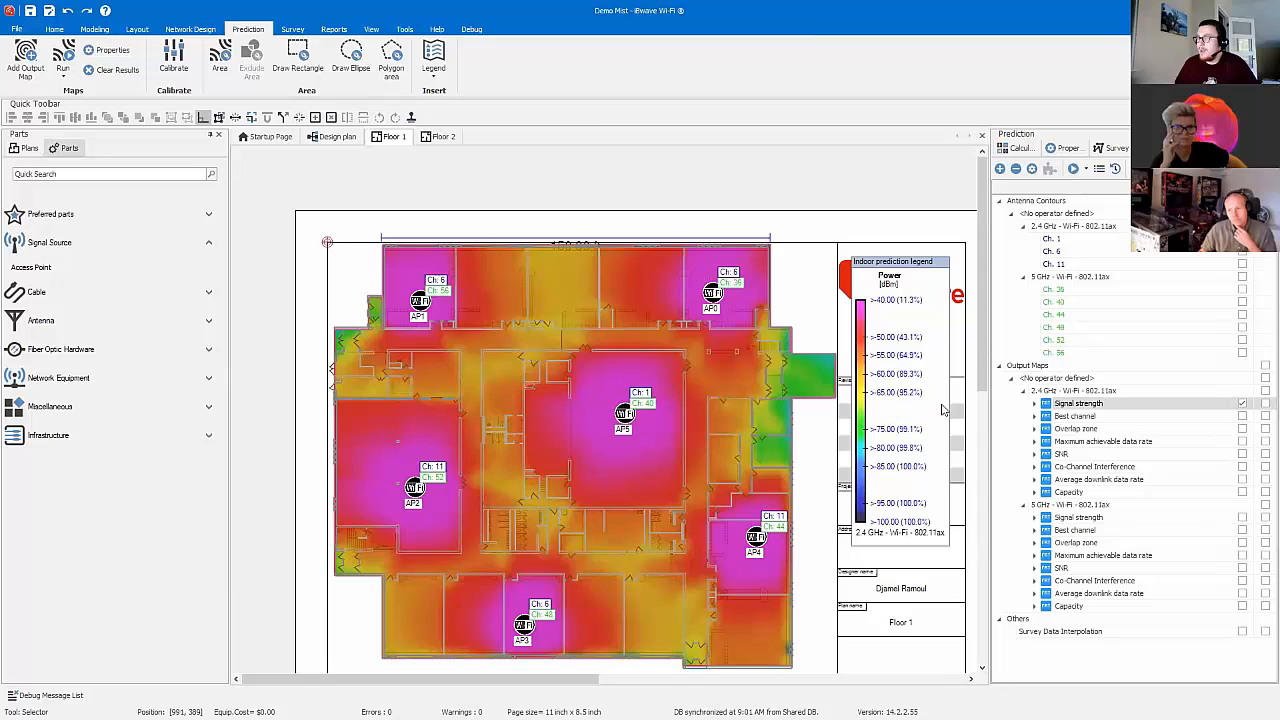
Step: Add a compliance criterion to the 2.4 GHz signal strength map with limit Min, target value -65 dBm and target area 90%
click(1062, 406)
double_click(1062, 406)
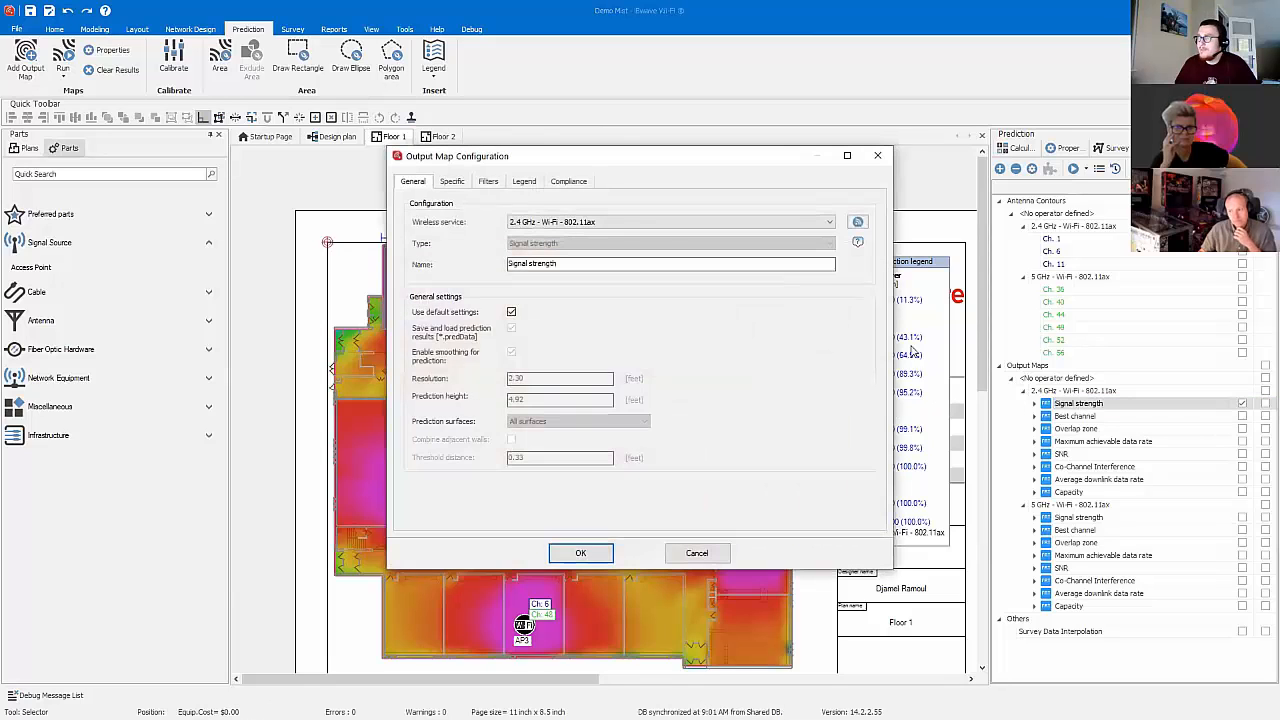
click(568, 181)
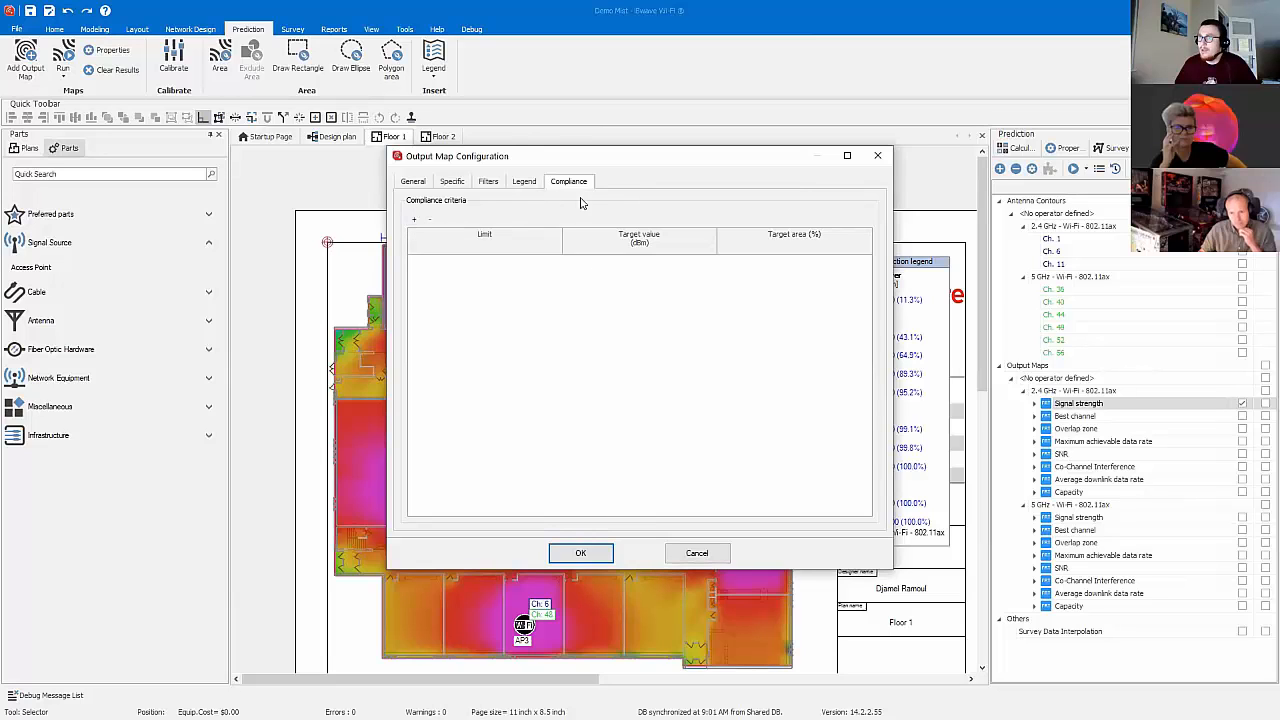
click(416, 220)
click(712, 262)
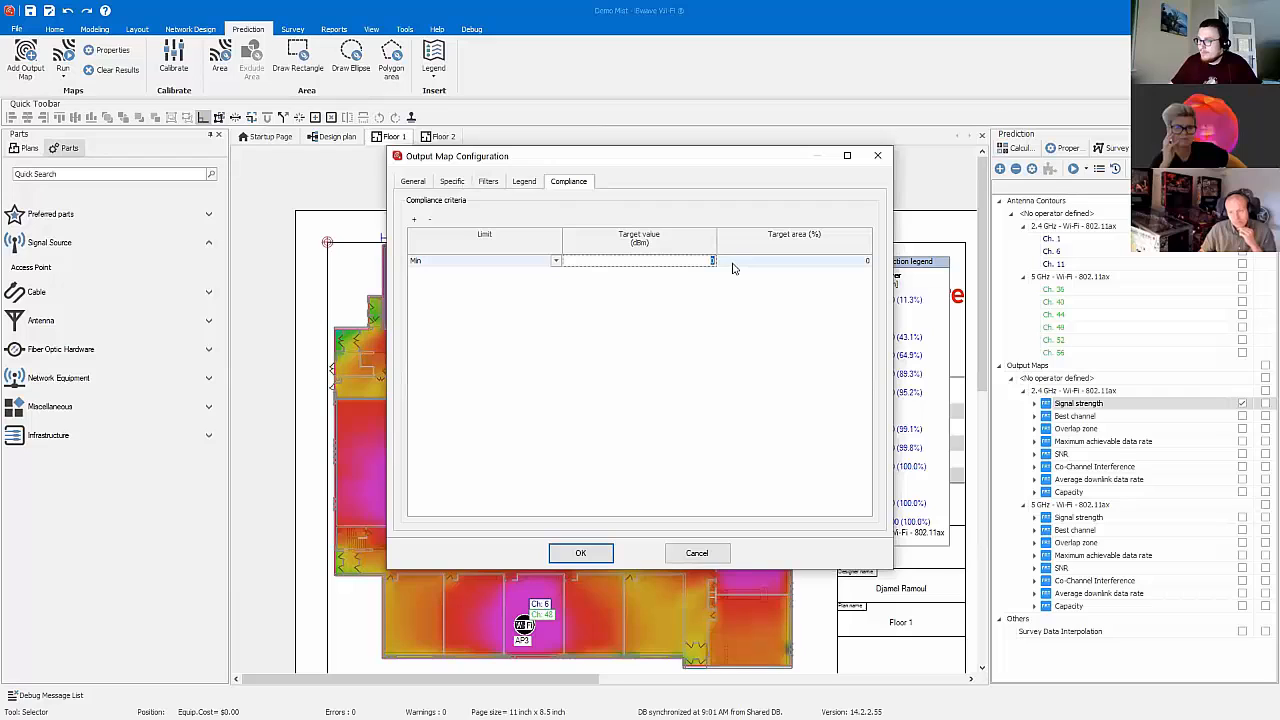
click(817, 259)
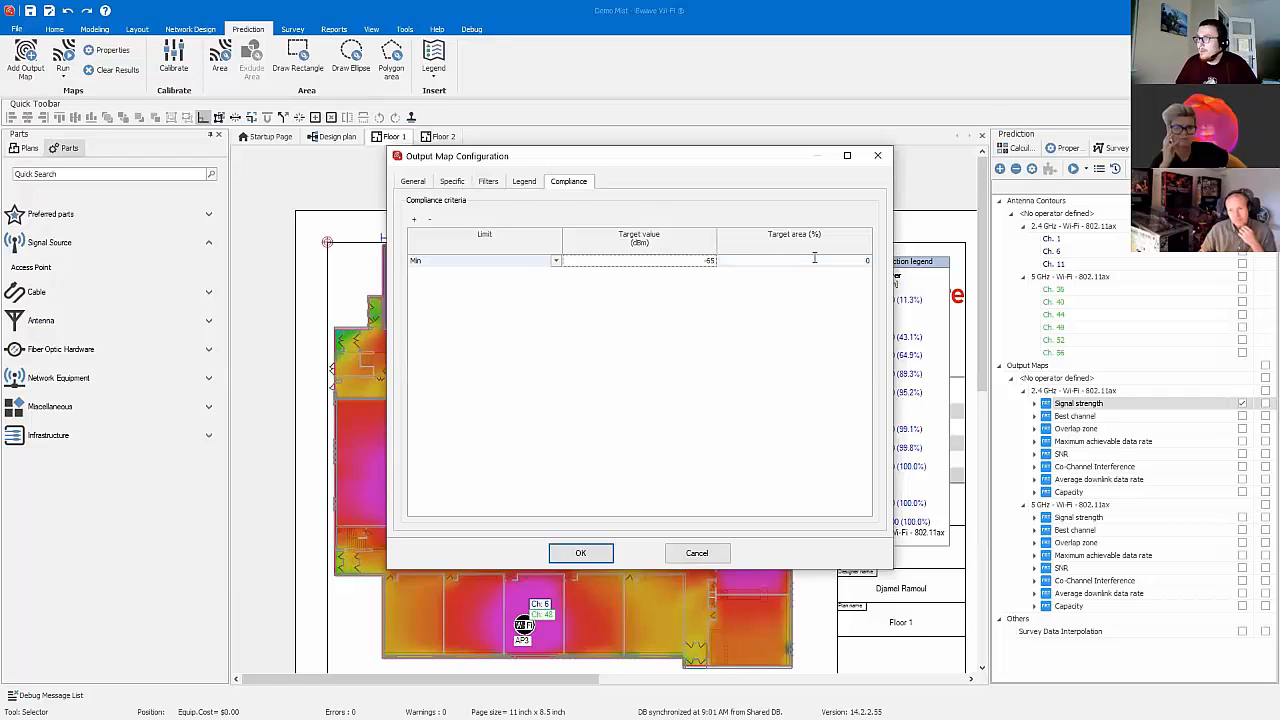
click(580, 553)
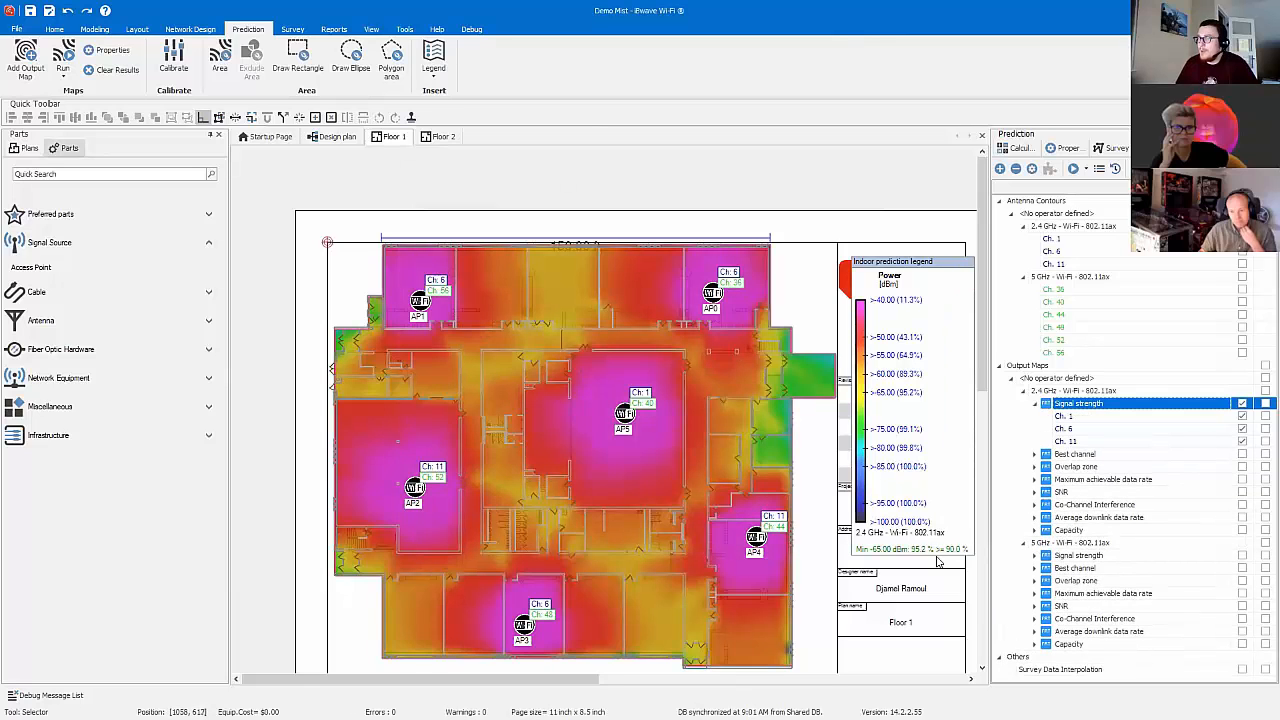
Step: Shift the prediction legend to fit within the title block and review its appearance settings without changing them
click(901, 473)
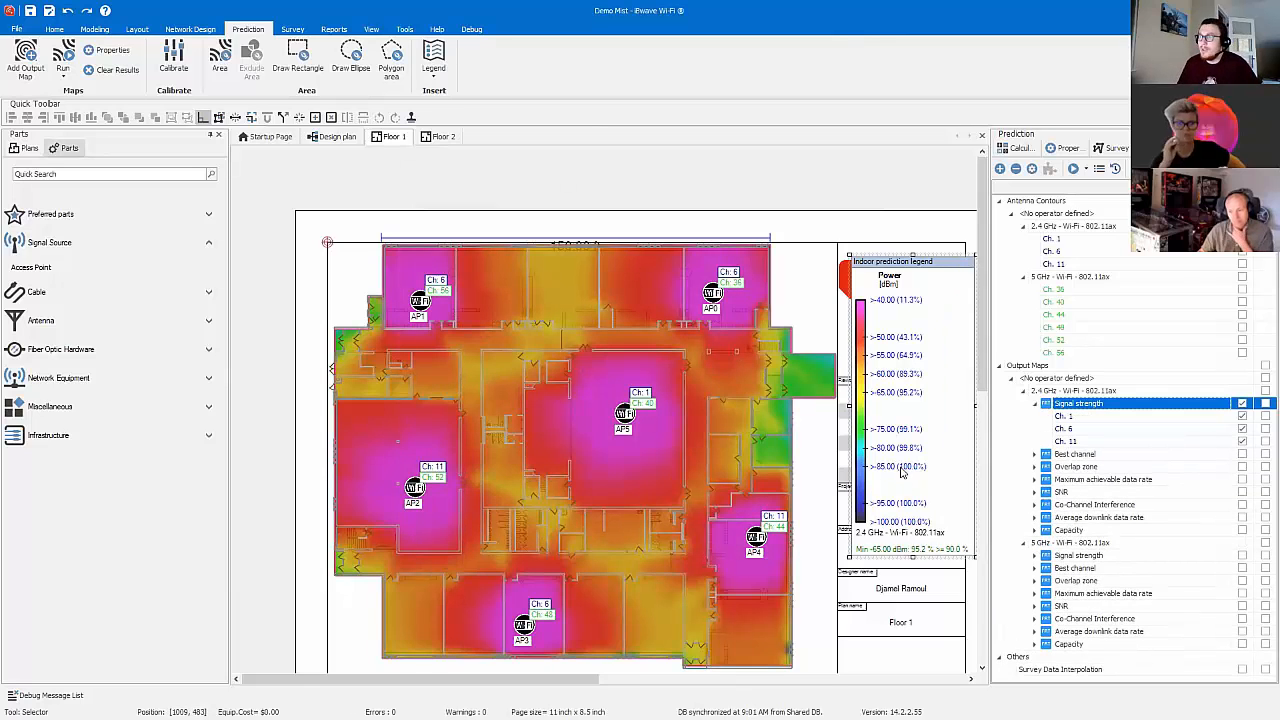
drag(901, 473, 891, 473)
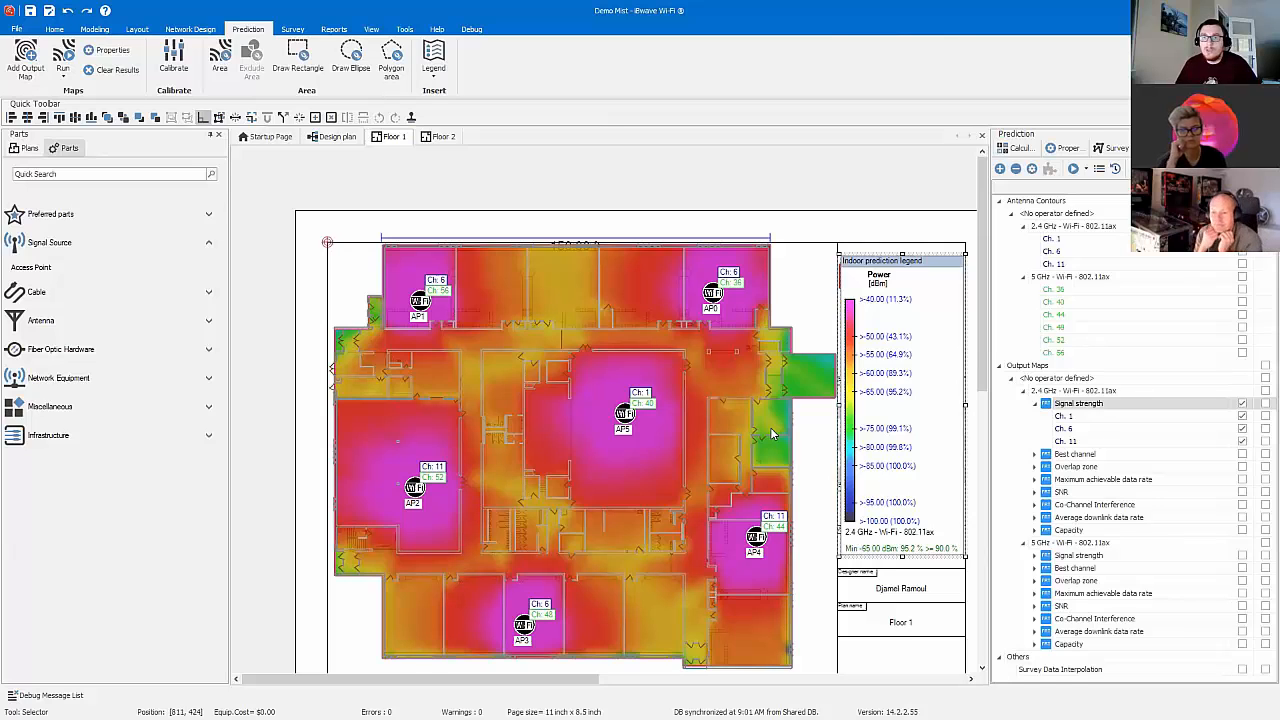
double_click(881, 422)
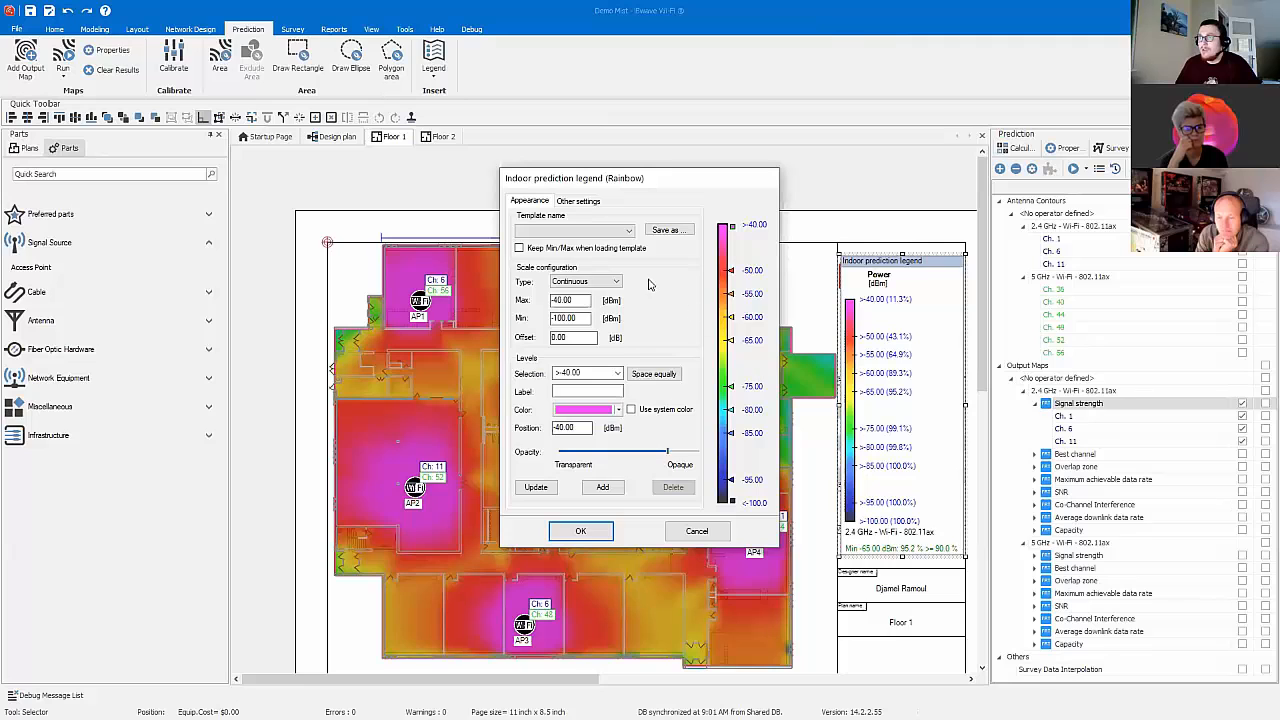
click(617, 230)
click(617, 230)
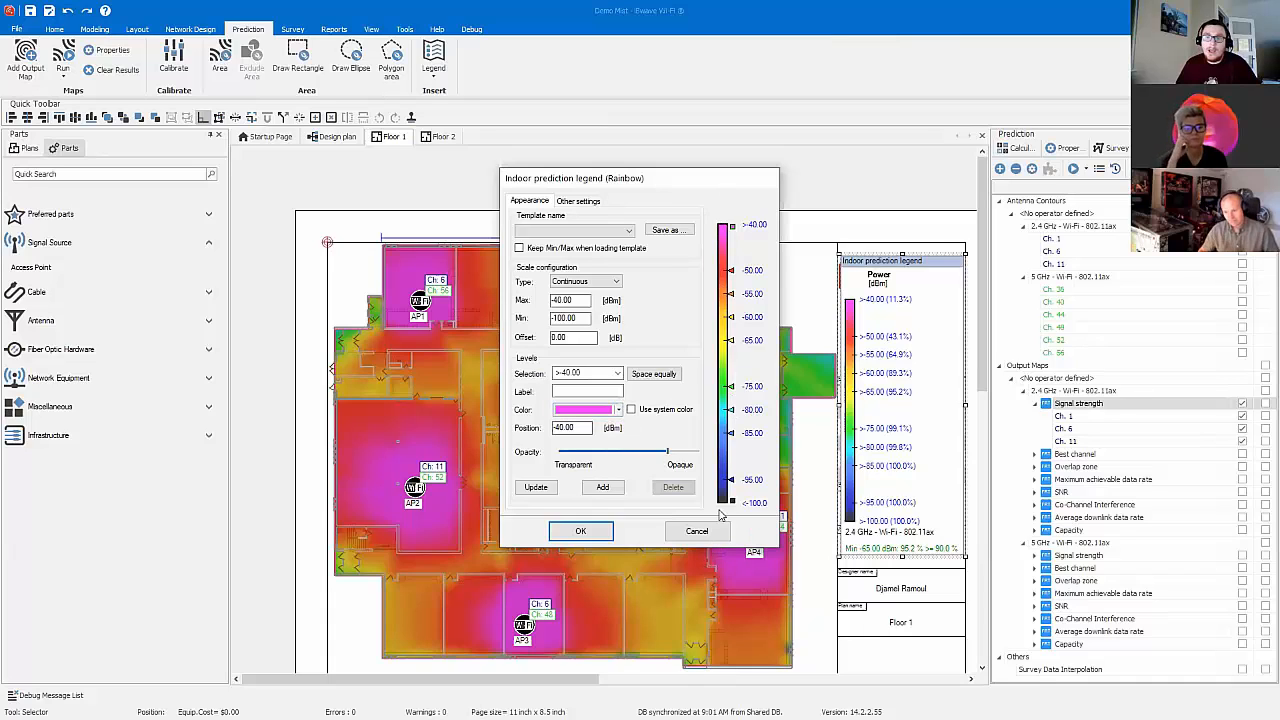
click(697, 530)
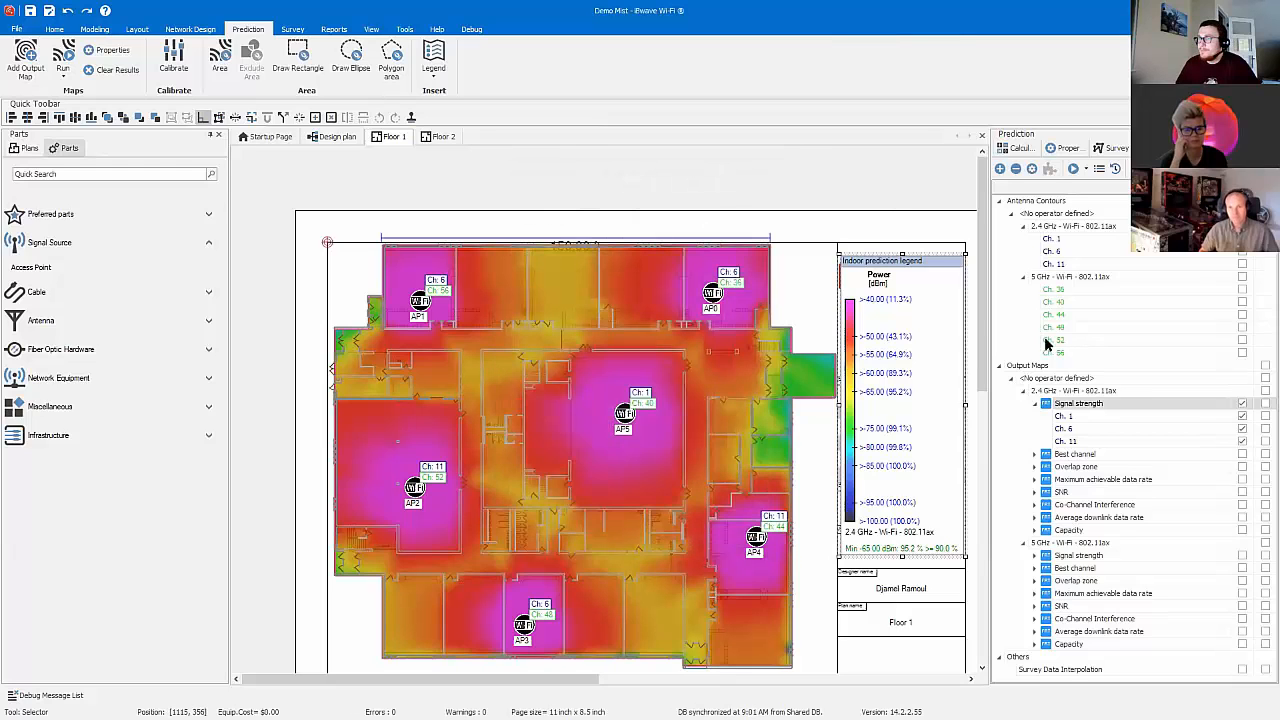
Step: Check the 2.4 GHz signal strength map on Floor 2 and return to Floor 1
click(436, 142)
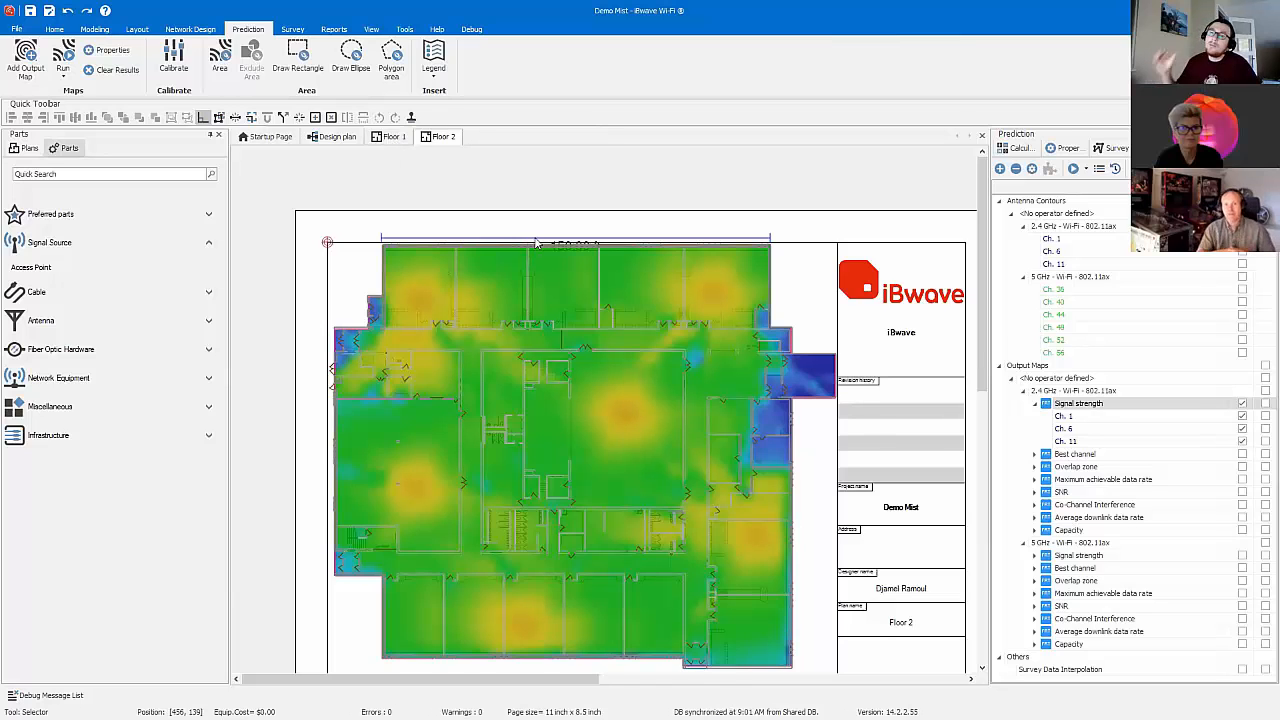
click(393, 141)
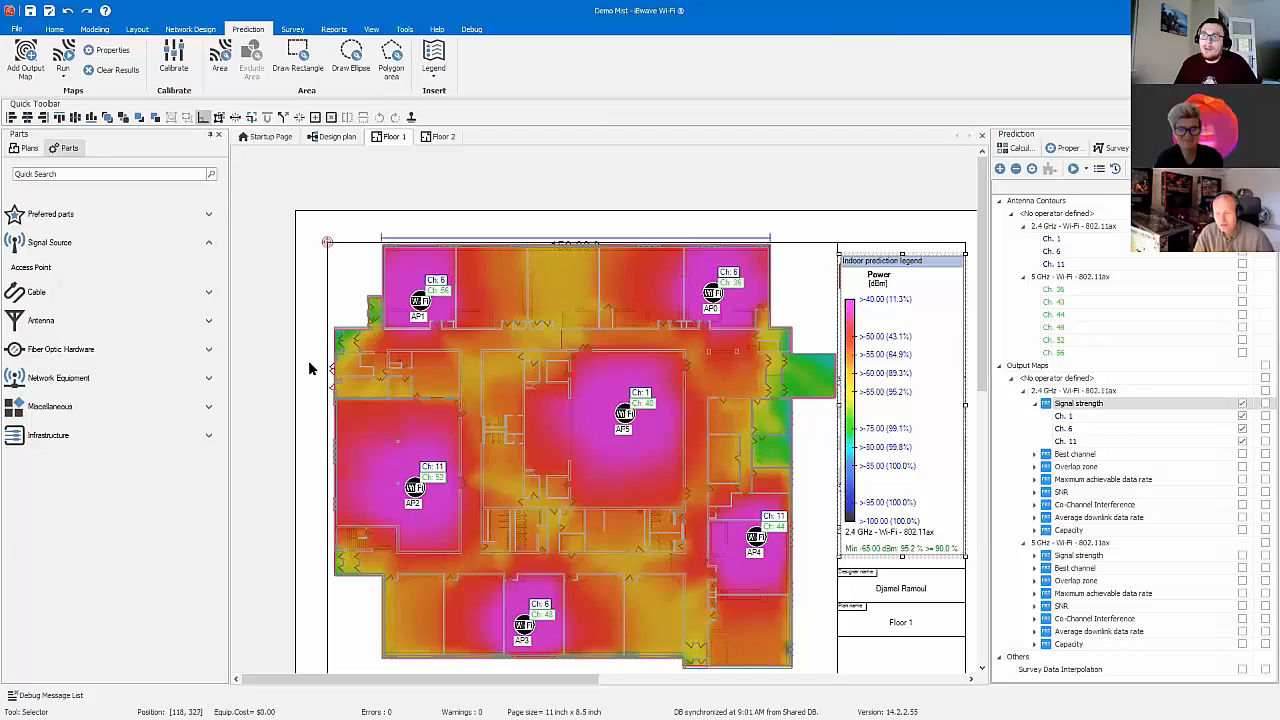
Step: Place a Juniper EX2200-24P-4G network switch in the room directly above AP2's room on Floor 1
click(208, 378)
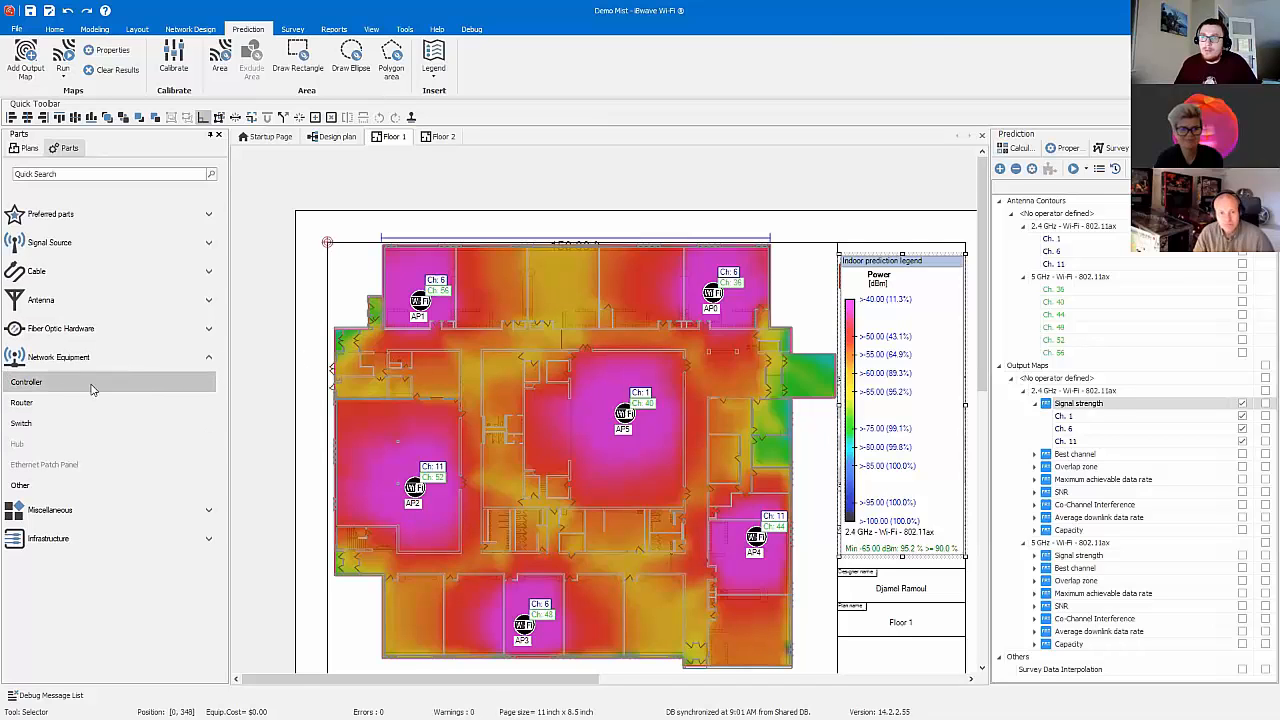
double_click(67, 425)
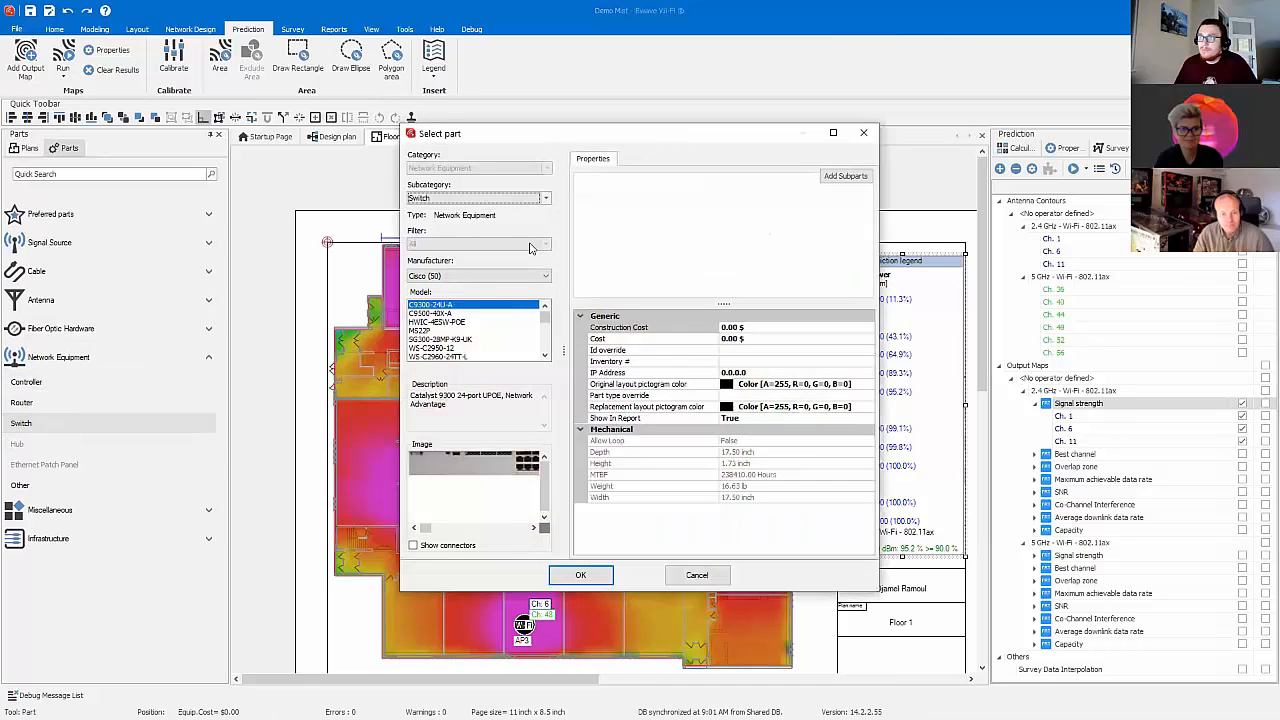
click(502, 279)
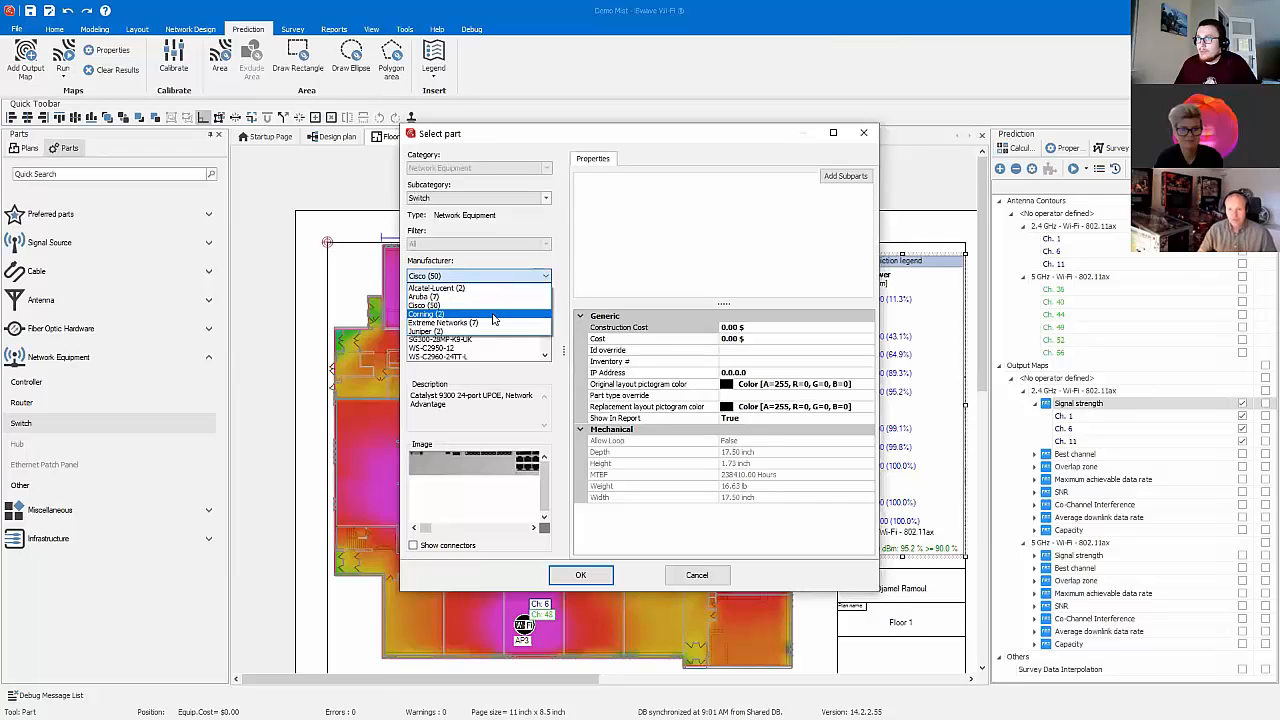
click(491, 331)
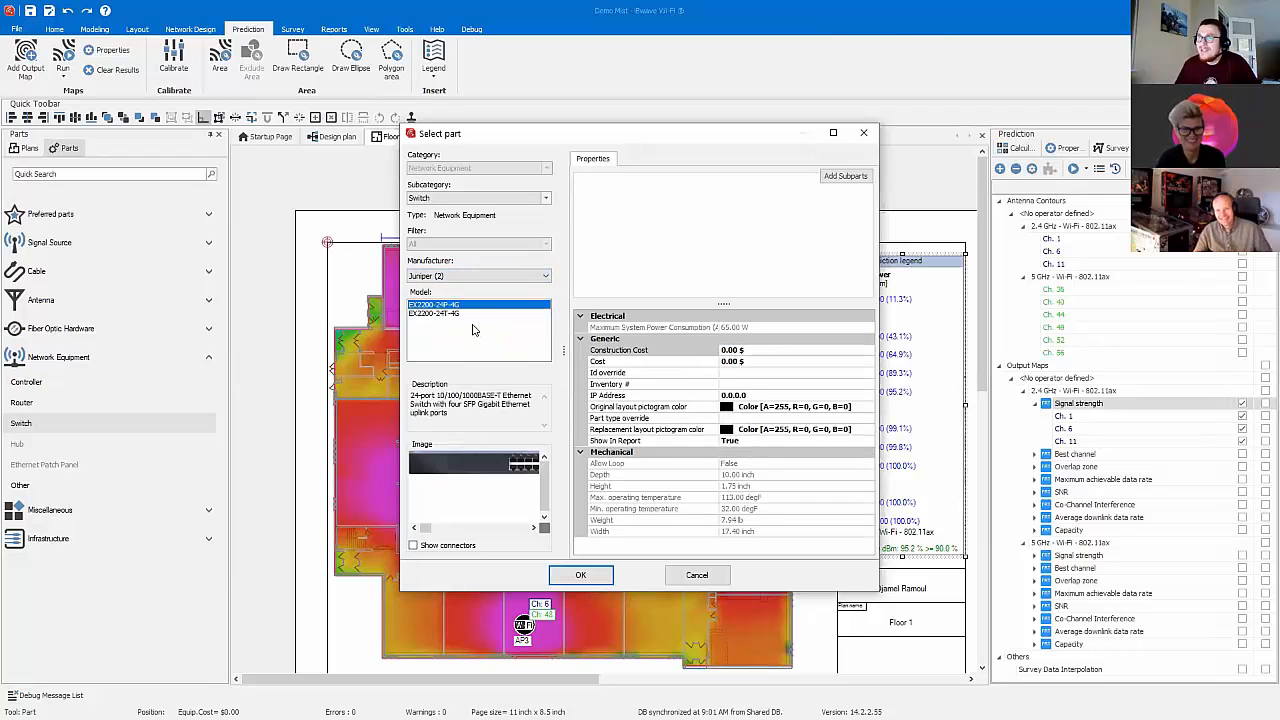
click(580, 575)
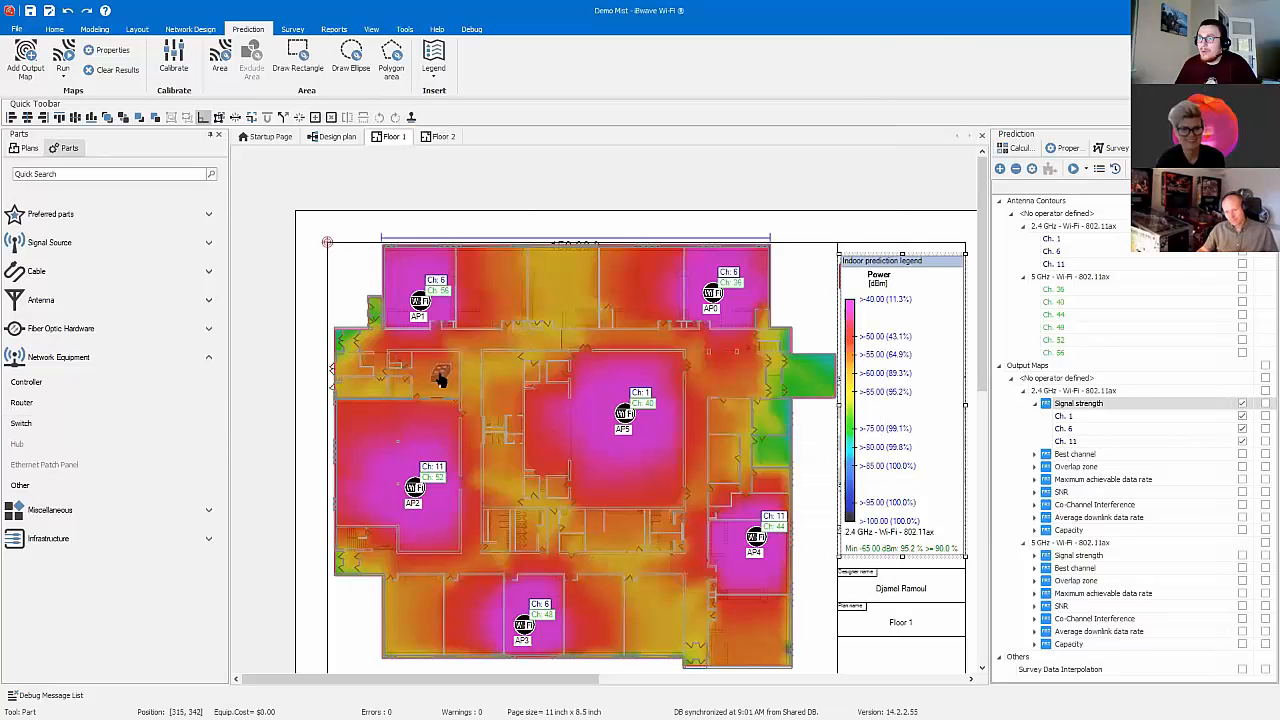
click(440, 378)
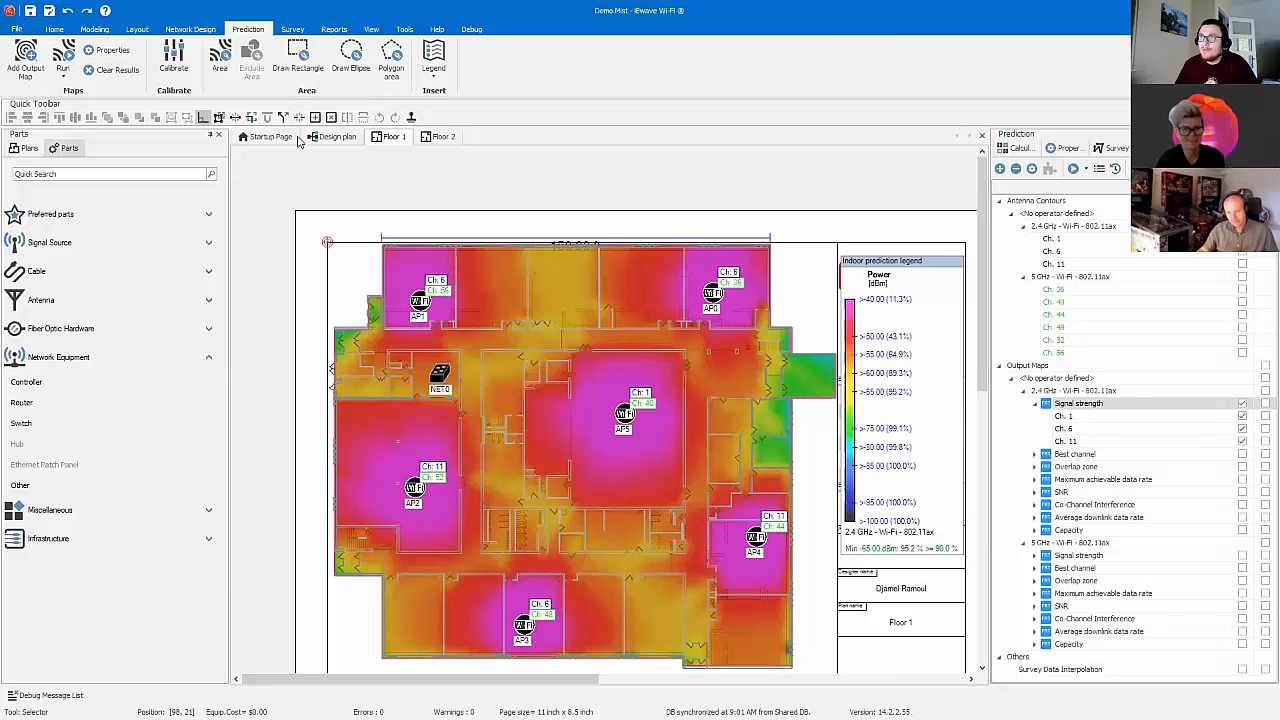
Step: Draw a cable route about 186 feet long through the corridor below AP1 and AP0, turning down the corridor towards AP4
click(192, 28)
click(640, 72)
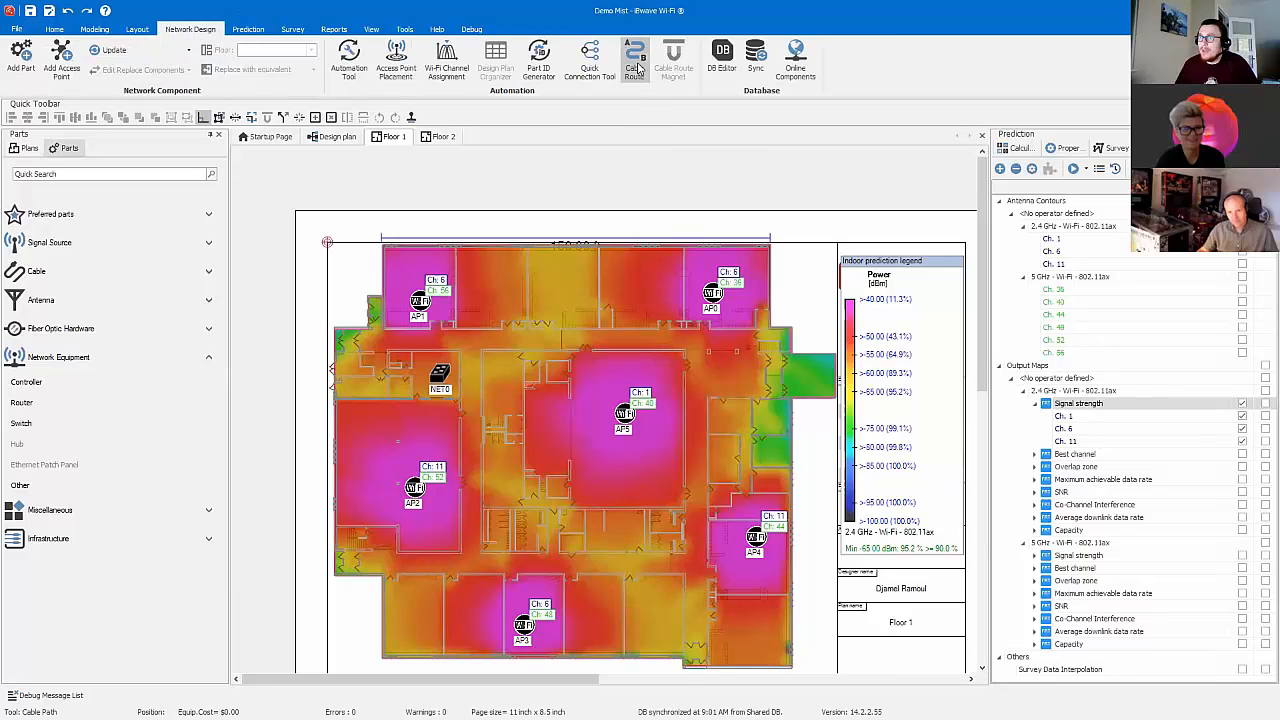
click(433, 340)
click(697, 340)
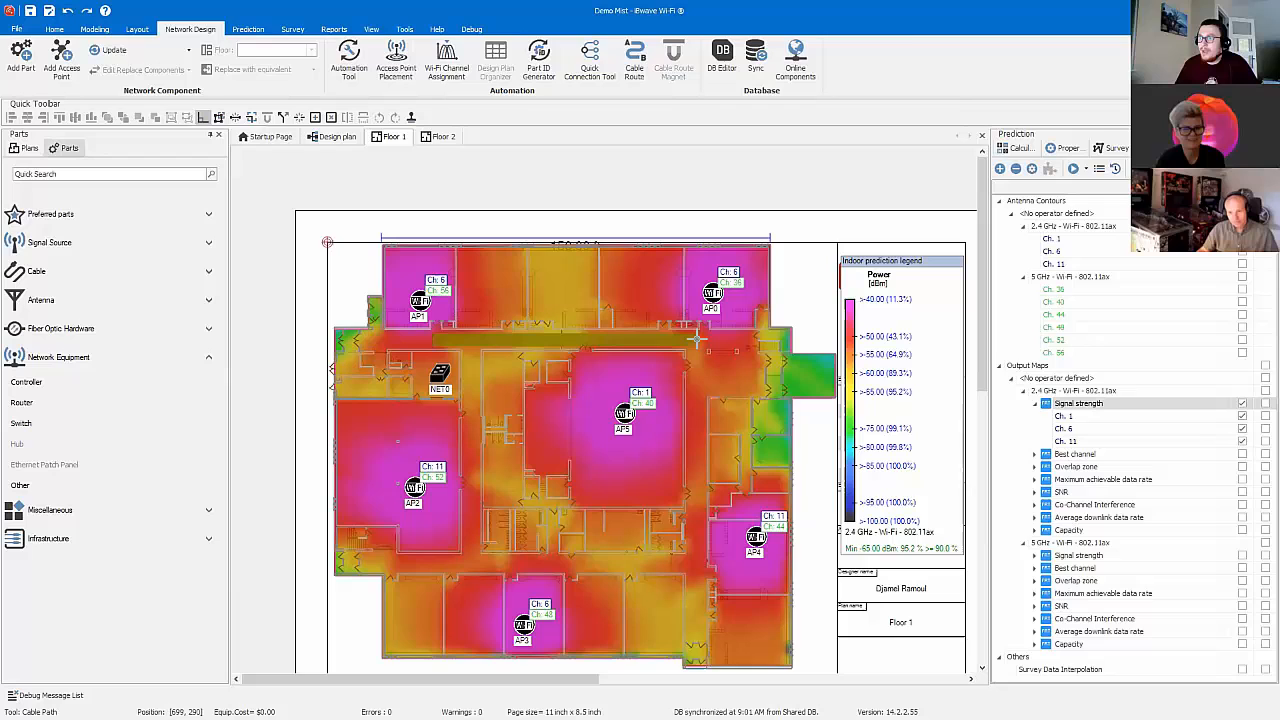
right_click(697, 556)
click(730, 386)
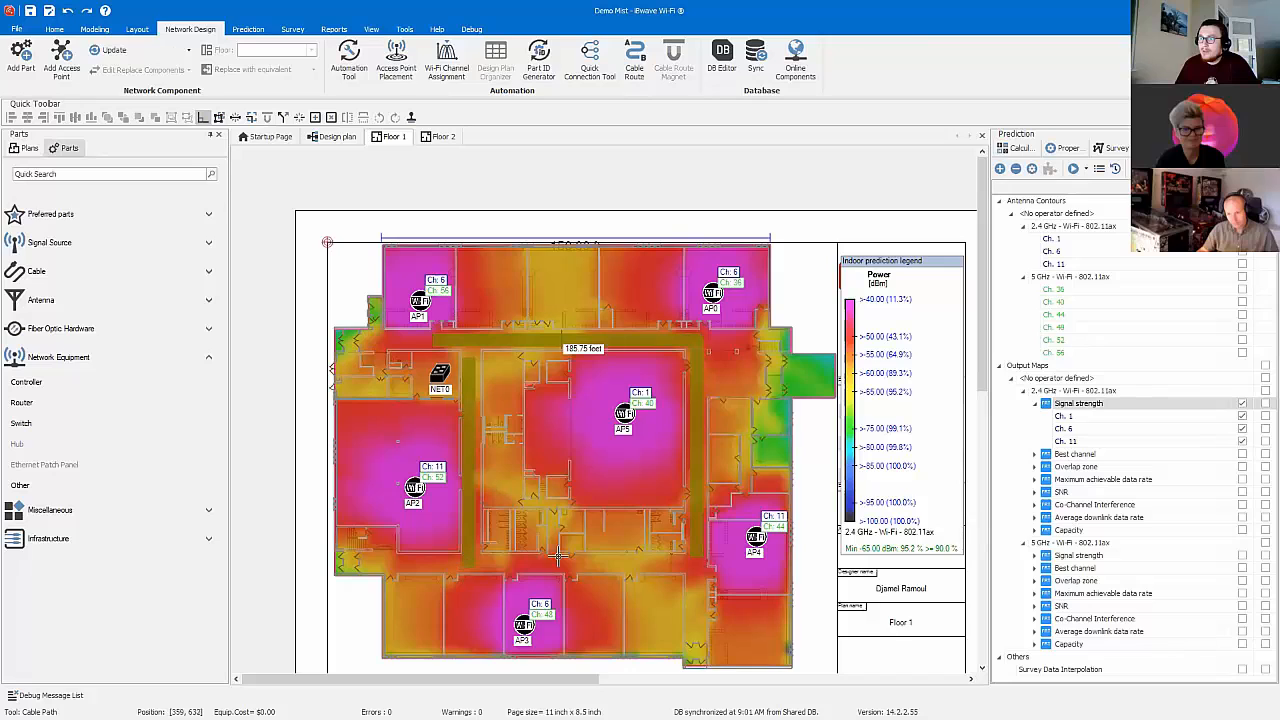
Step: Finish the second cable route, about 157 feet long, past AP2 and along the corridor above AP3, and review the first route's properties unchanged
right_click(665, 562)
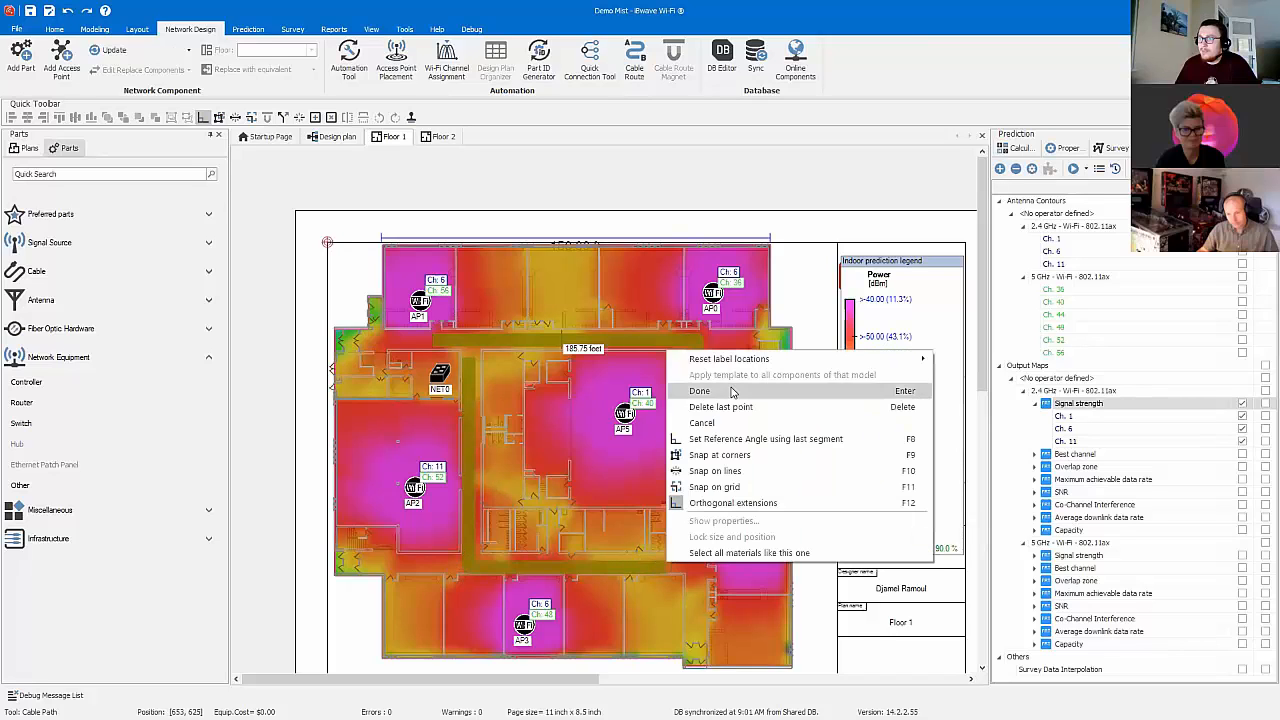
click(713, 386)
double_click(696, 386)
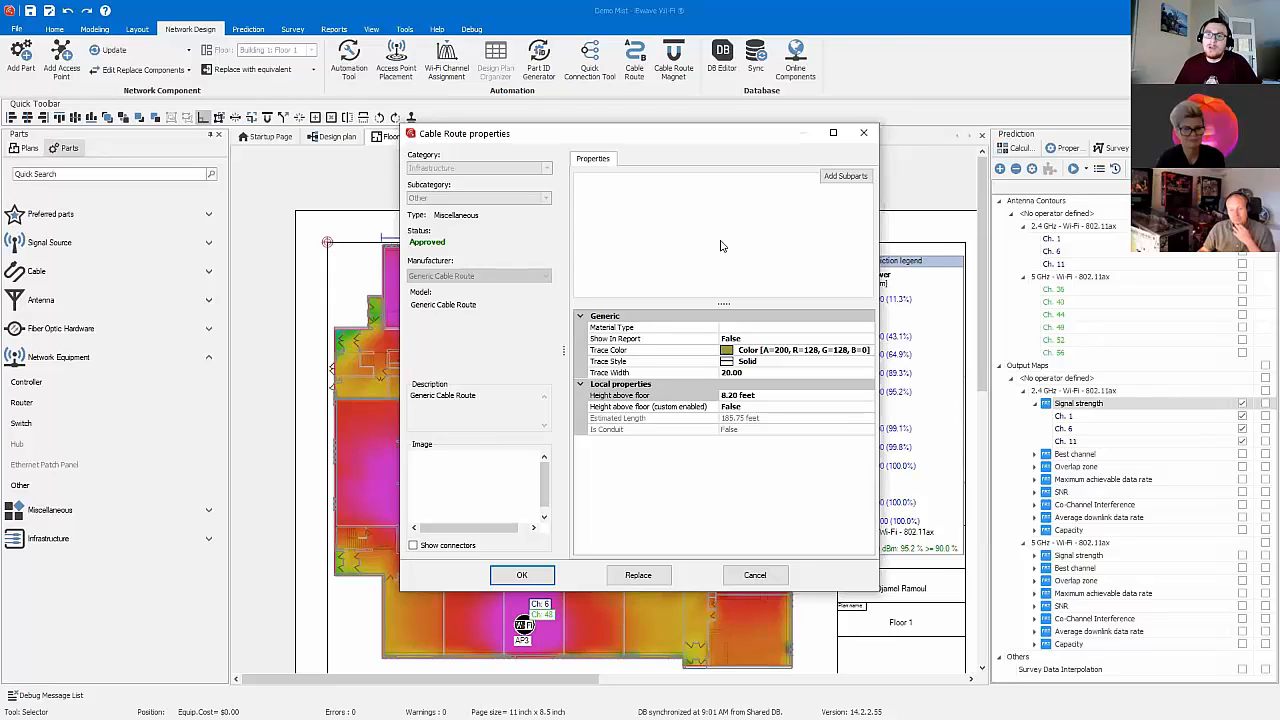
click(762, 575)
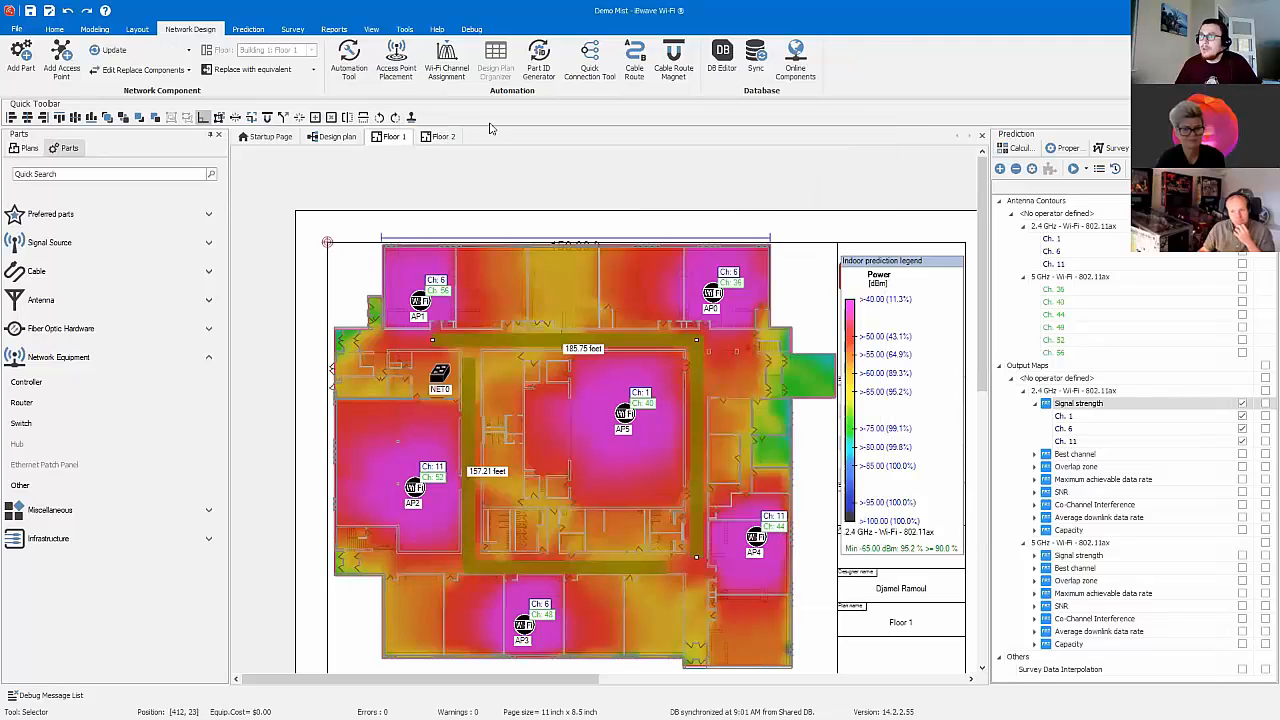
Step: Use the Quick Connection Tool to connect the network switch as source to AP1 and AP0 with Generic CAT-6 twisted-pair cable
click(604, 67)
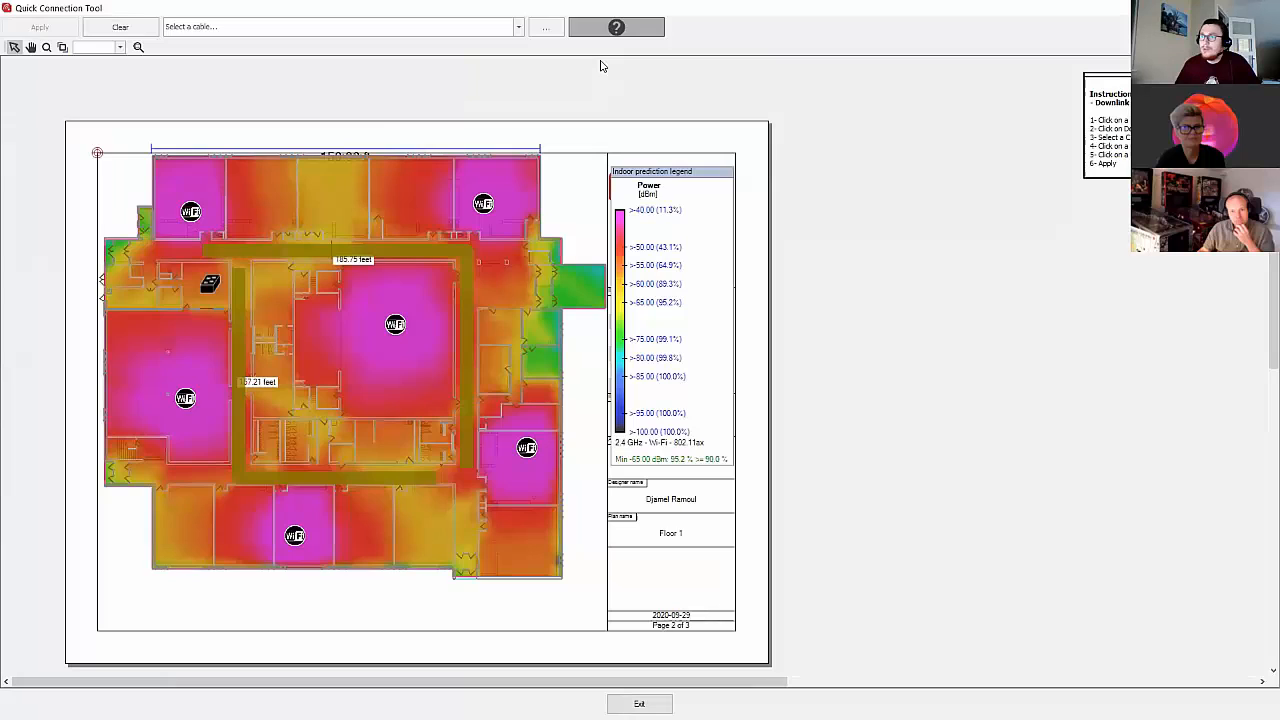
click(212, 285)
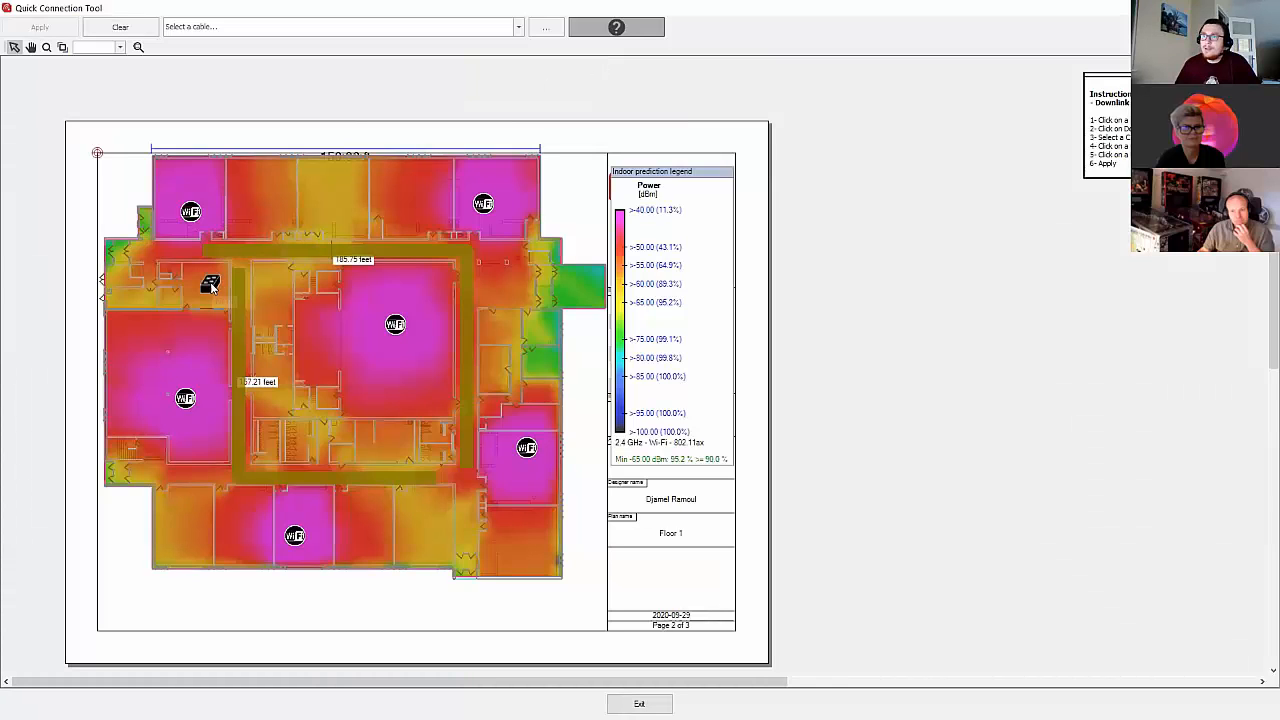
drag(152, 159, 549, 232)
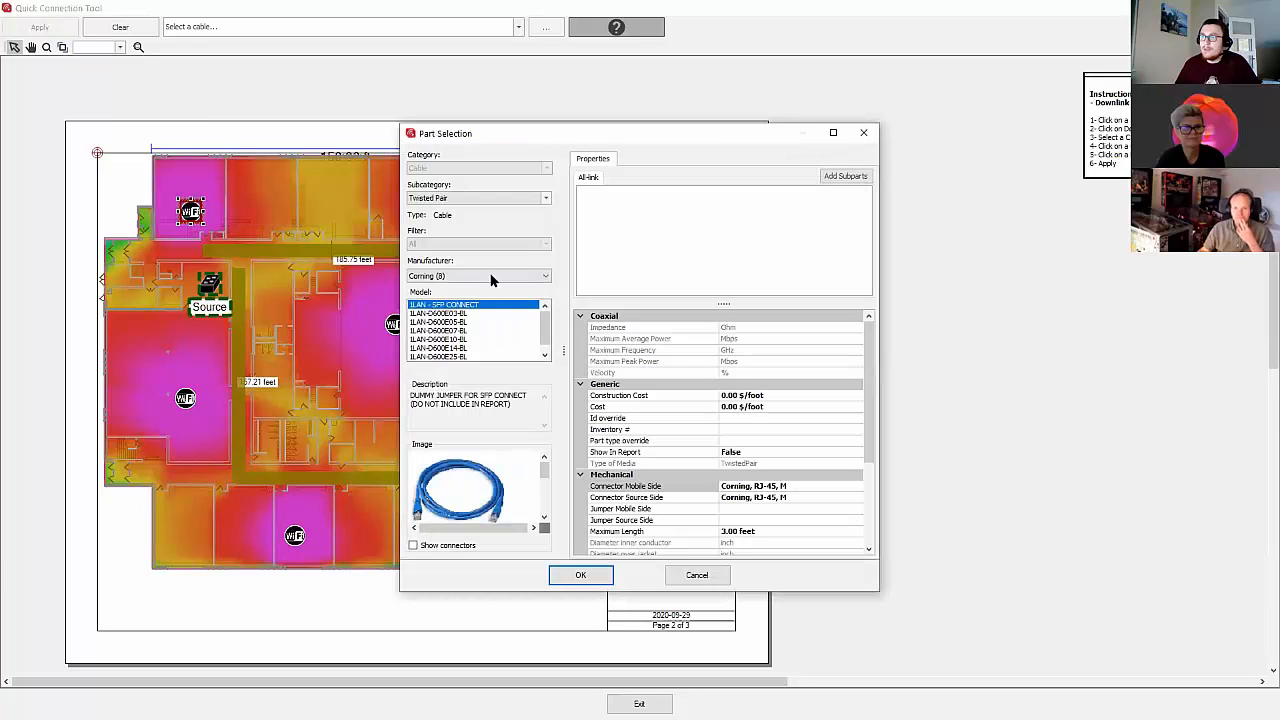
click(491, 276)
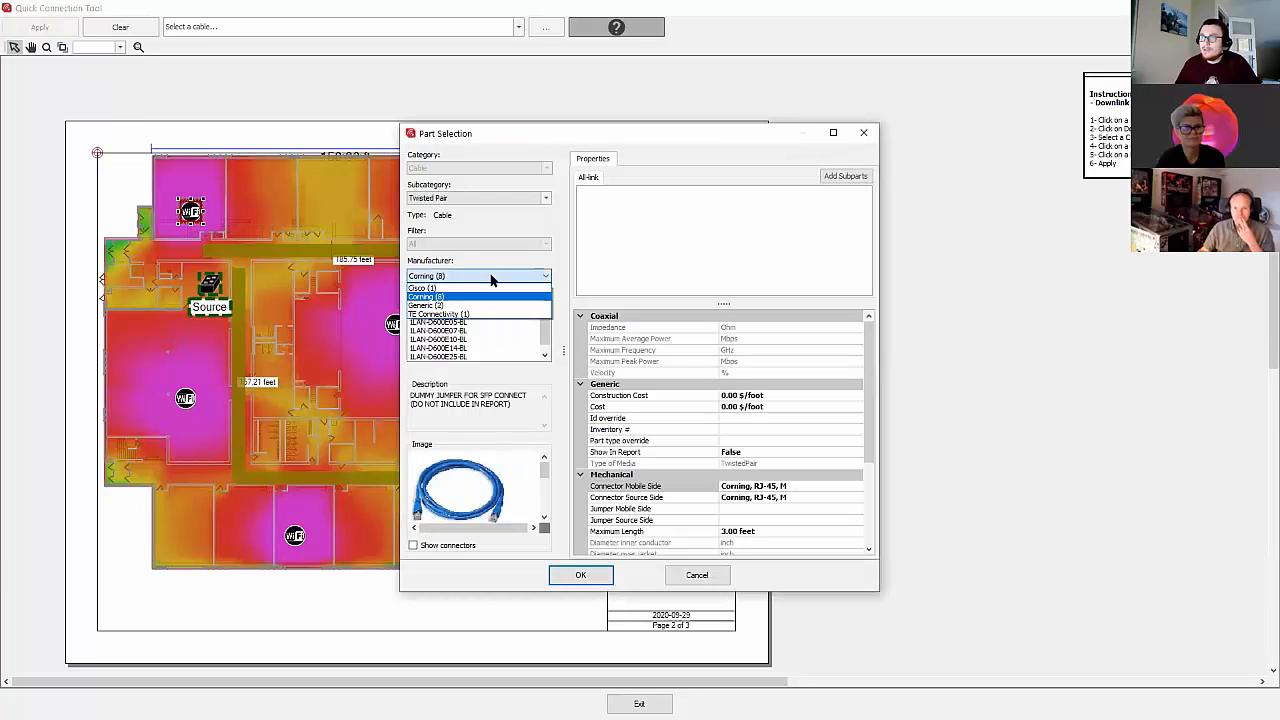
click(460, 305)
click(430, 314)
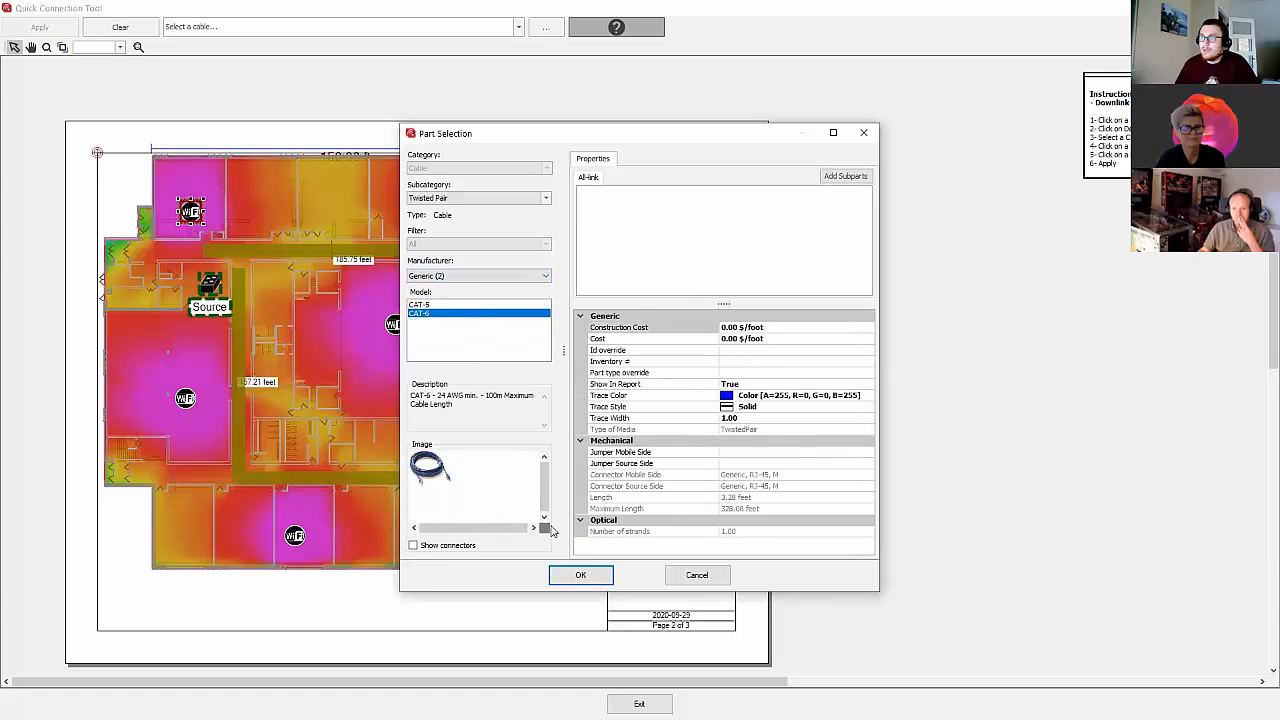
click(578, 577)
Step: Add AP5 and AP4 to the connections, assign the cable route below AP1 and AP0, and apply the cabling
click(395, 324)
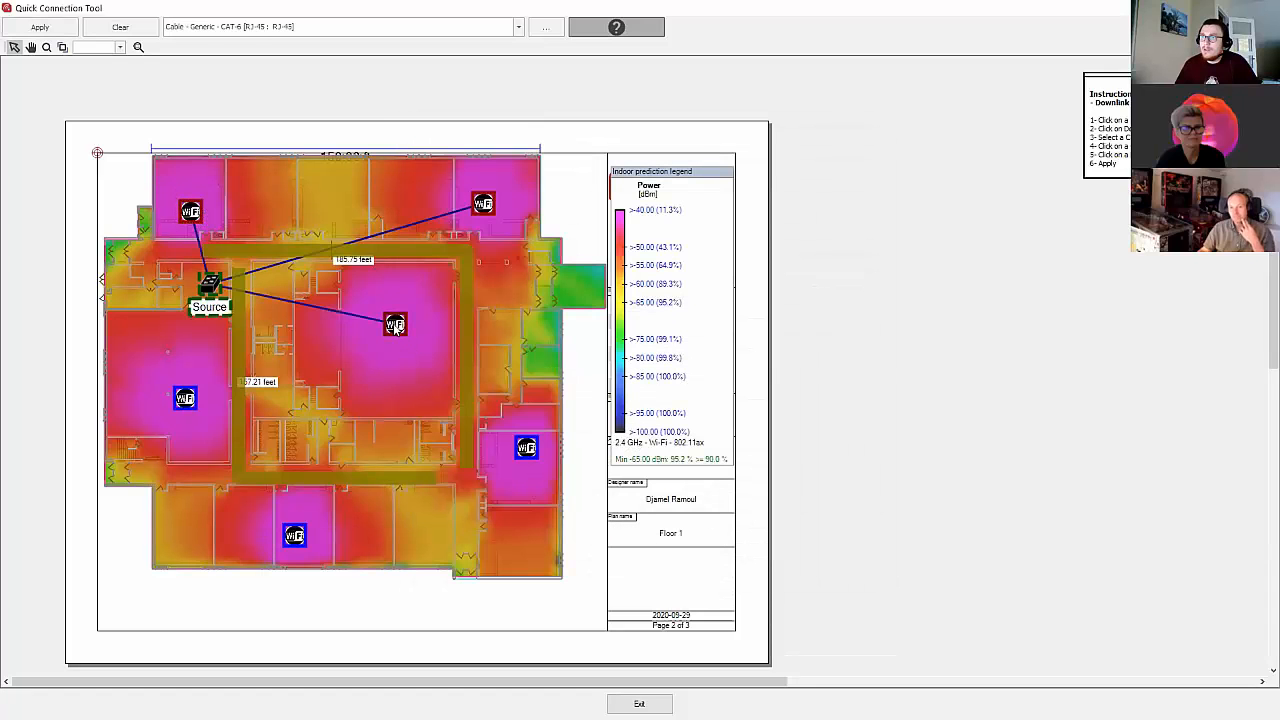
click(527, 447)
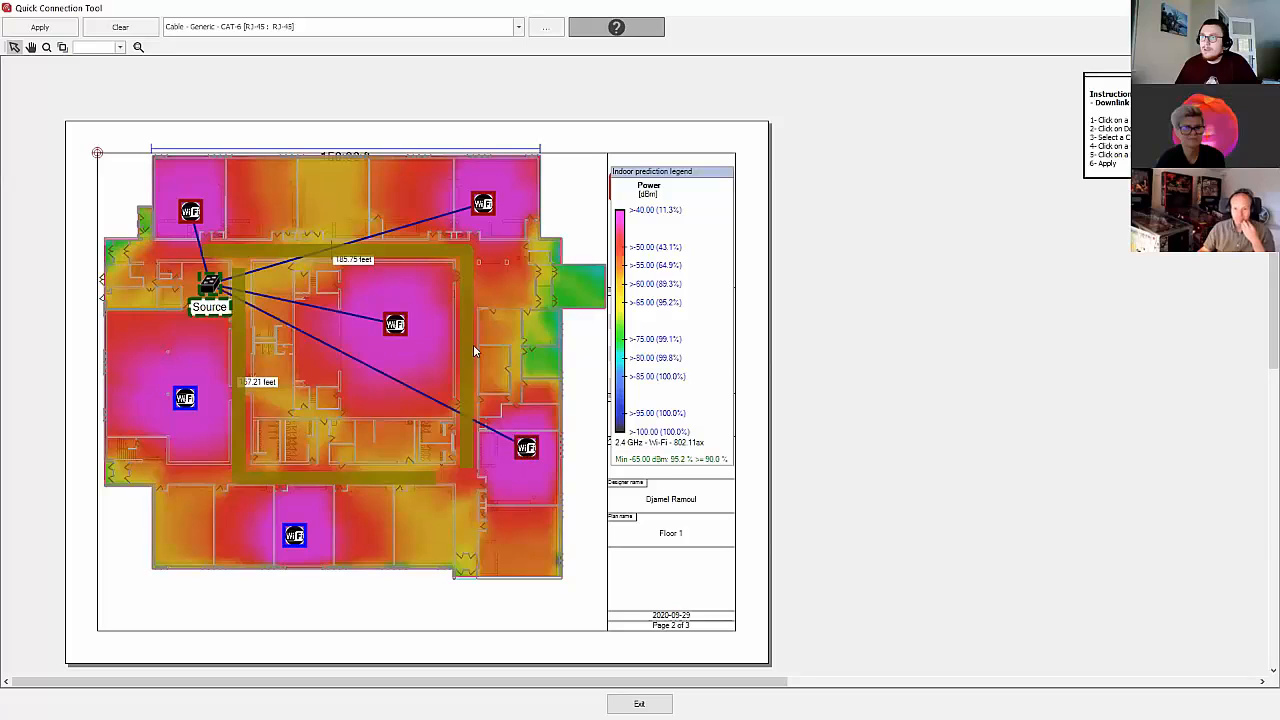
click(406, 252)
click(40, 30)
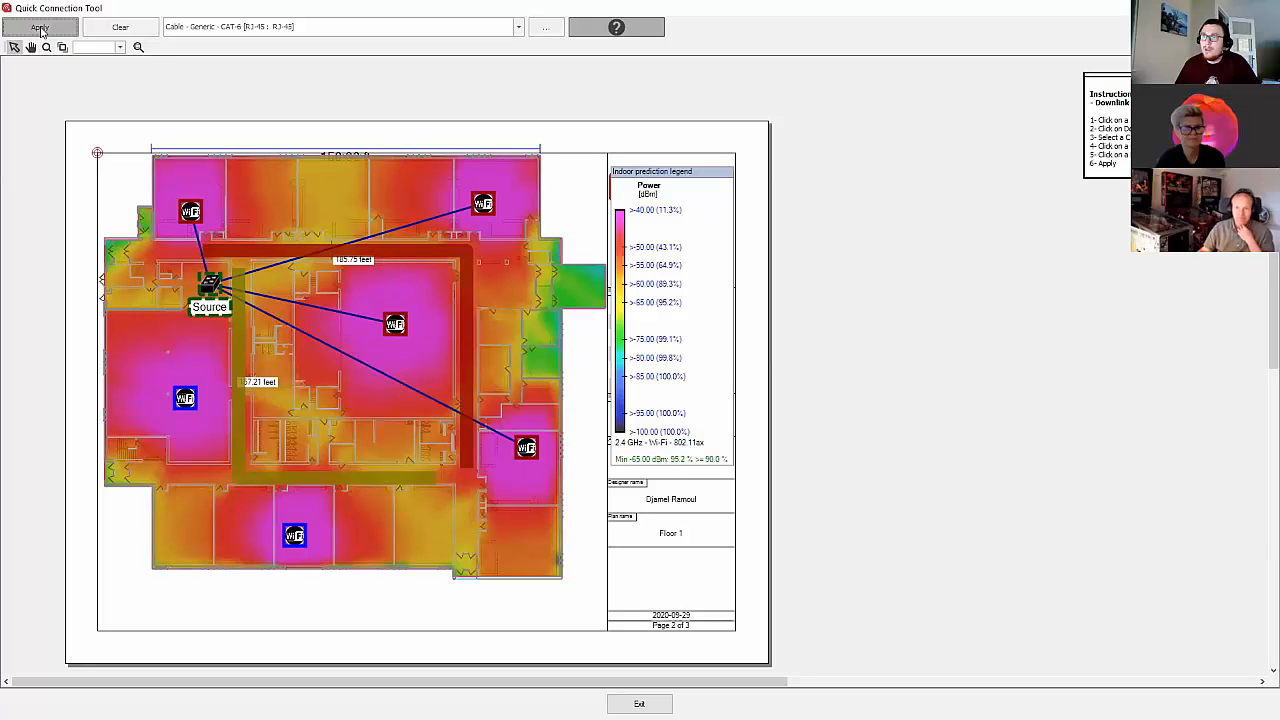
Step: Connect the switch to AP2 and AP3 with CAT-6 cable along the second cable route, apply it and leave the Quick Connection Tool
click(211, 284)
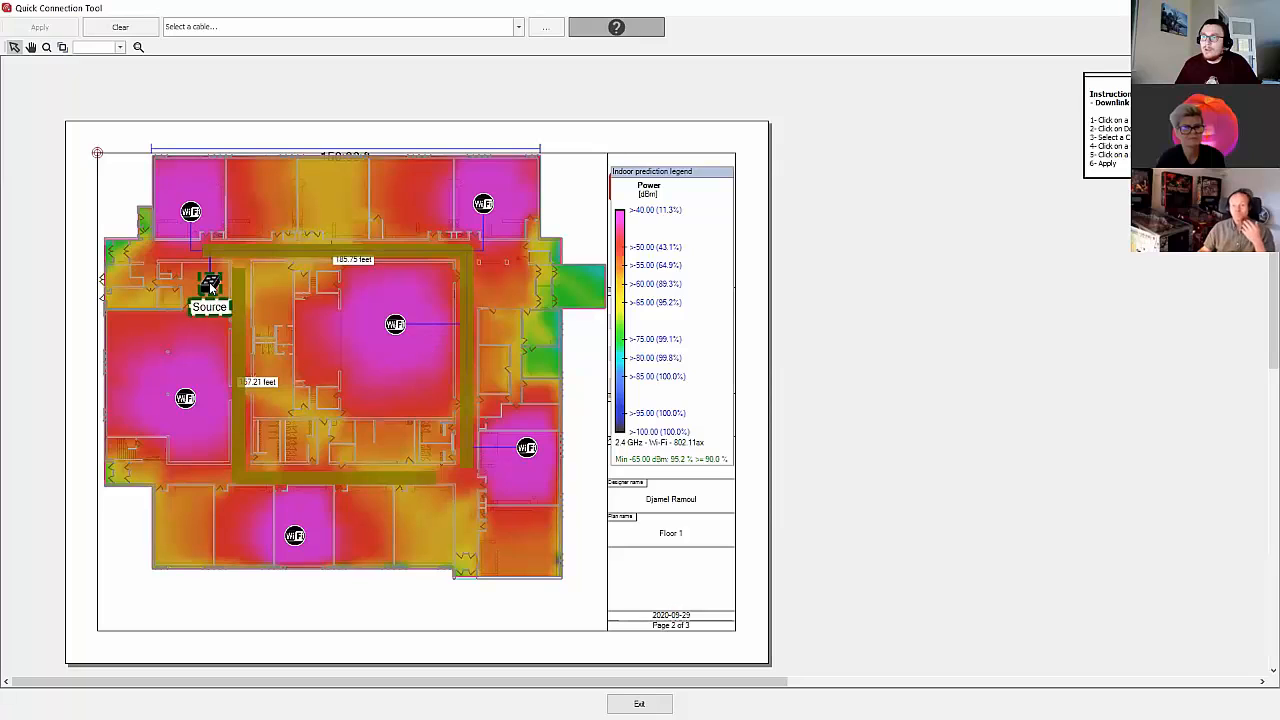
click(192, 405)
click(299, 534)
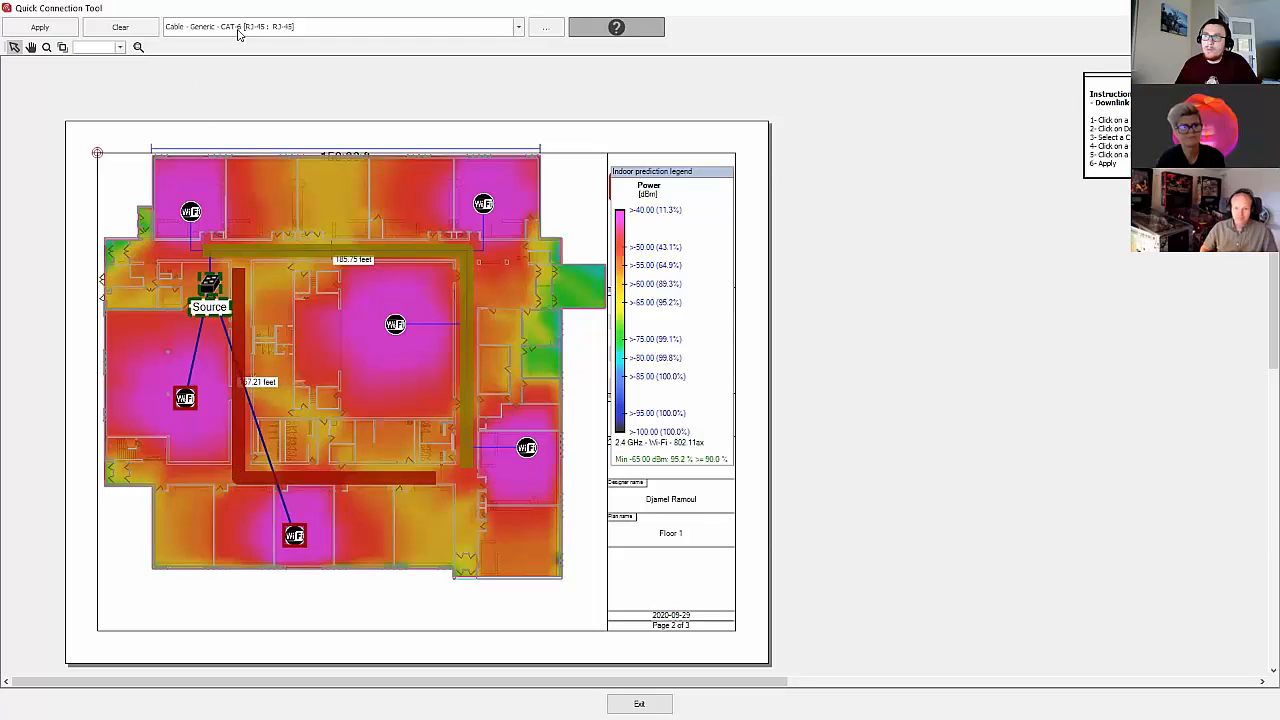
click(64, 32)
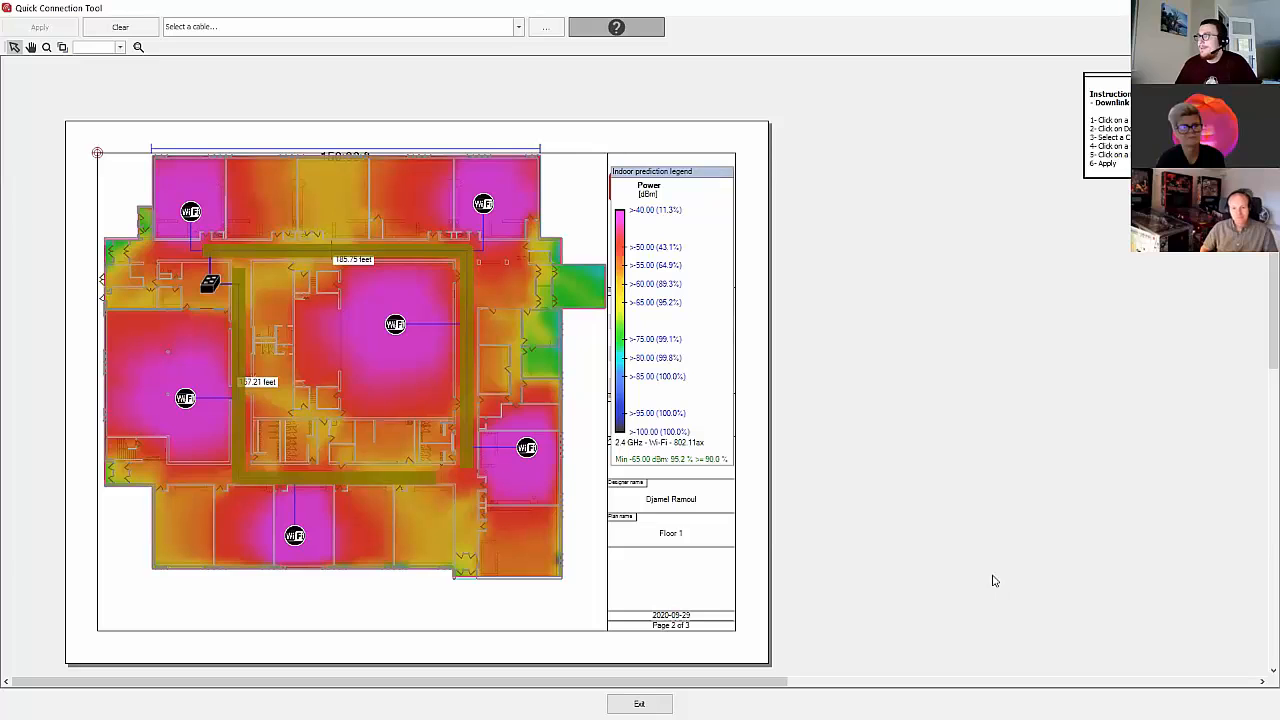
click(639, 703)
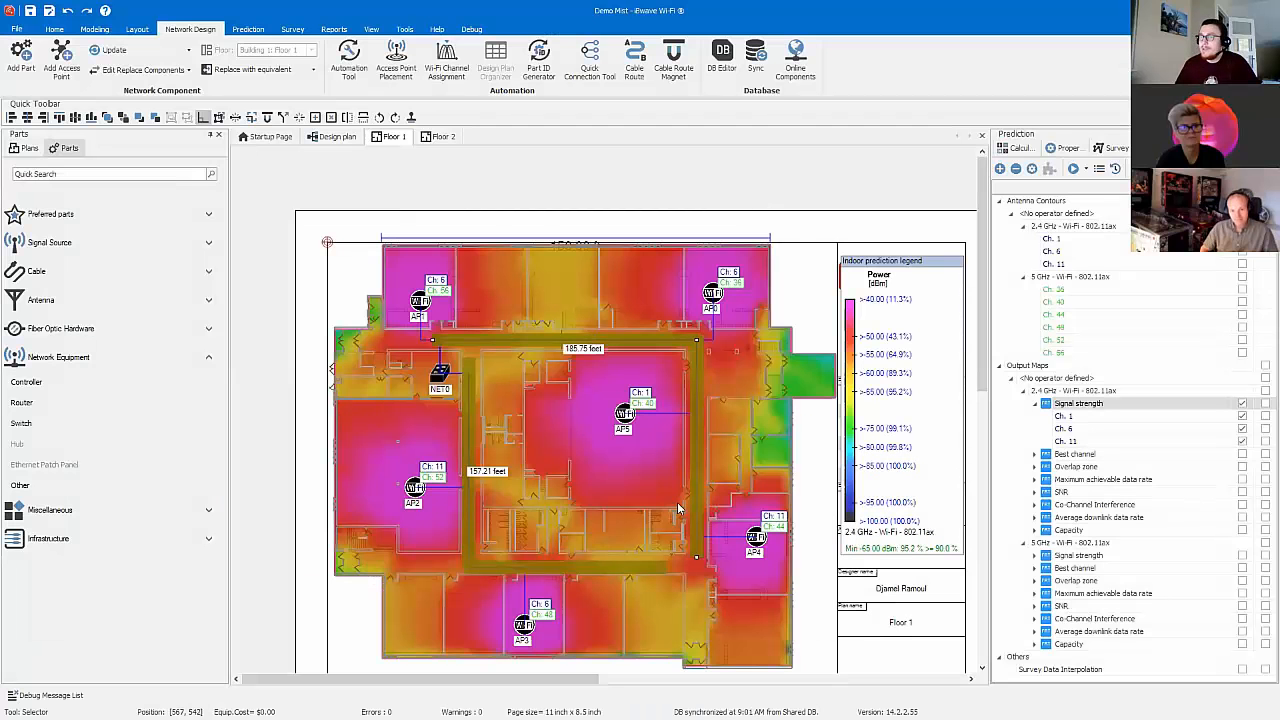
Step: Open the 3D view of the whole building and turn off its wireframe layer
click(94, 28)
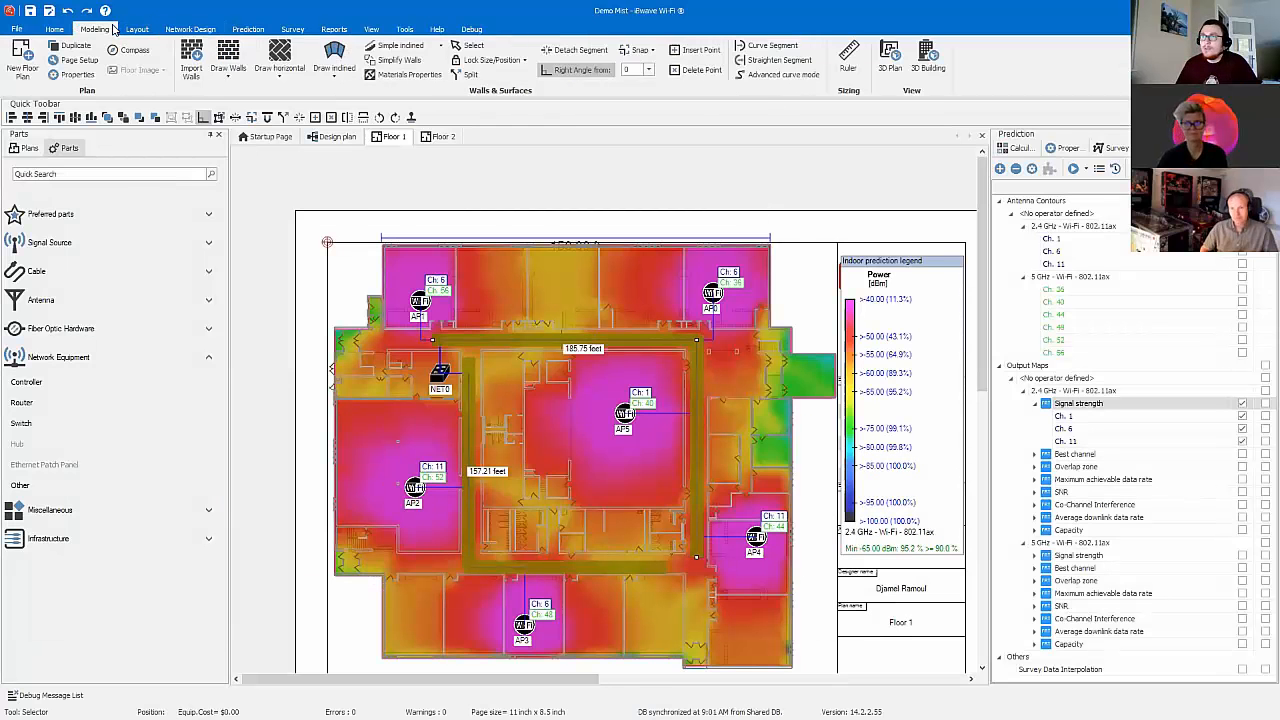
click(924, 64)
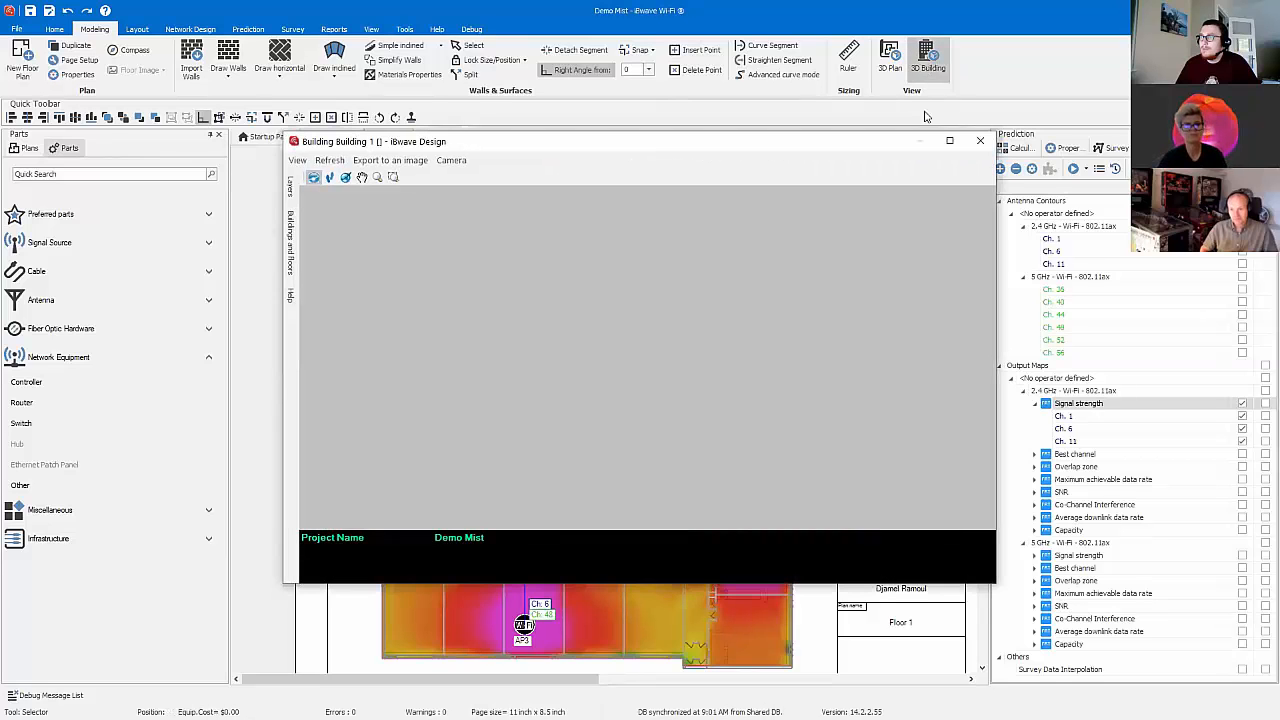
click(949, 140)
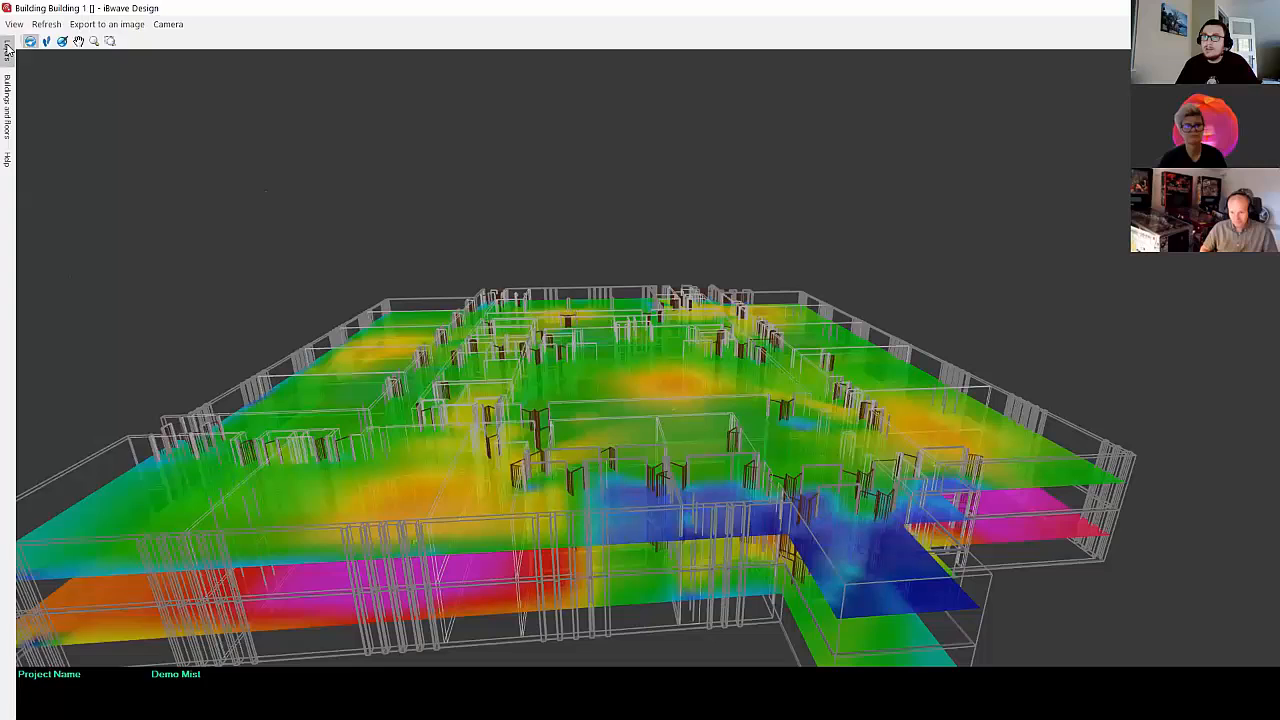
mouse_move(8, 51)
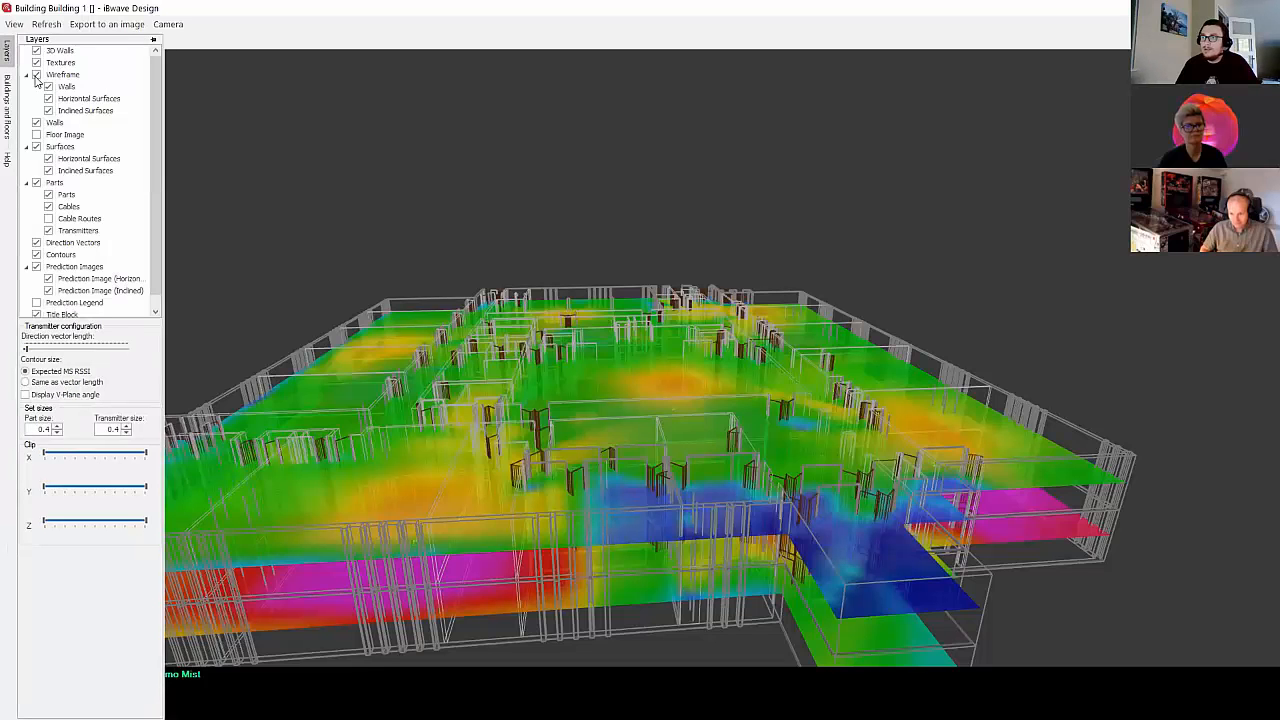
drag(420, 460, 614, 466)
Step: Hide Floor 2 in the 3D building view so that only Floor 1 is displayed
mouse_move(9, 55)
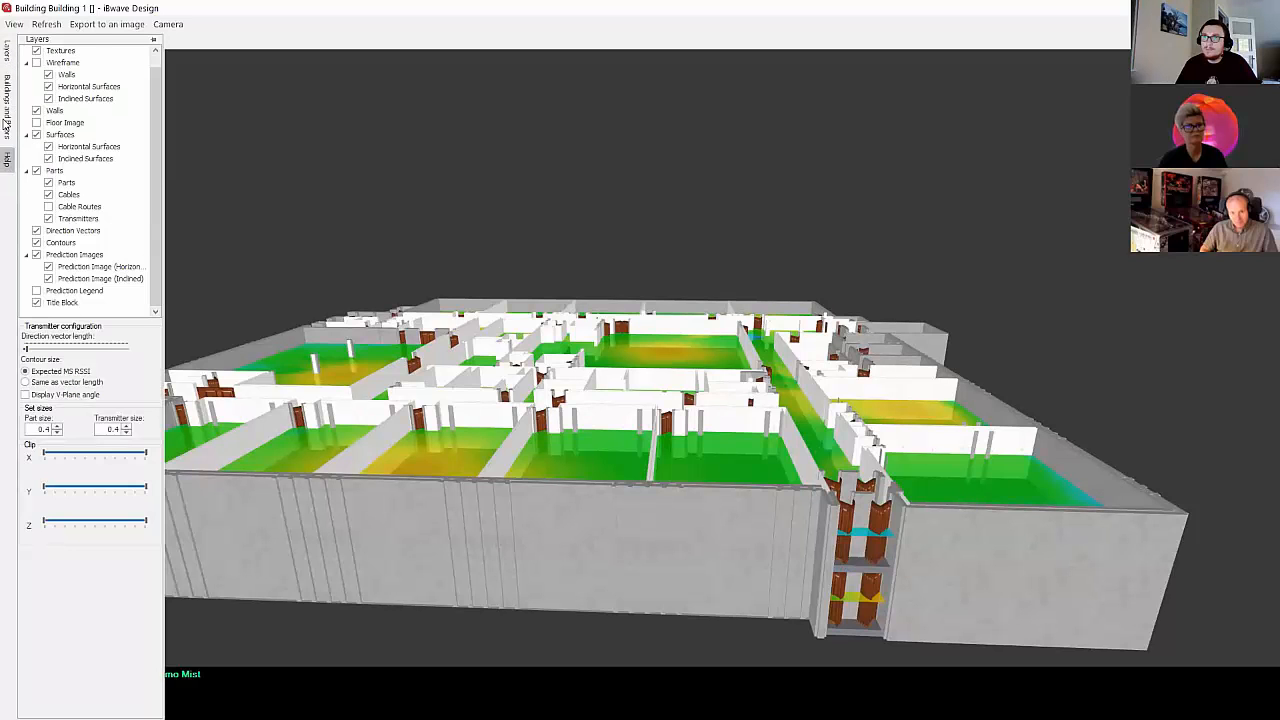
mouse_move(8, 100)
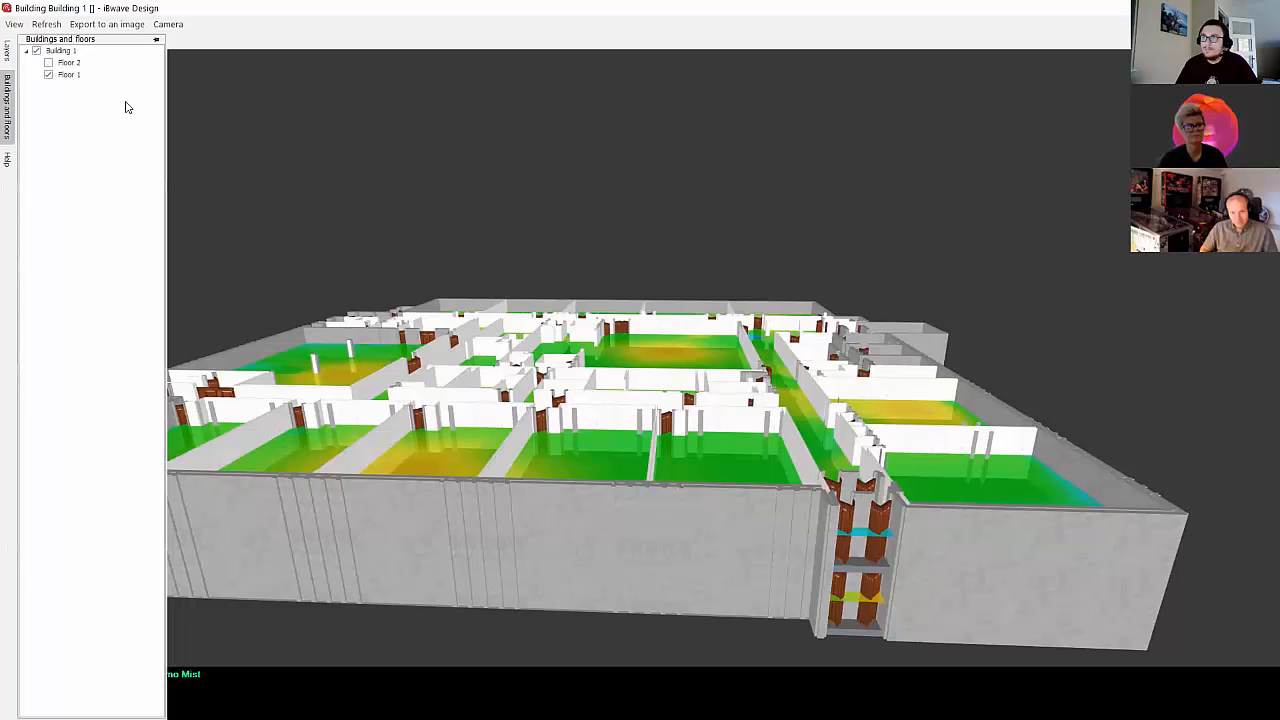
drag(721, 494, 715, 559)
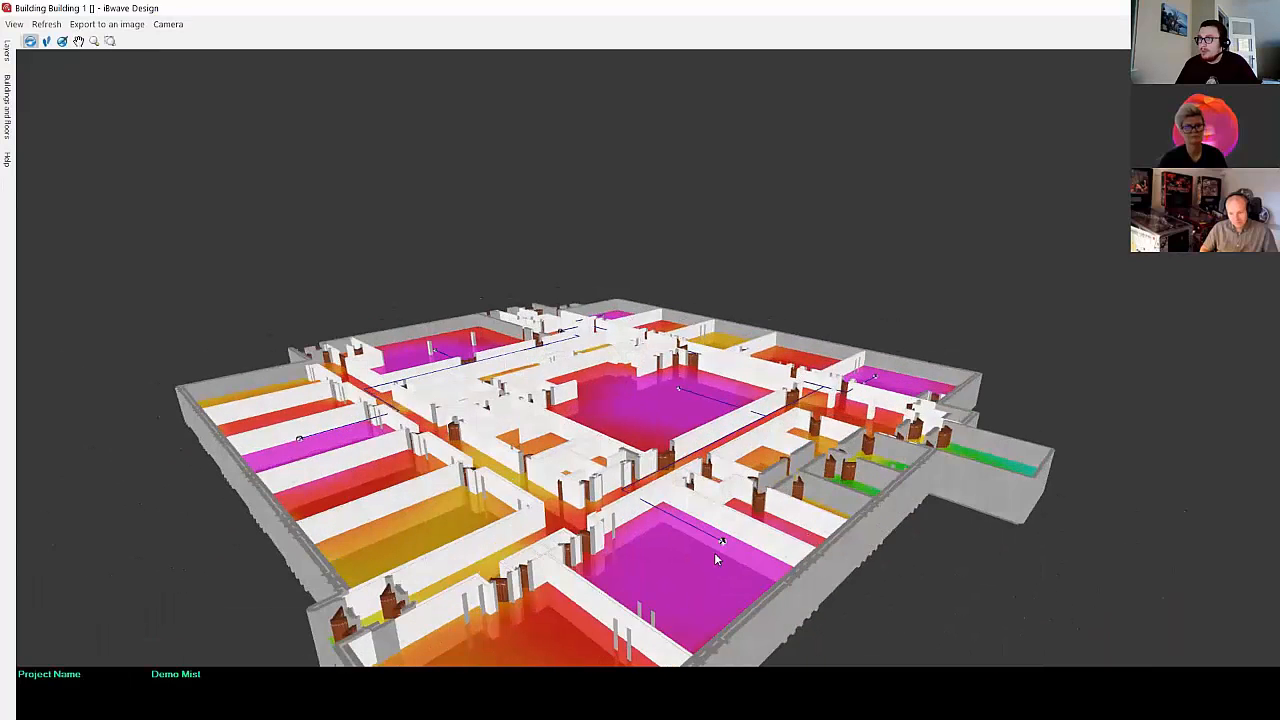
Step: Examine the cable runs from the access points through the Floor 1 corridors to the network switch in 3D, and close the 3D view
scroll(715, 559, up, 3)
scroll(624, 515, up, 3)
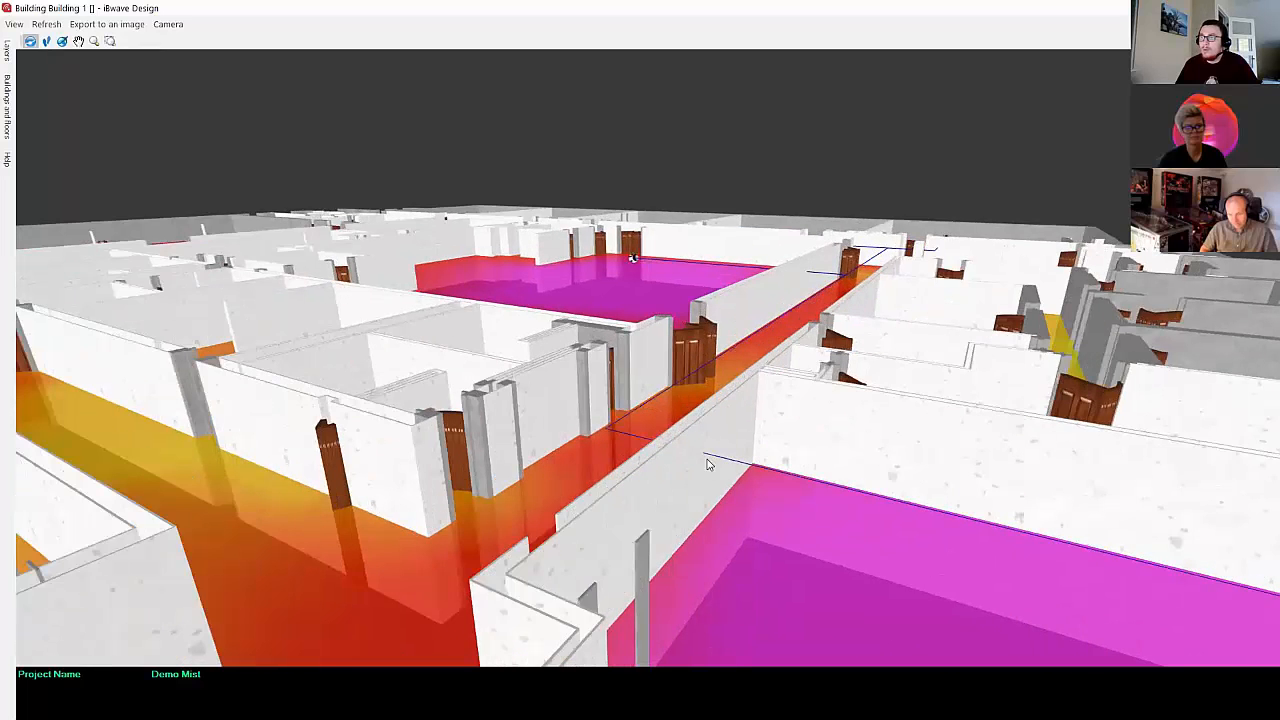
scroll(690, 460, up, 1)
scroll(714, 458, up, 1)
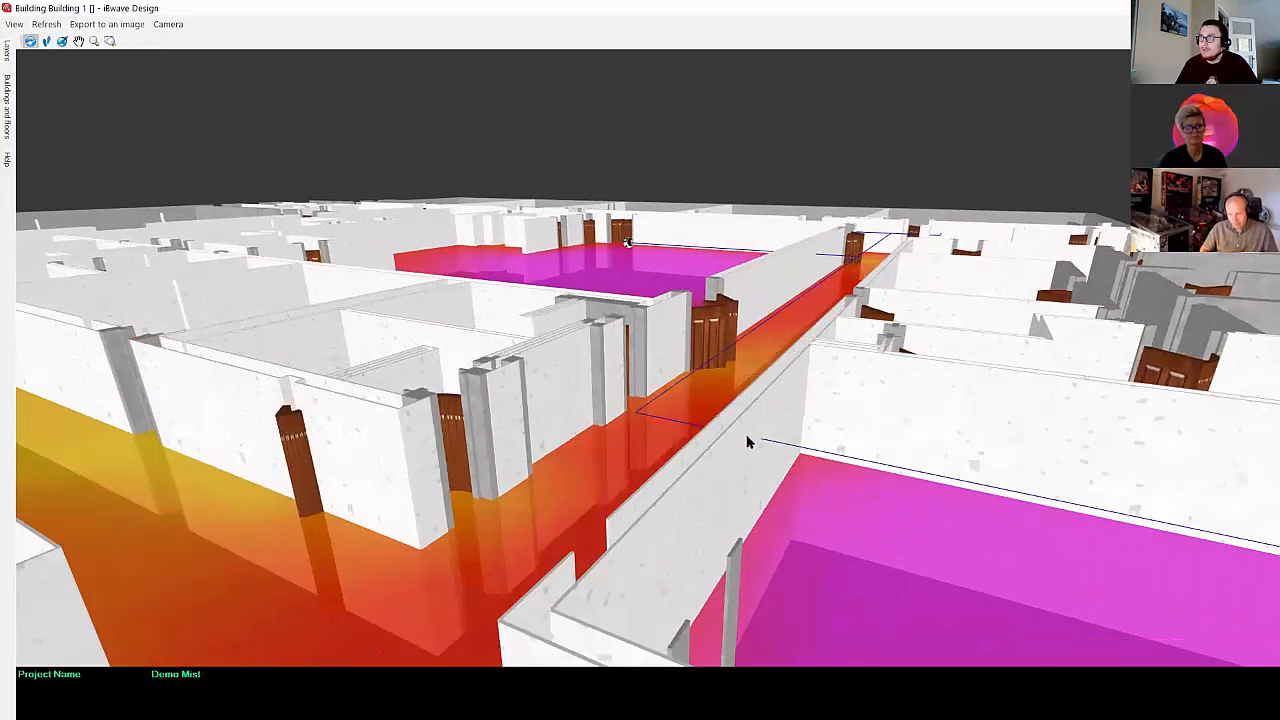
scroll(748, 453, down, 1)
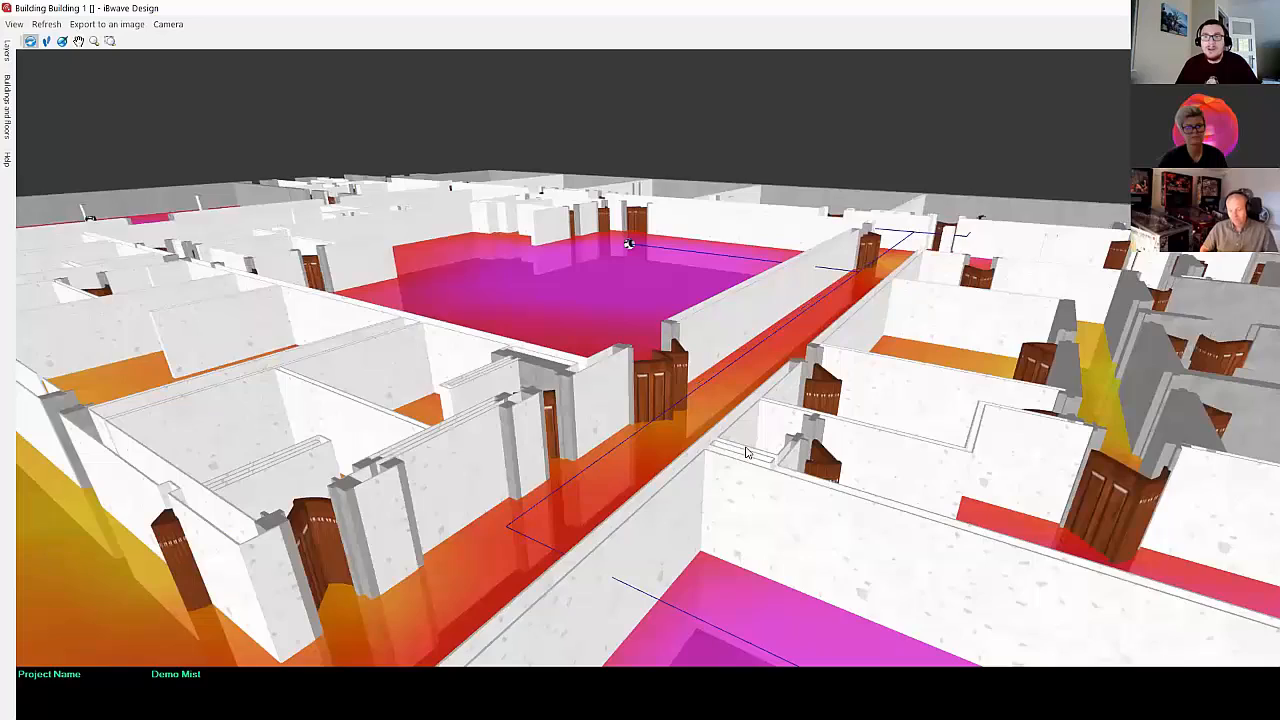
scroll(740, 451, up, 4)
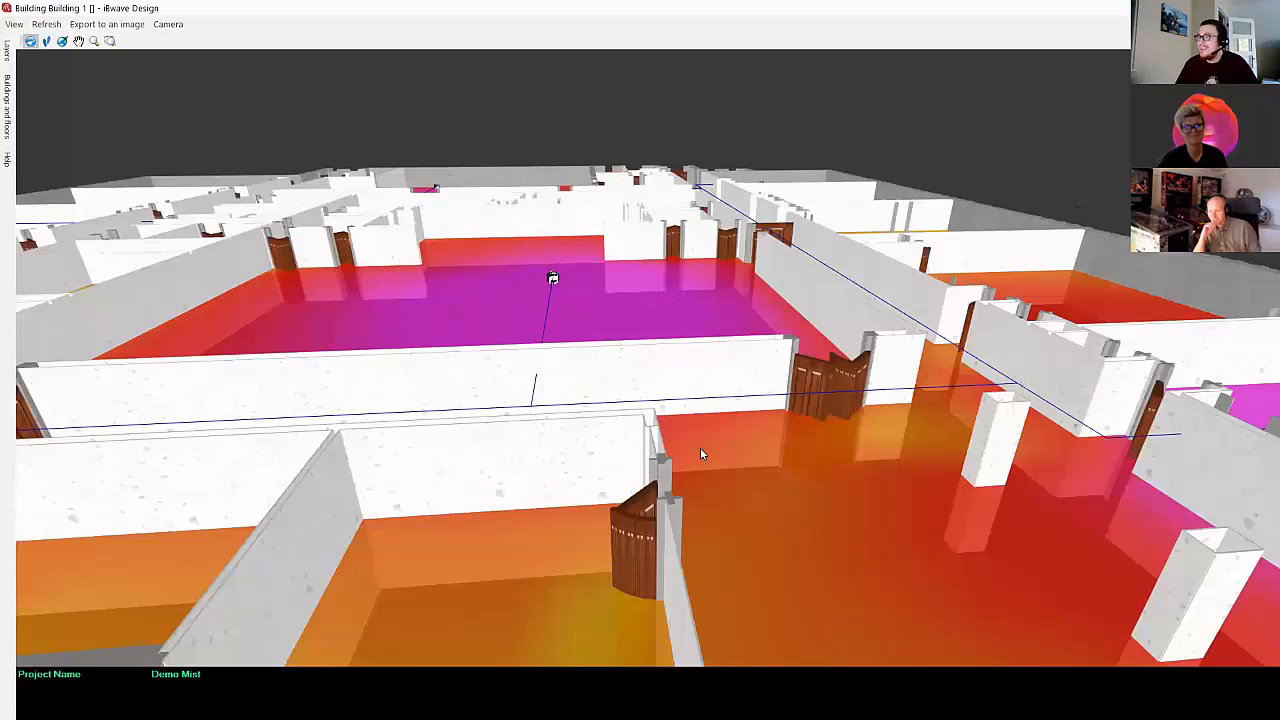
drag(700, 453, 703, 452)
scroll(814, 190, up, 4)
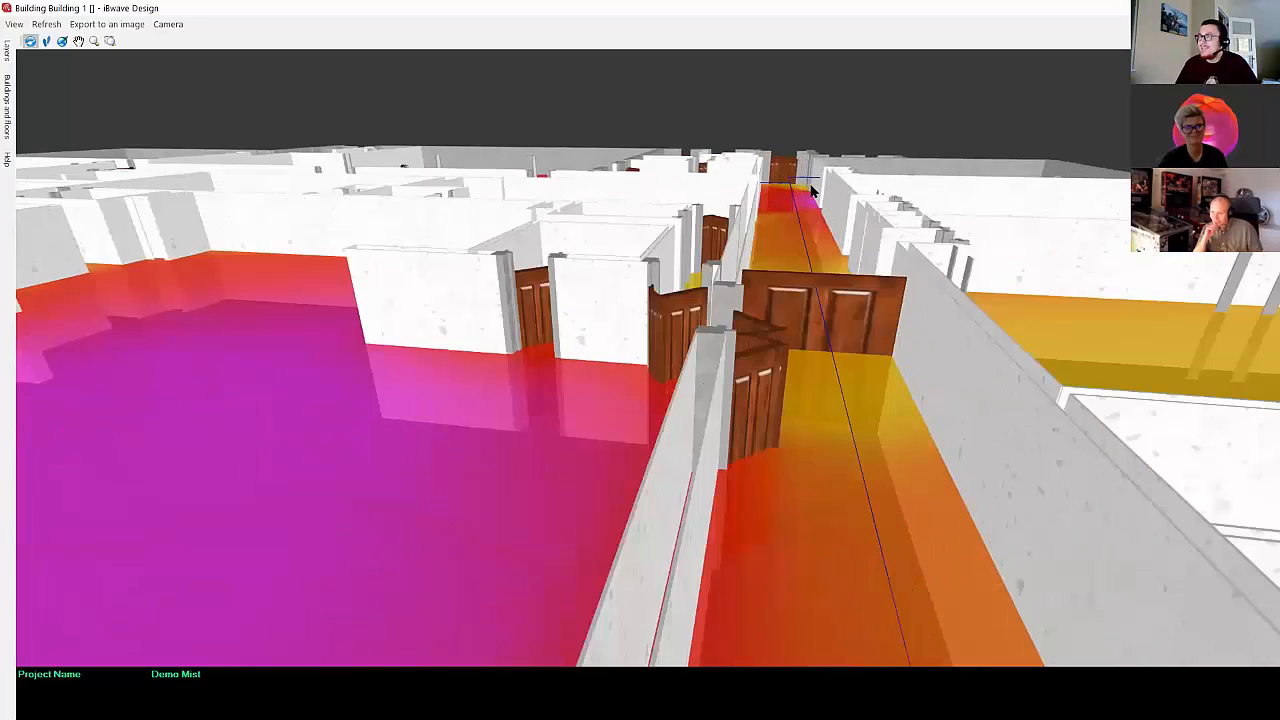
scroll(812, 190, up, 5)
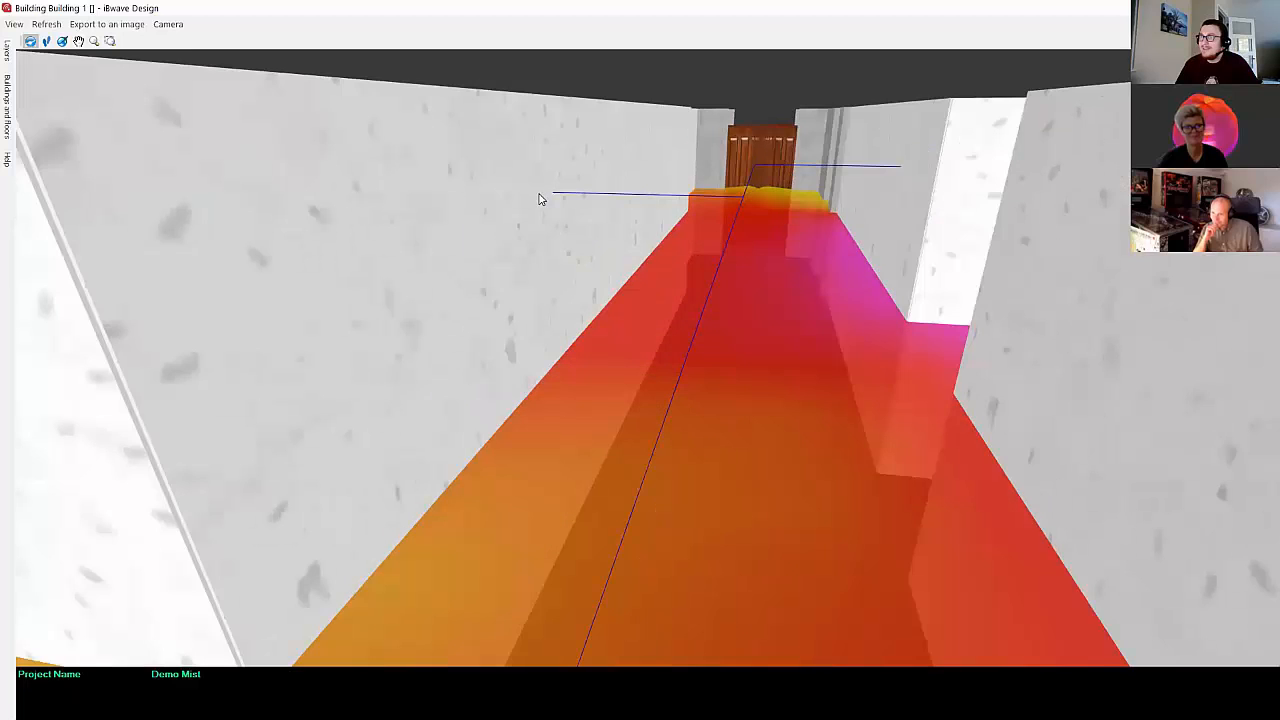
scroll(538, 198, down, 5)
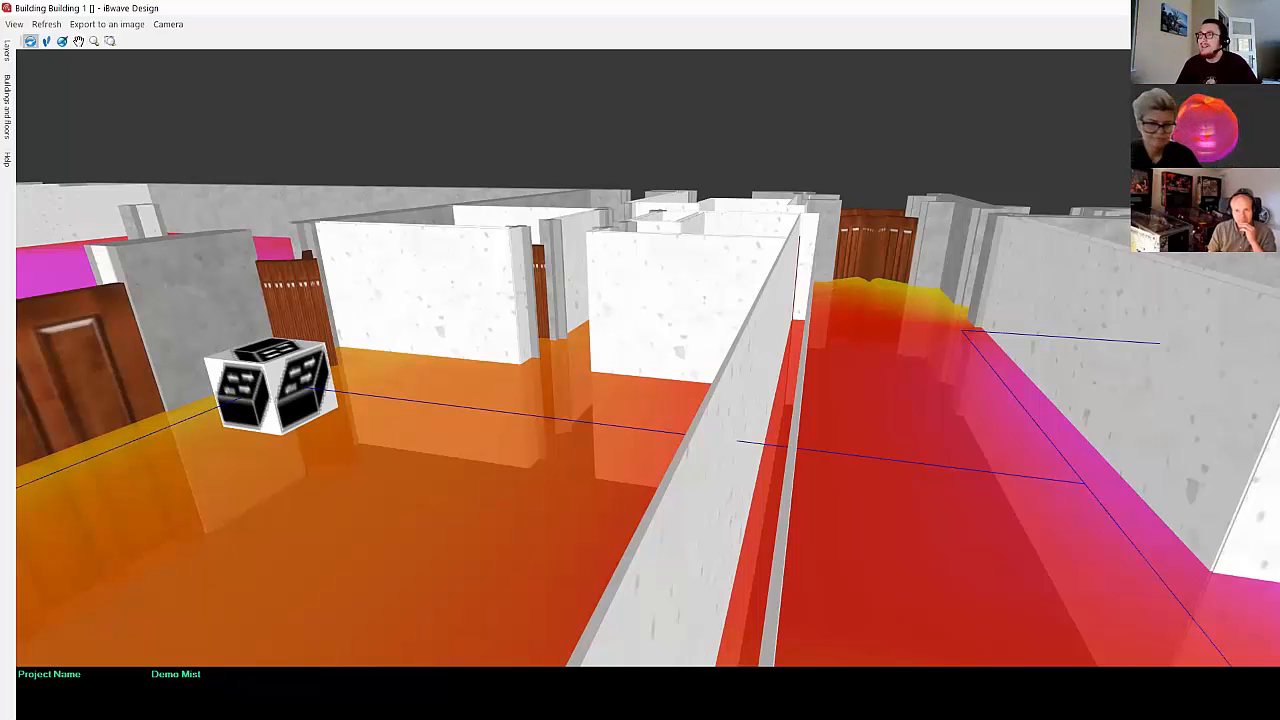
click(1264, 8)
Step: Generate the Cable Routing Report for all cable types, review its cable lengths and export formats, and close it
click(336, 28)
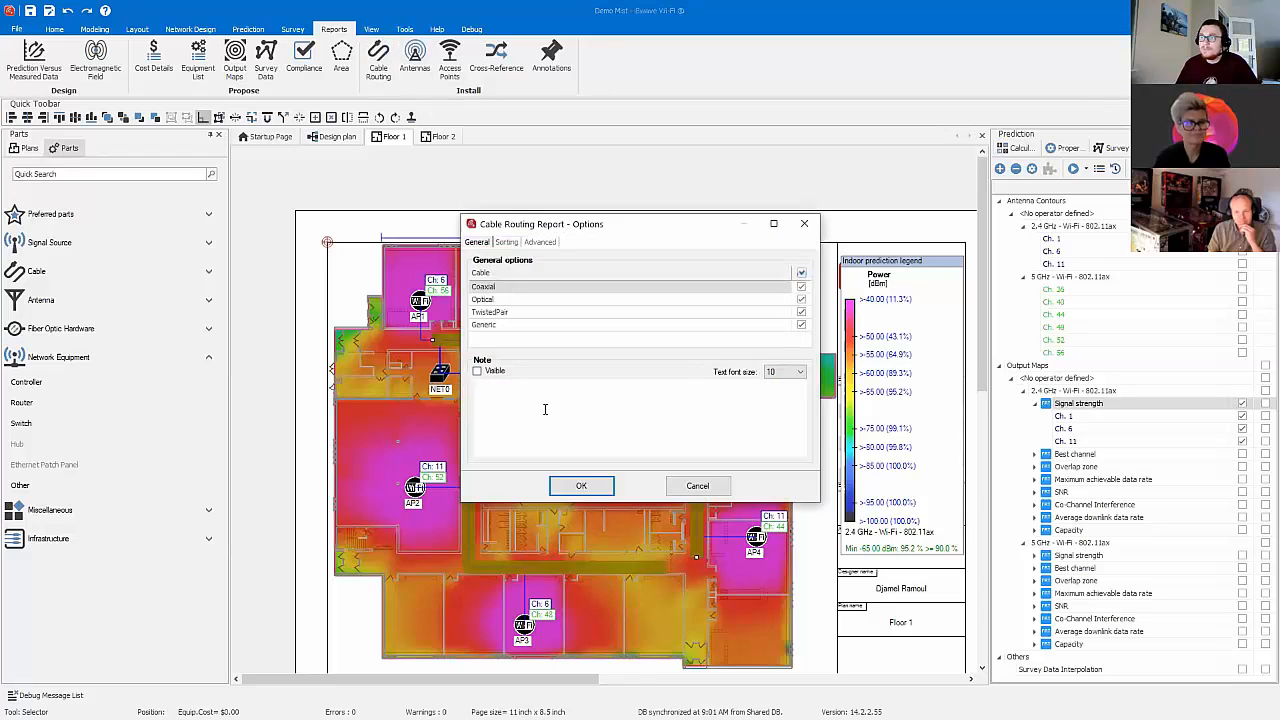
click(562, 483)
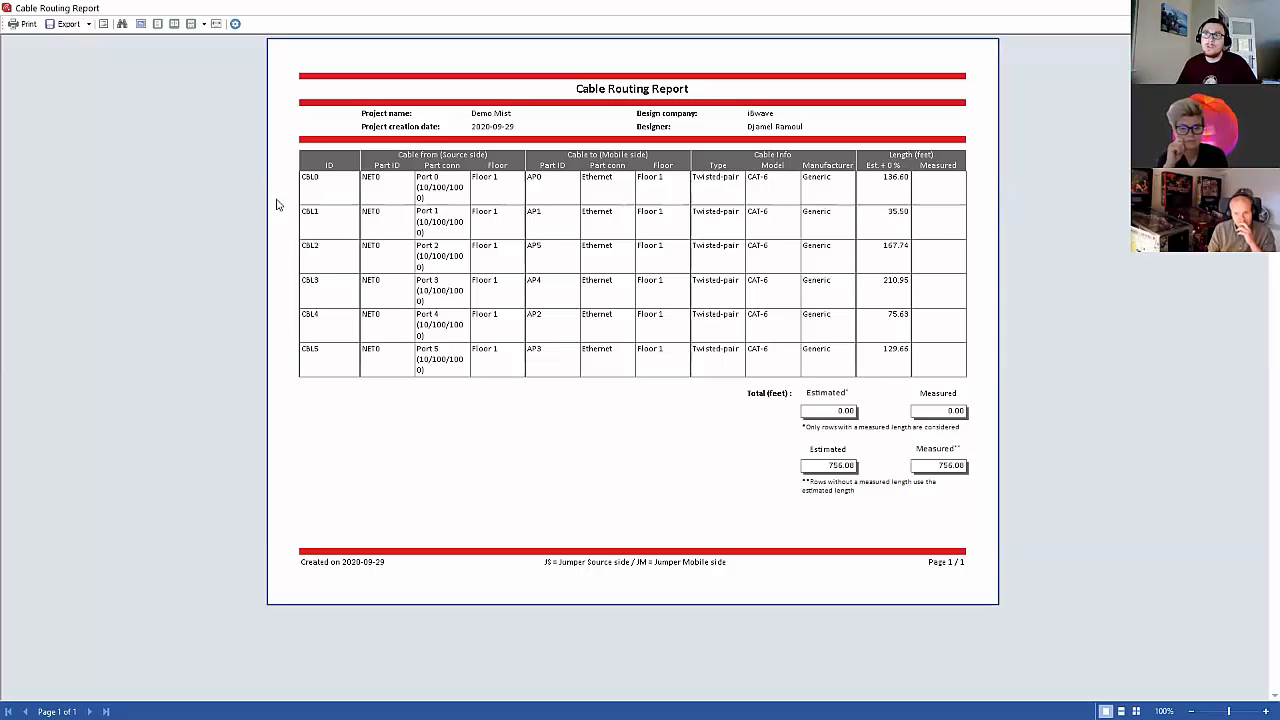
click(88, 25)
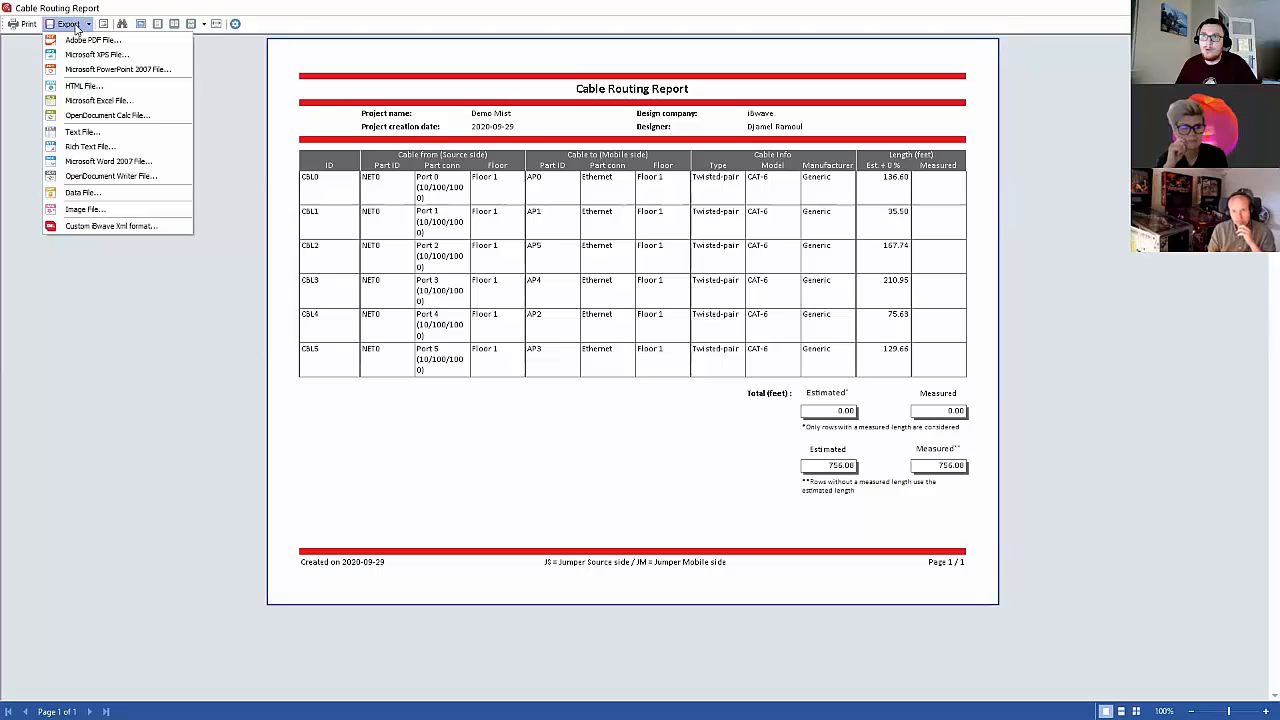
click(92, 30)
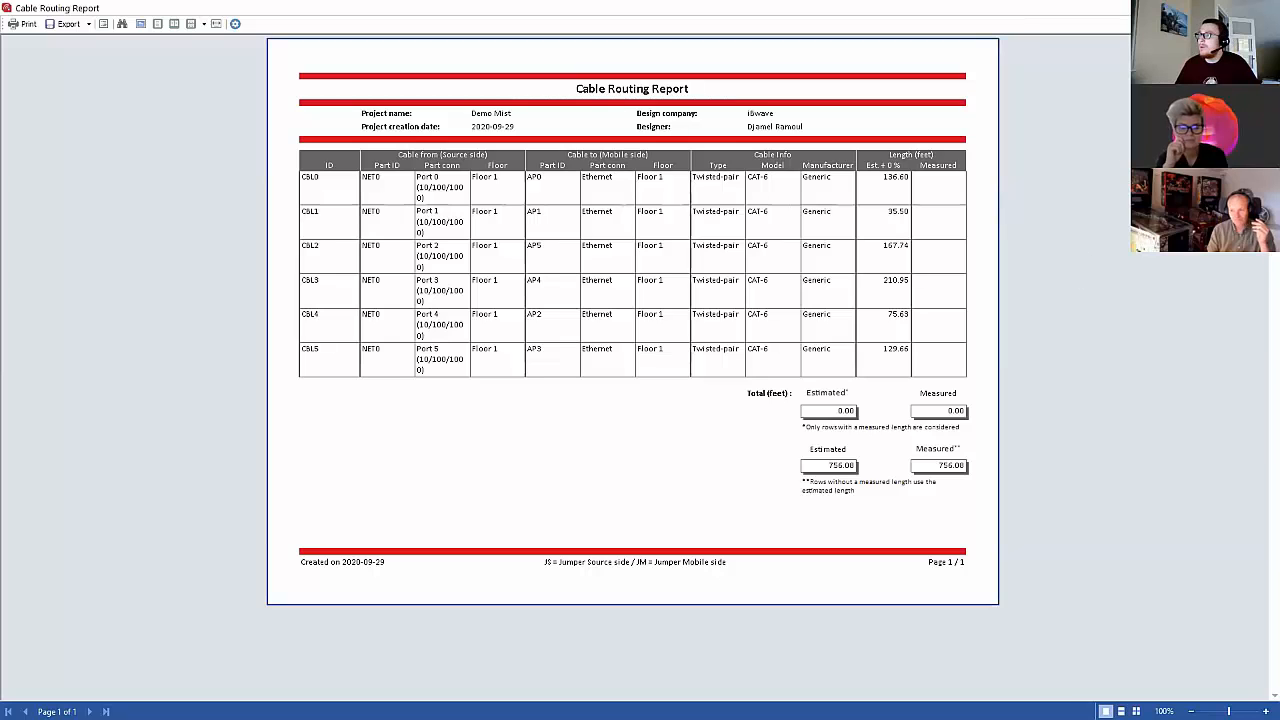
click(1265, 8)
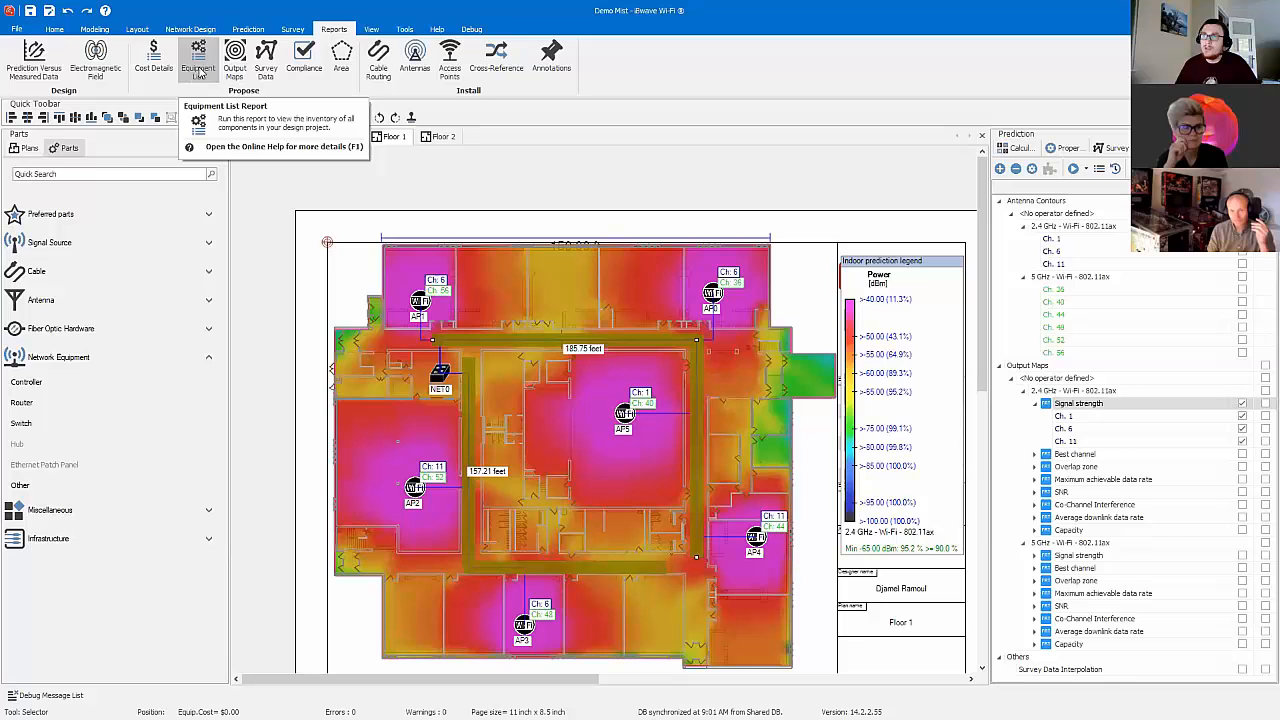
Step: Generate the Cost Details Report for all part types, review its equipment quantities and export formats, and close it
click(153, 64)
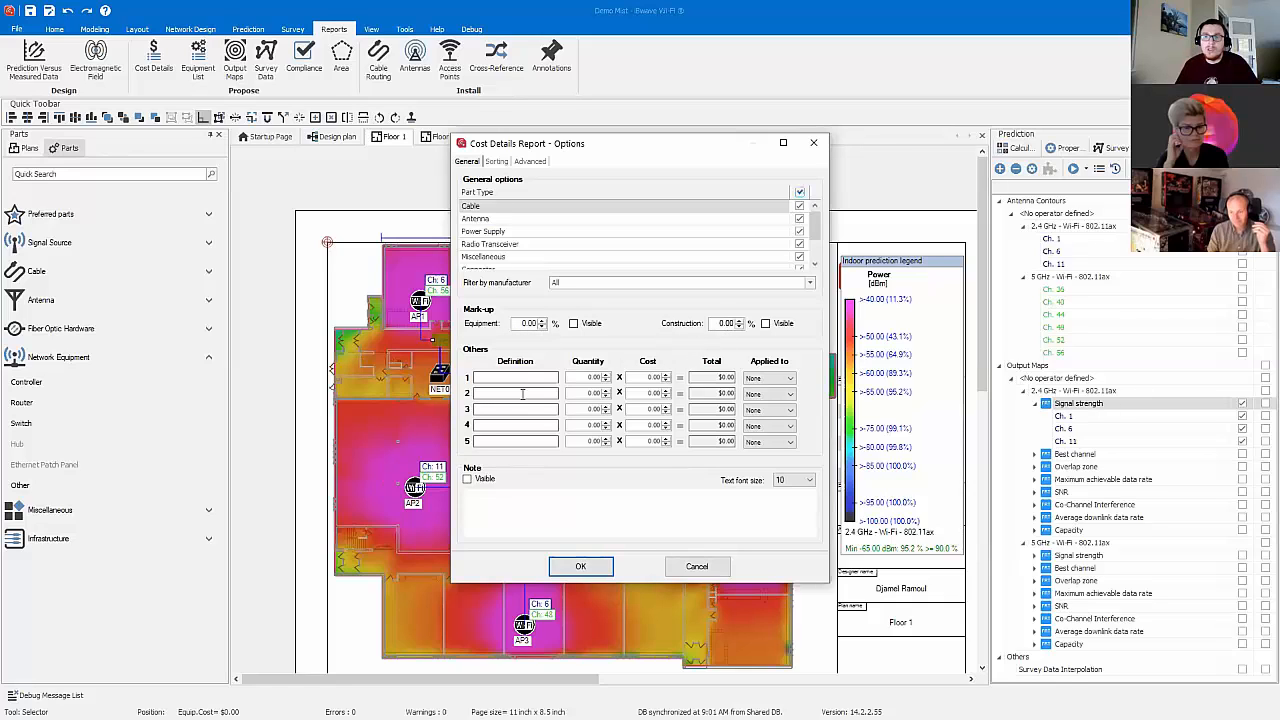
click(582, 571)
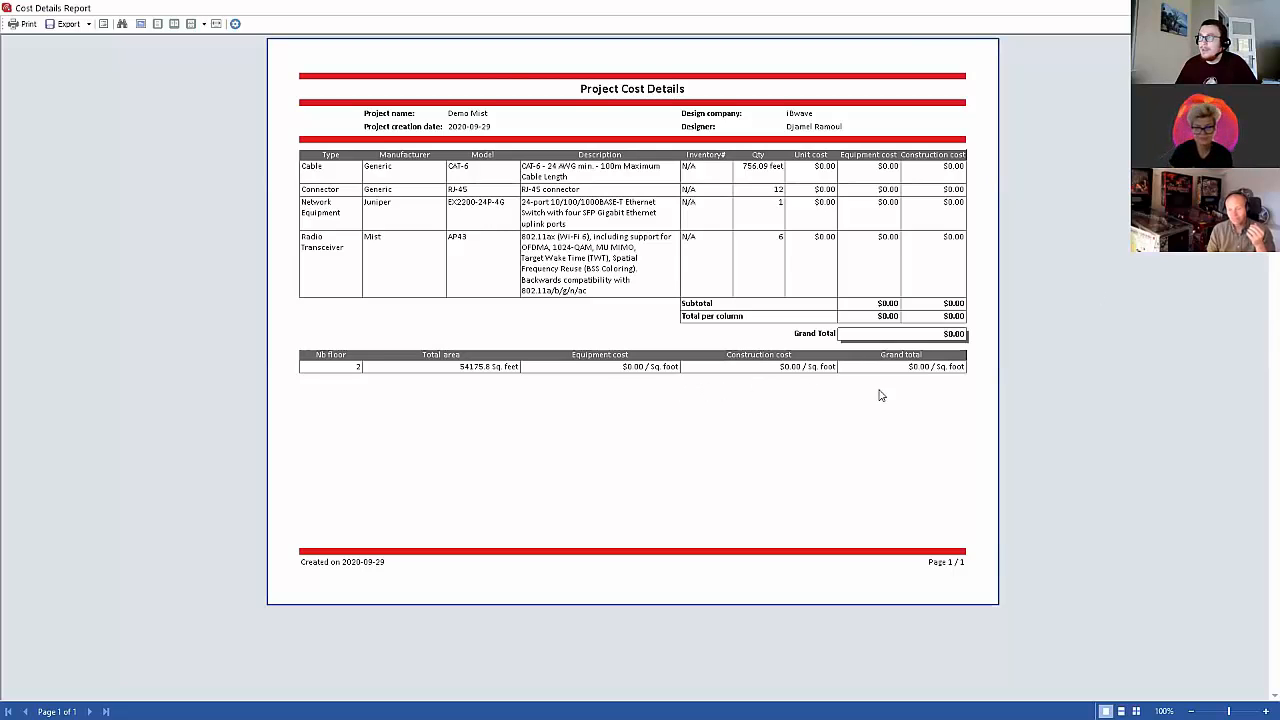
click(70, 25)
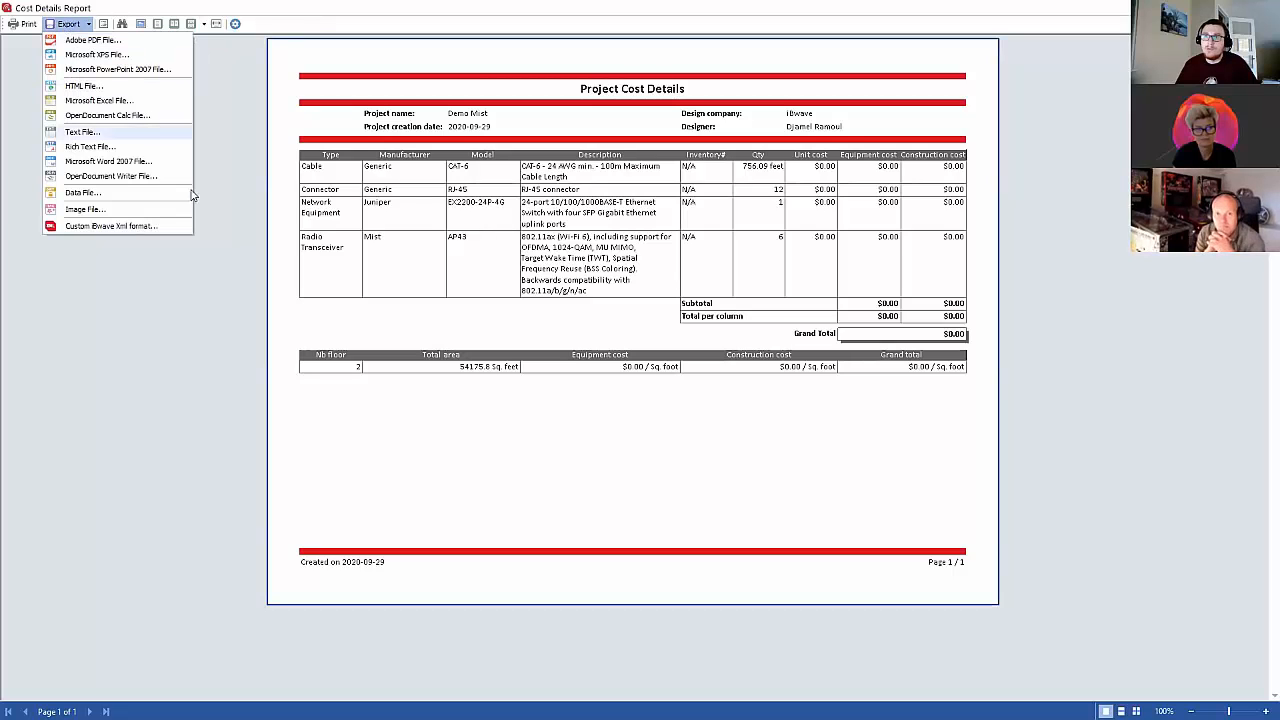
click(197, 57)
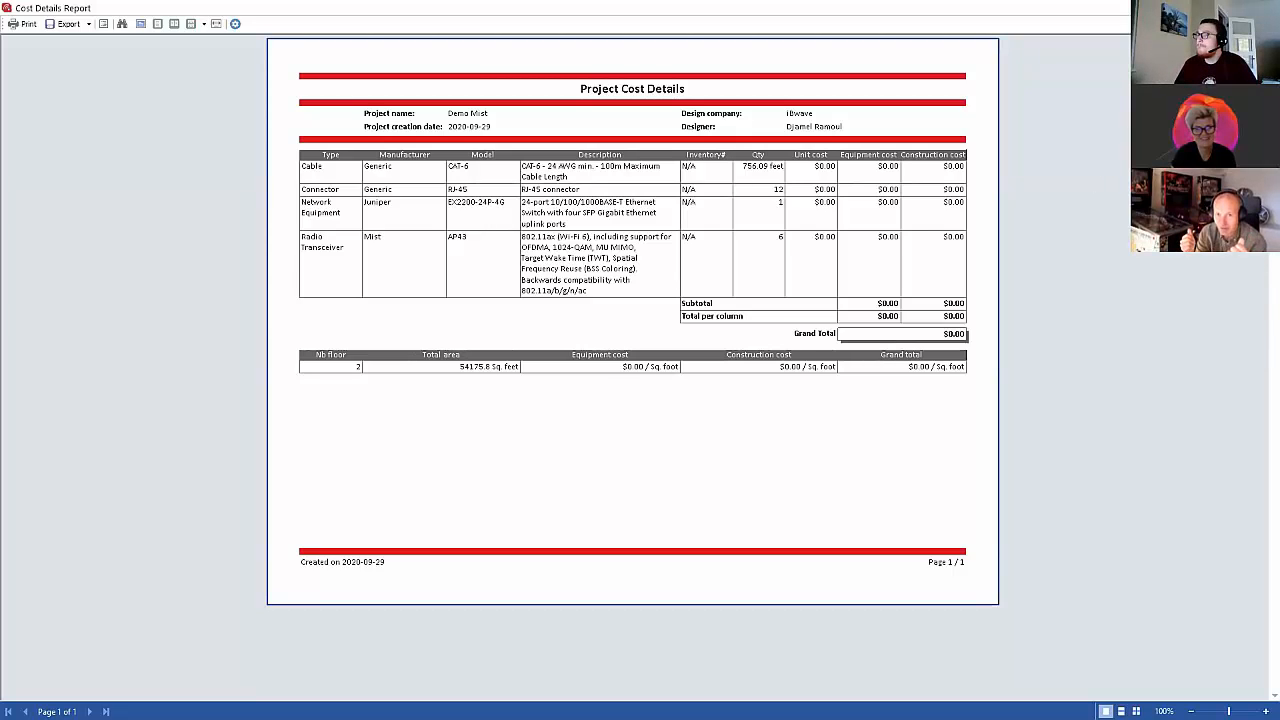
click(1266, 8)
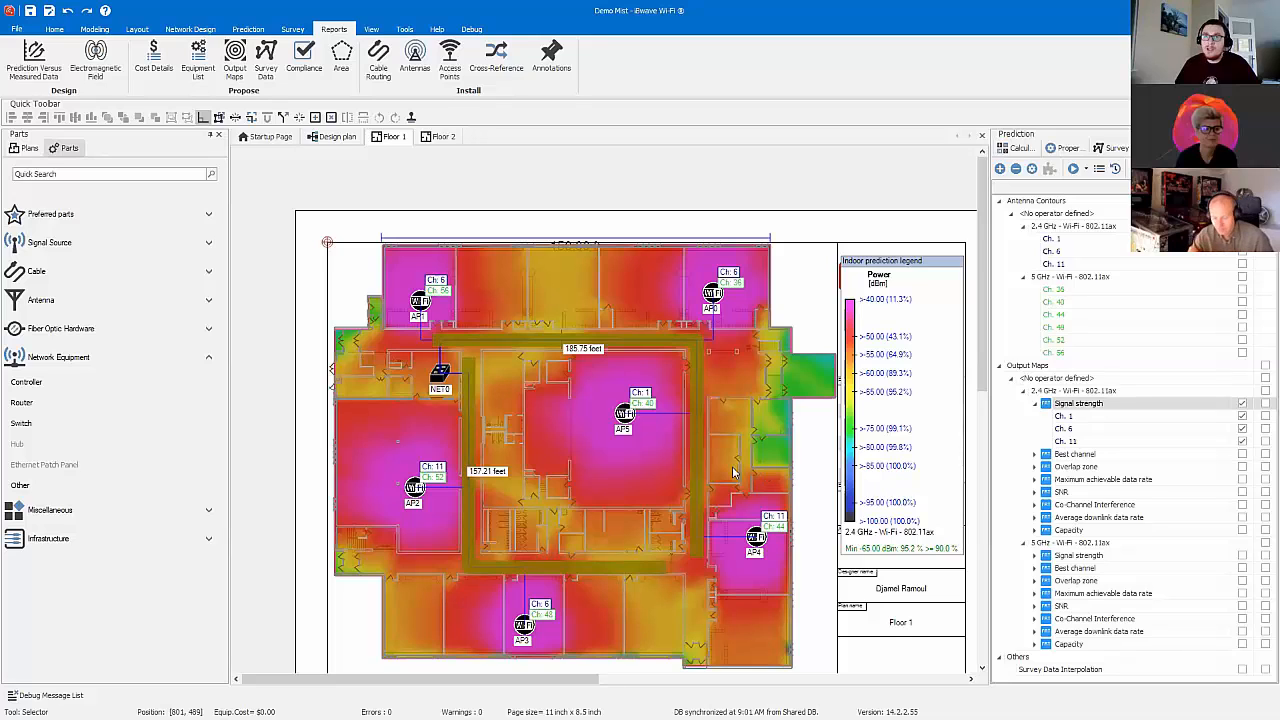
Step: Export the project to MIST format on the Desktop under the file name Demo Mist
click(16, 29)
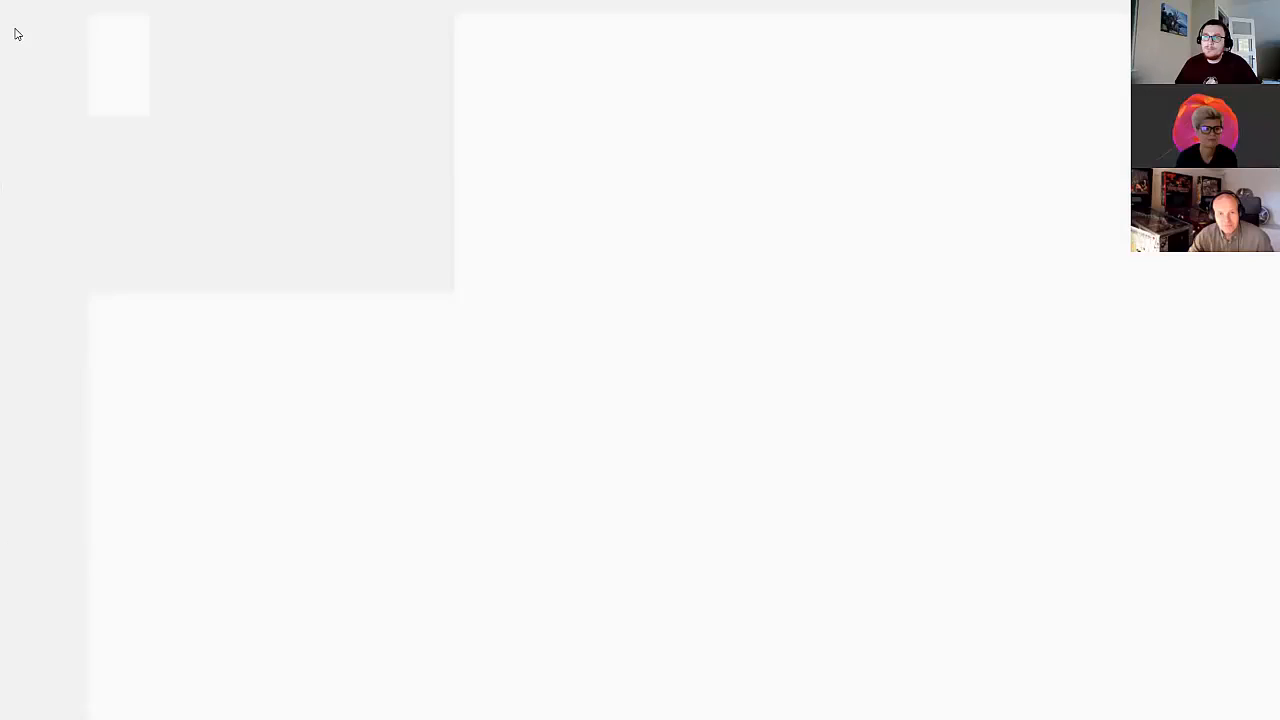
click(44, 255)
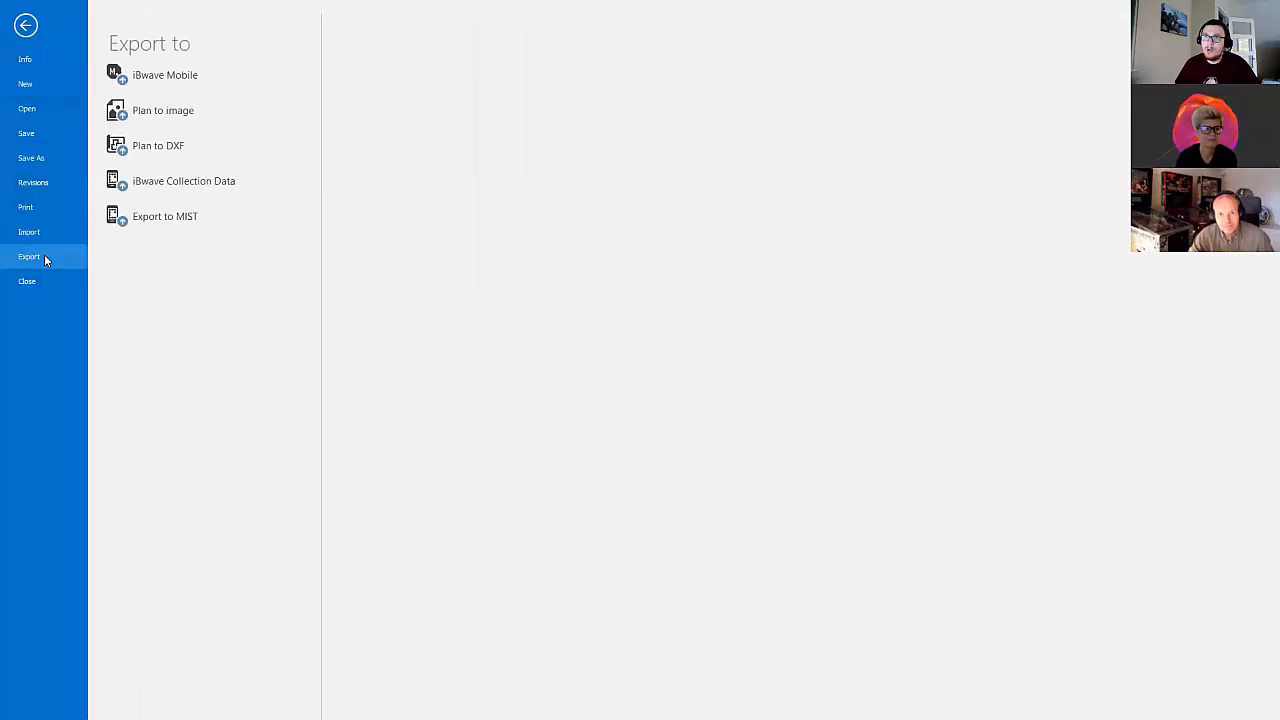
click(165, 219)
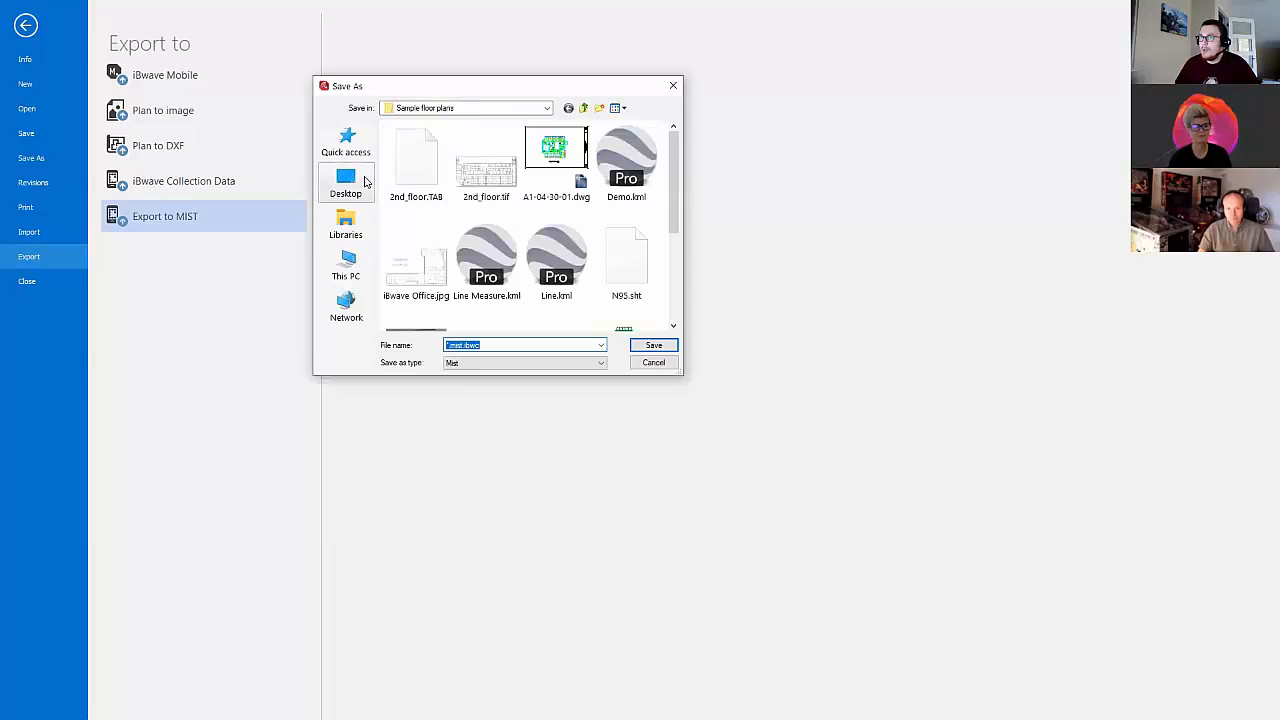
click(346, 183)
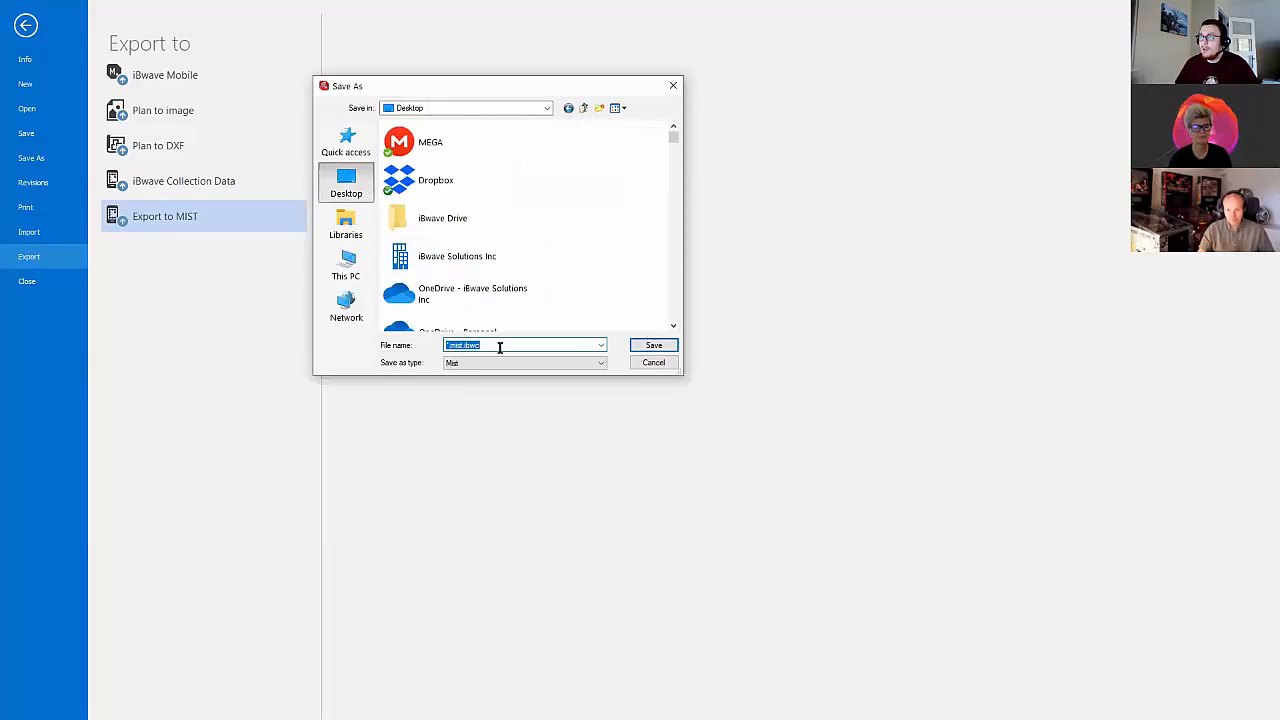
text(Demo Mist)
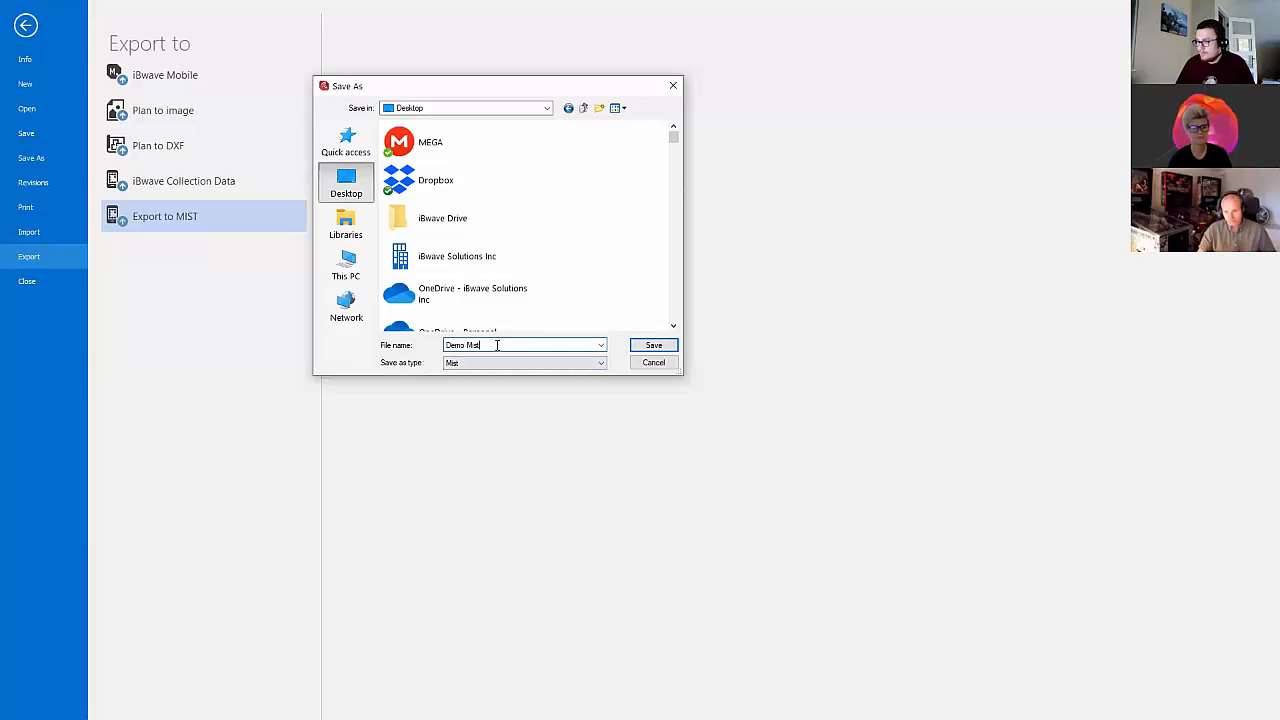
click(634, 345)
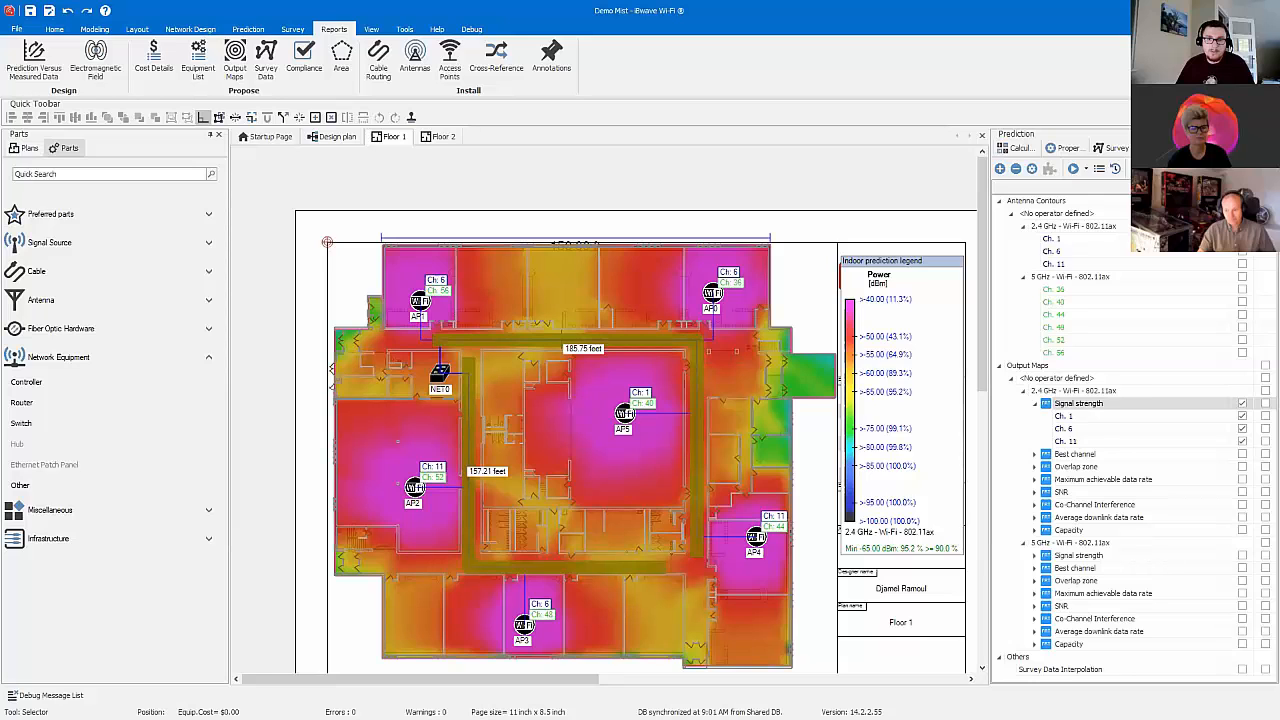
Step: Switch to the Mist dashboard, compare the Mist Export Demo site's access point list with the Floor 1 design, and check the AP status legend
key(alt+Tab)
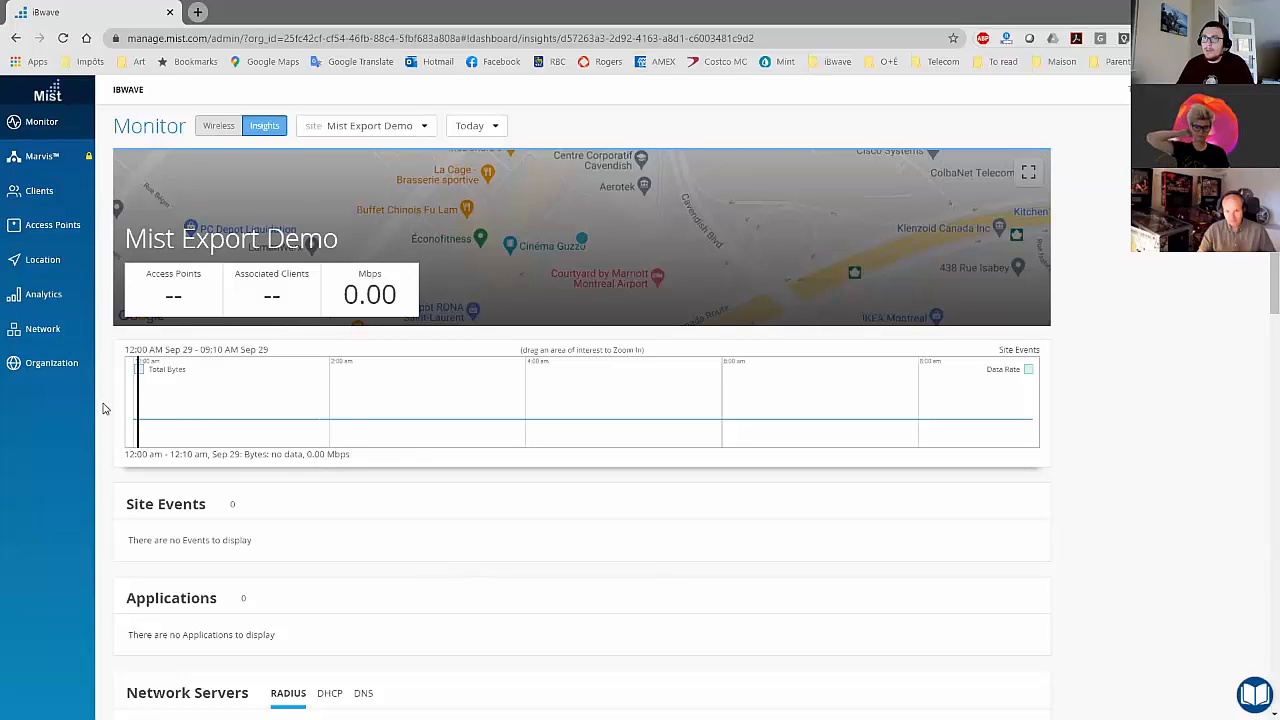
click(53, 226)
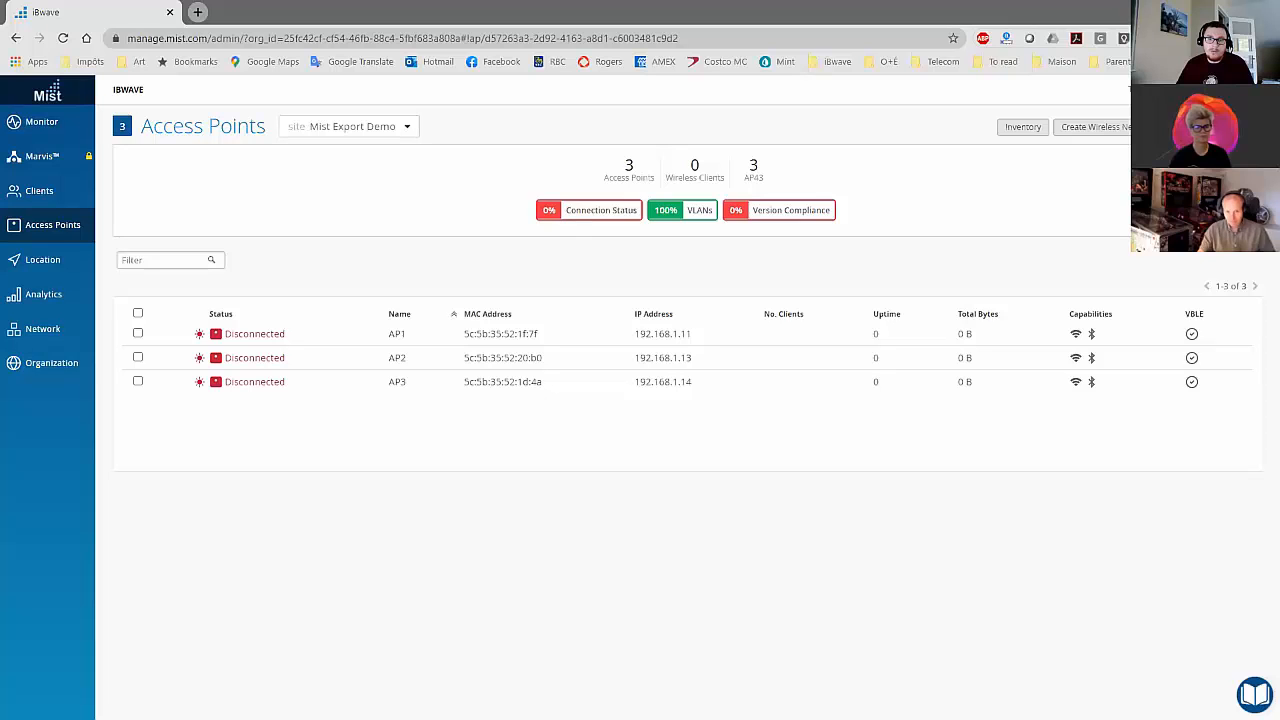
key(alt+Tab)
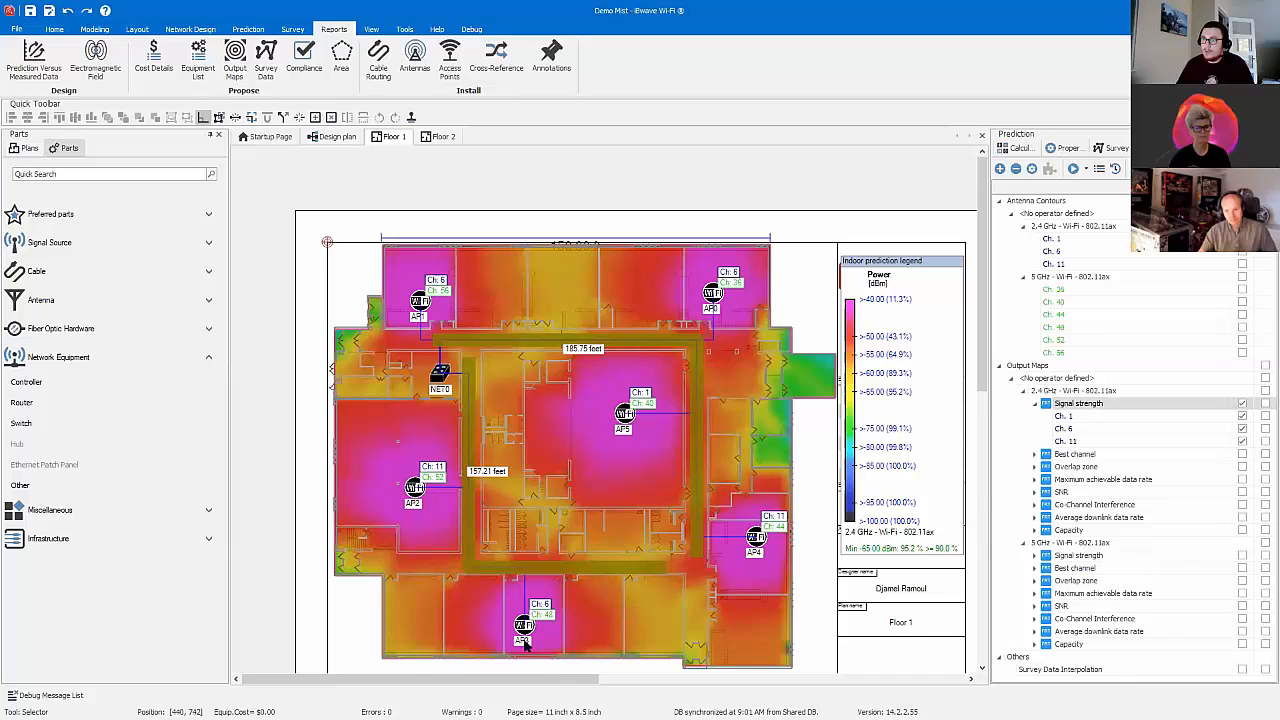
key(alt+Tab)
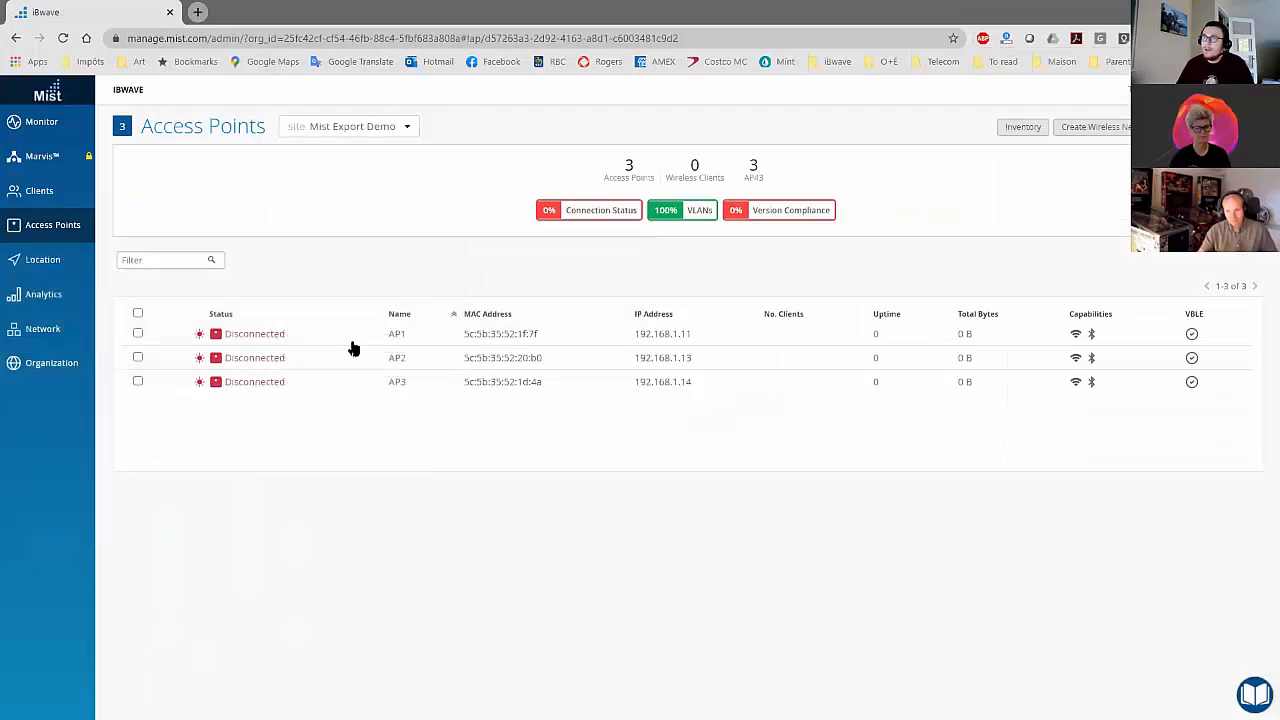
click(265, 340)
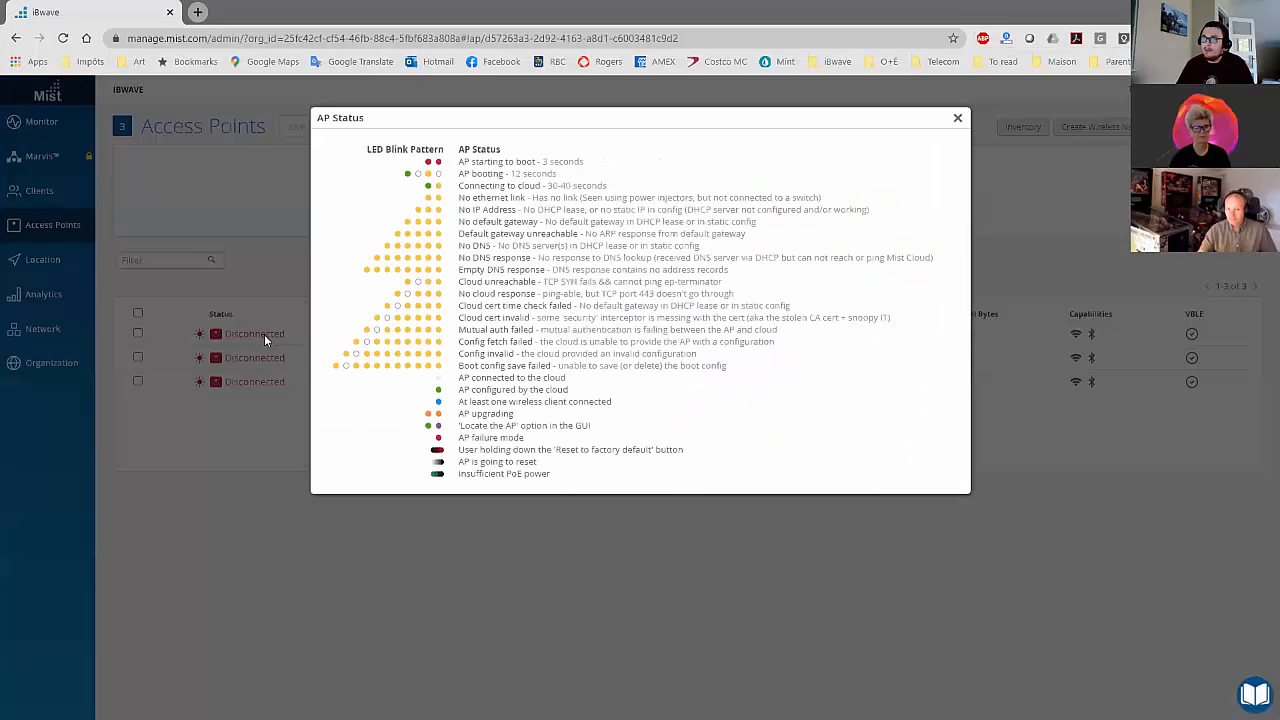
click(957, 118)
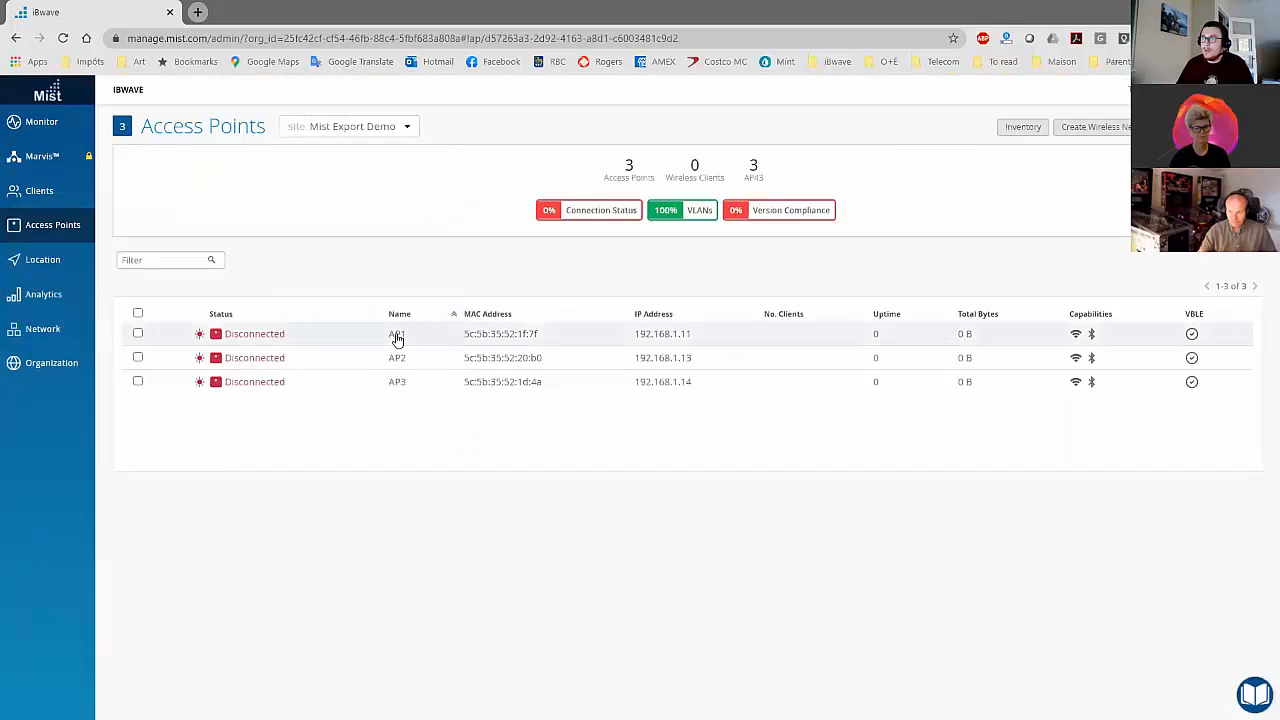
Step: Open the details of access point AP1 and examine its configuration, floorplan location and model properties
click(397, 333)
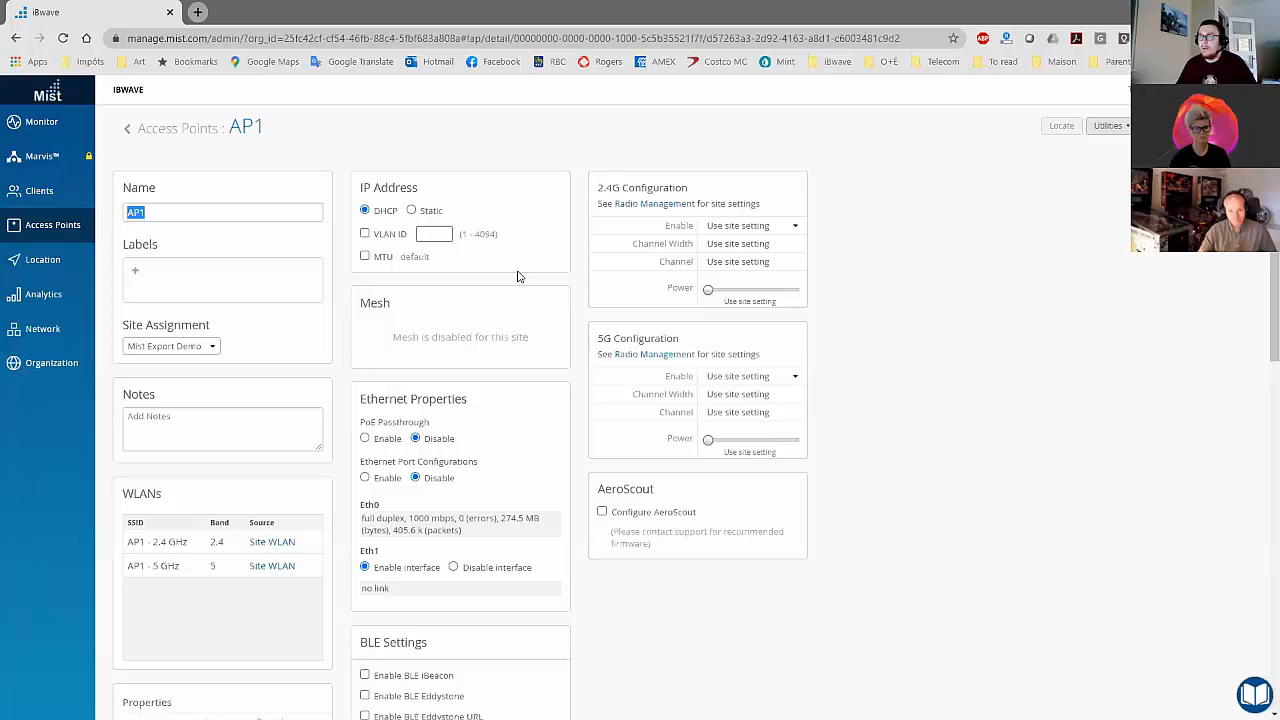
scroll(285, 485, down, 3)
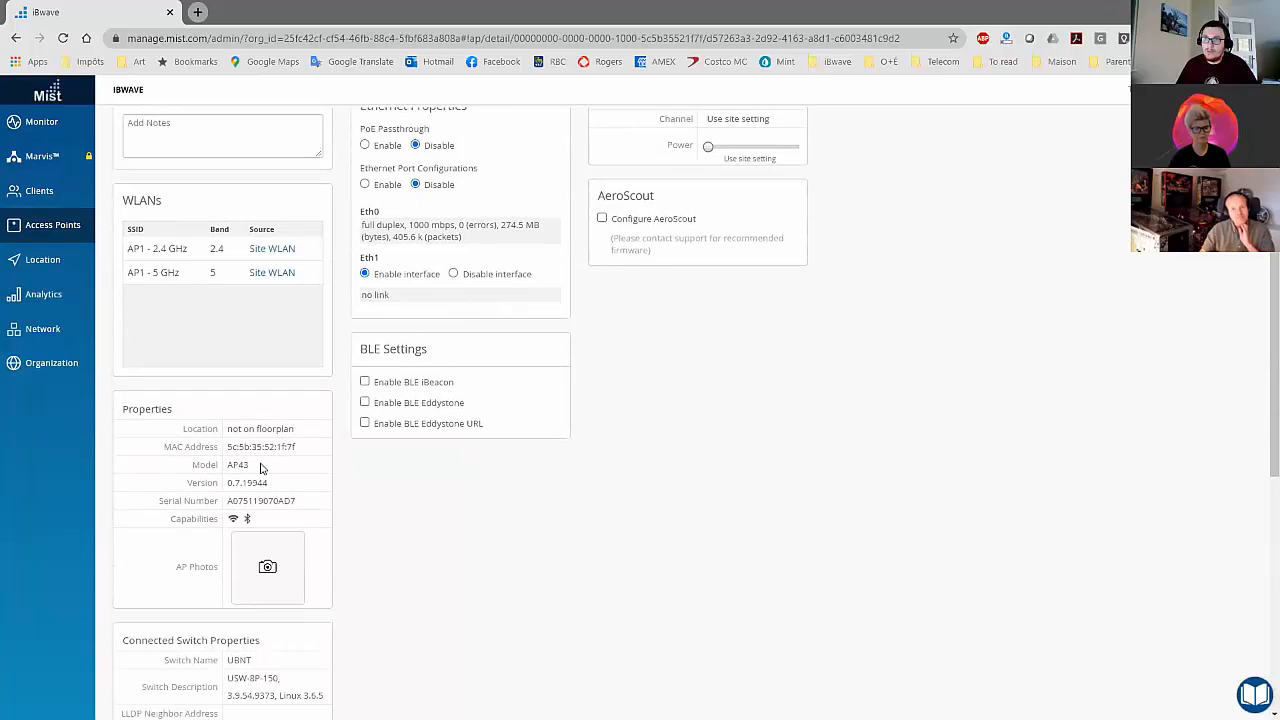
scroll(300, 400, down, 1)
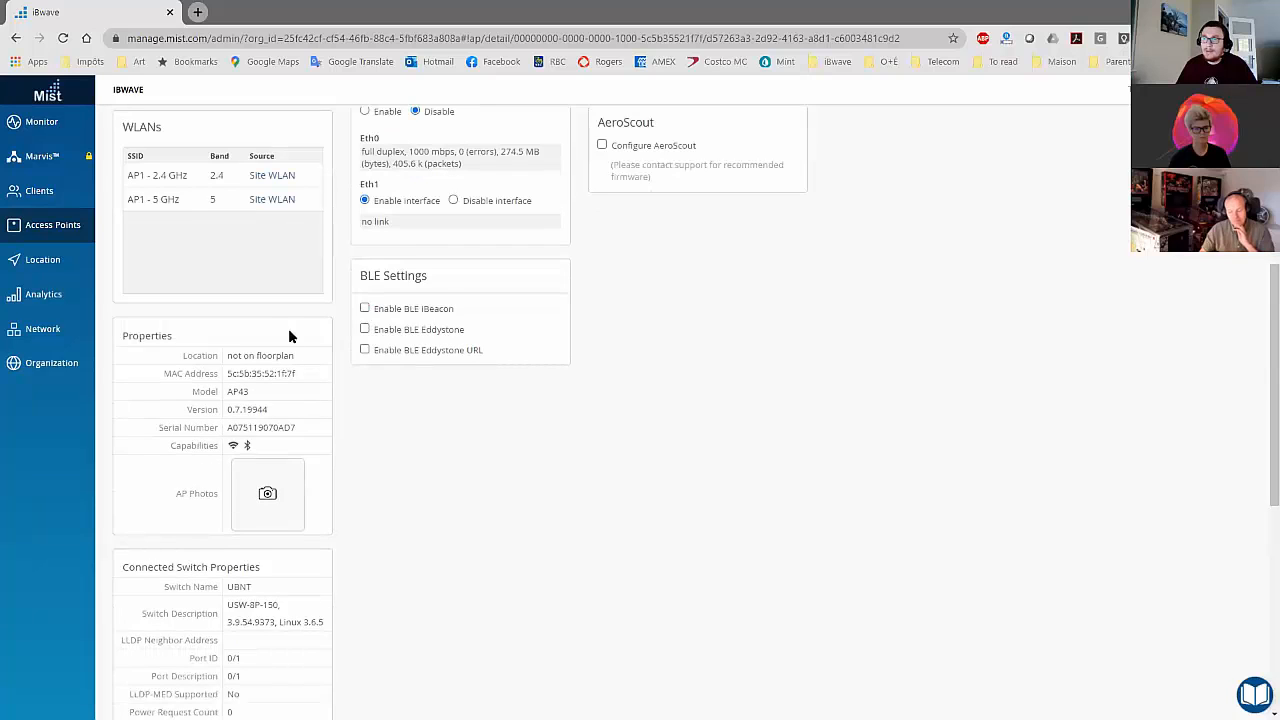
Step: In the site's location Live View, import floorplans from Demo Mist.mist.ibwc on the Desktop, including unmatched APs, AP height and AP orientation
mouse_move(48, 266)
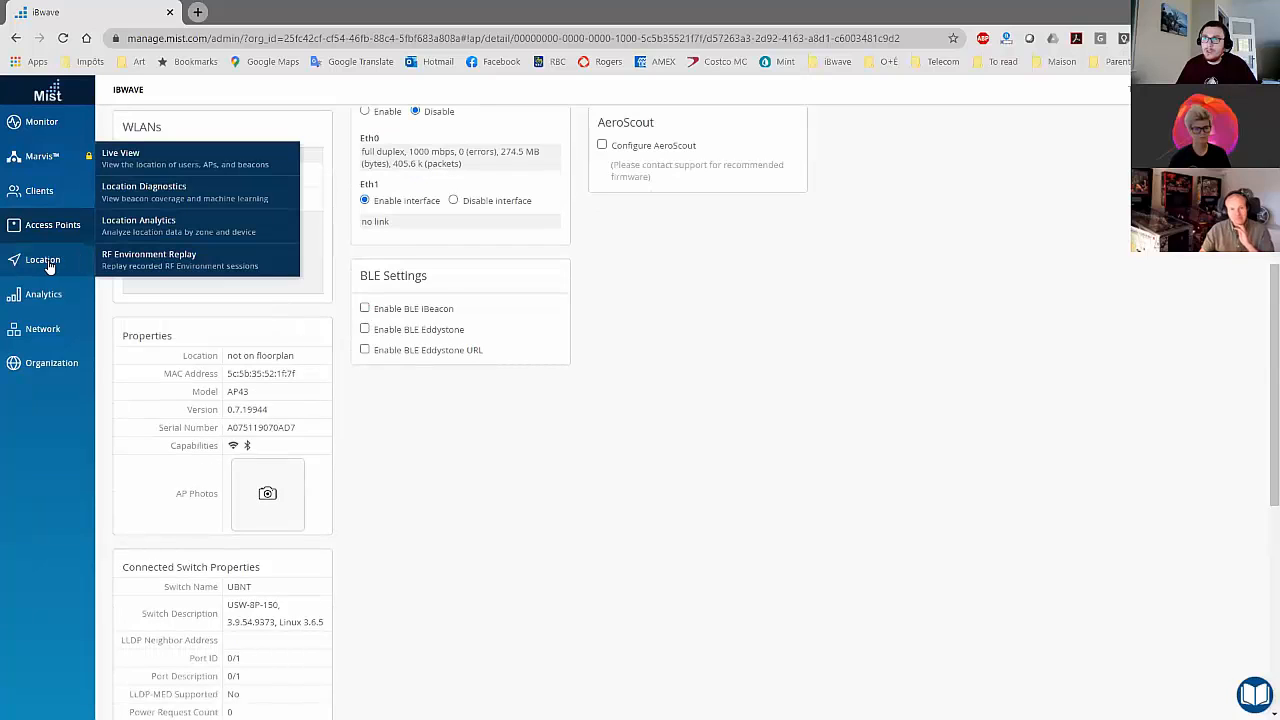
click(146, 158)
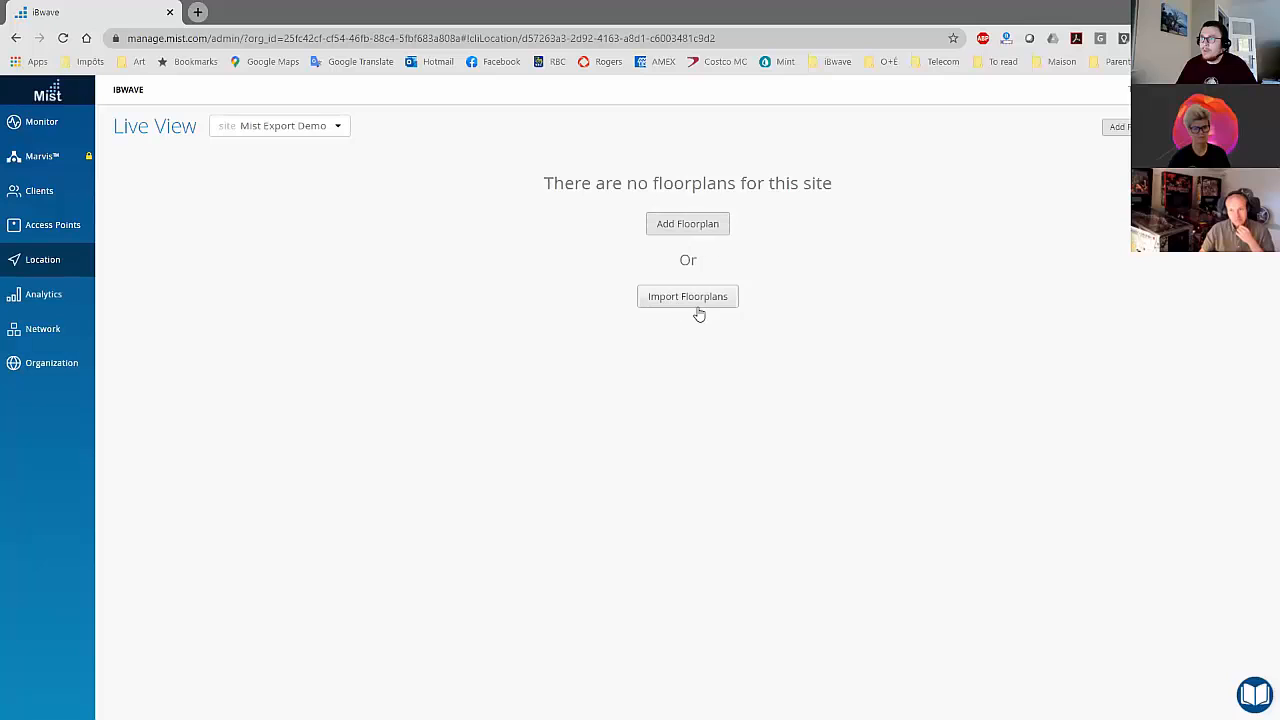
click(674, 225)
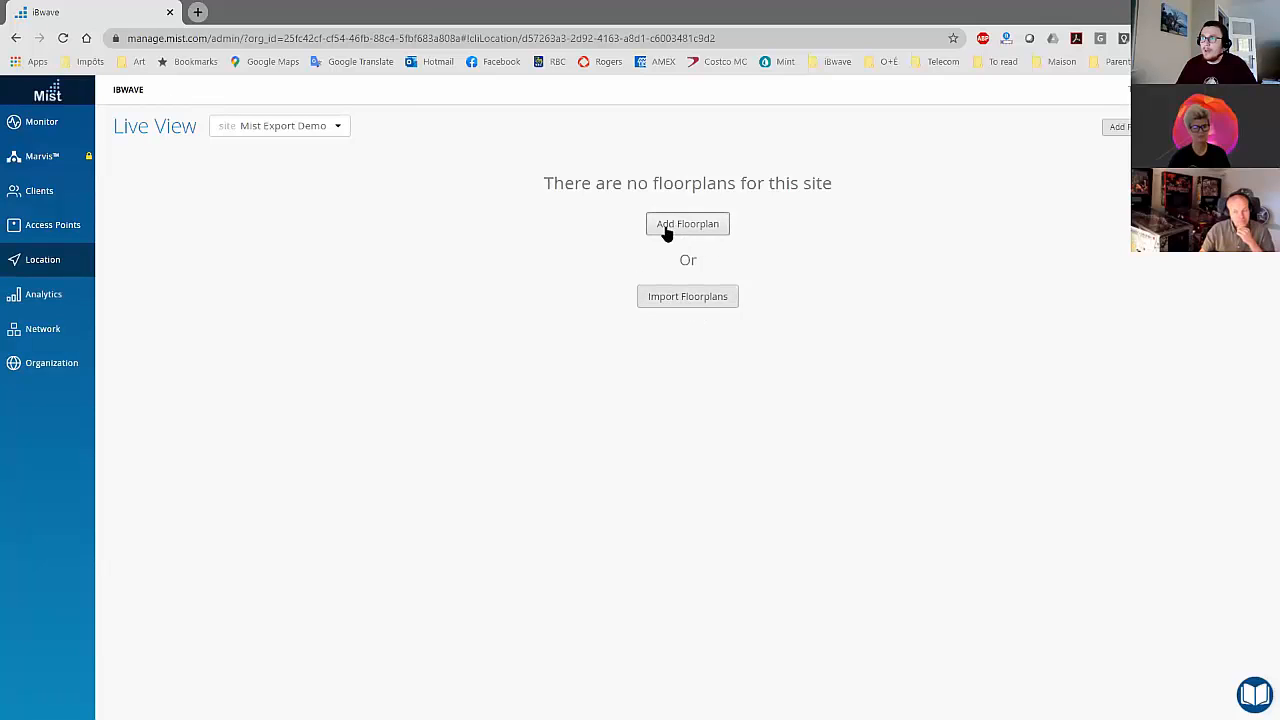
click(697, 300)
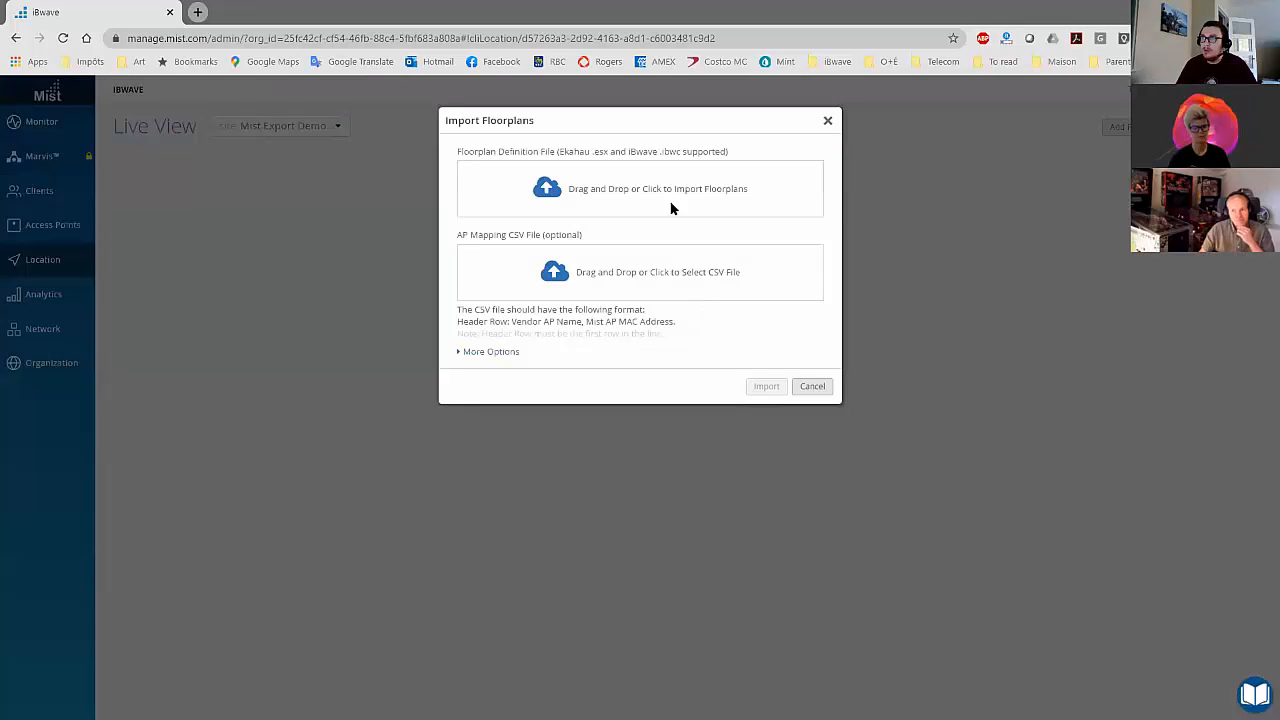
drag(677, 152, 712, 152)
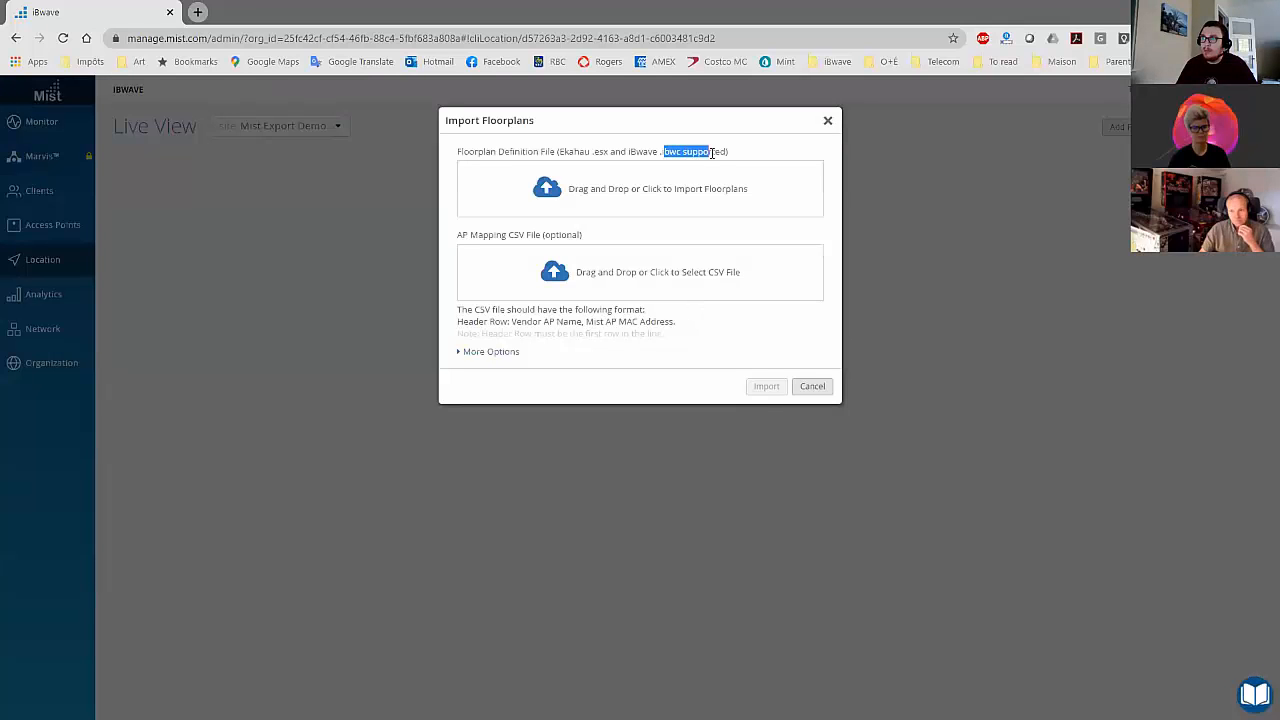
click(680, 195)
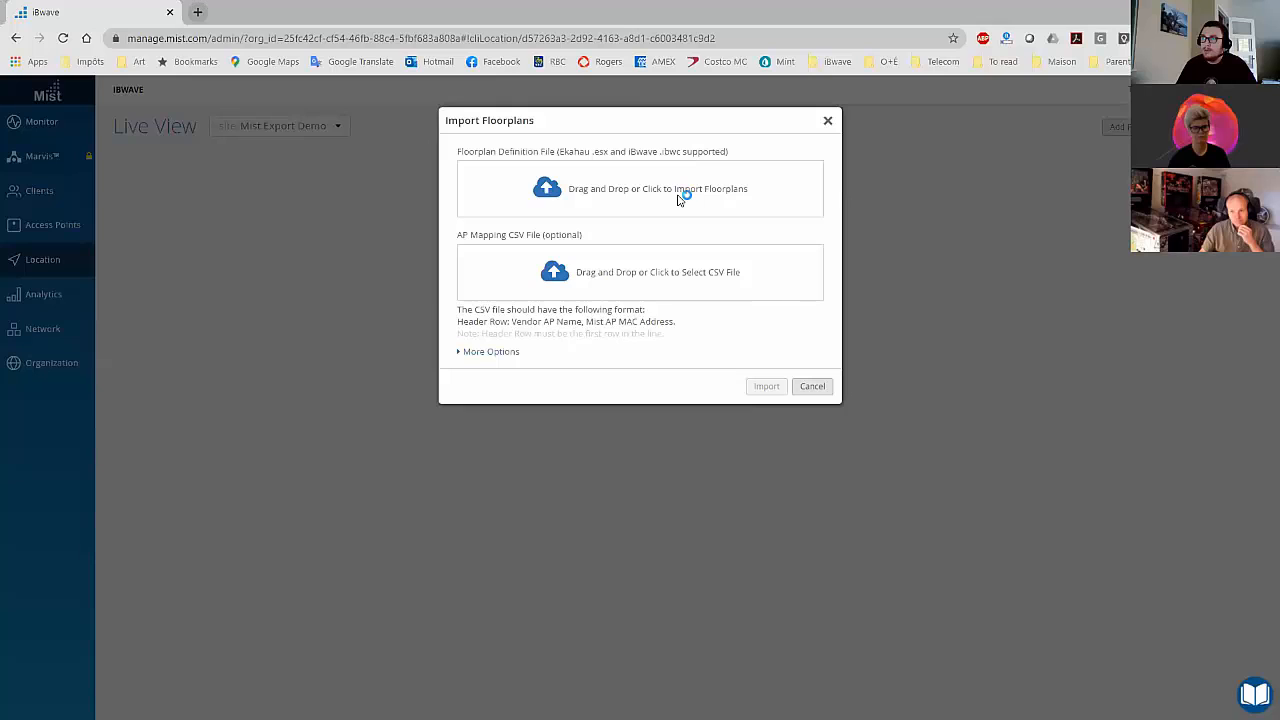
click(63, 105)
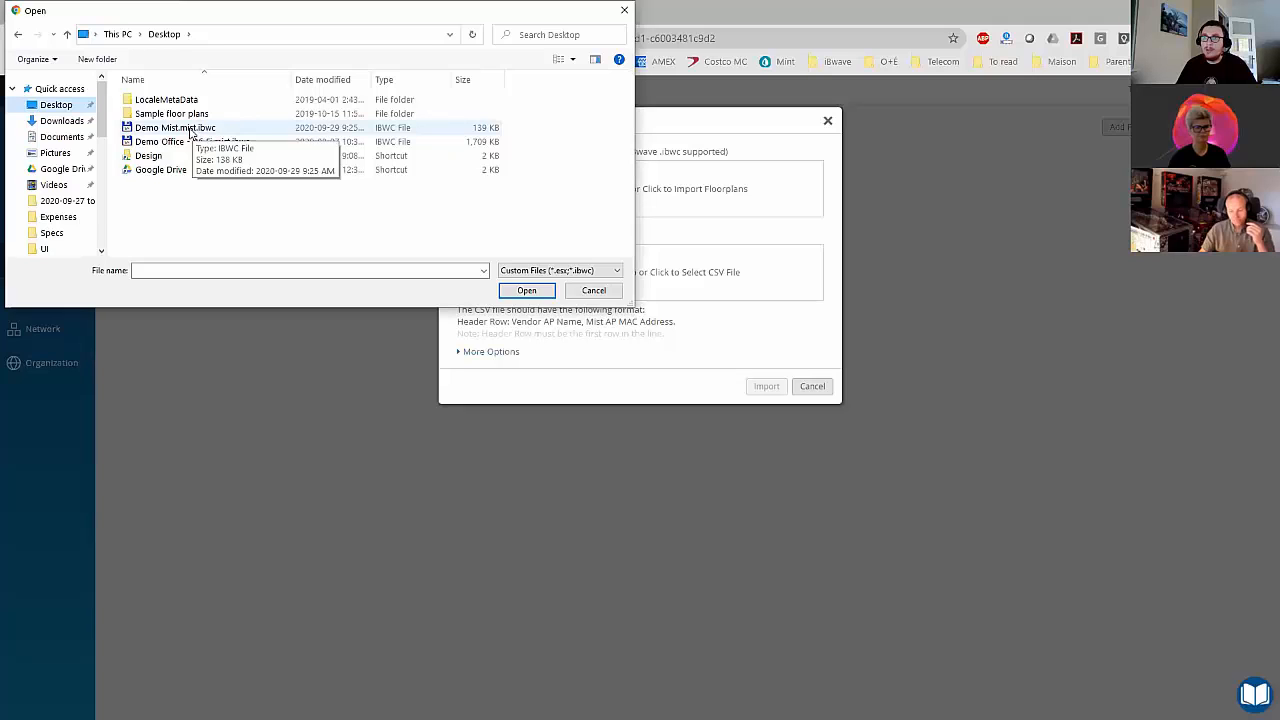
click(189, 130)
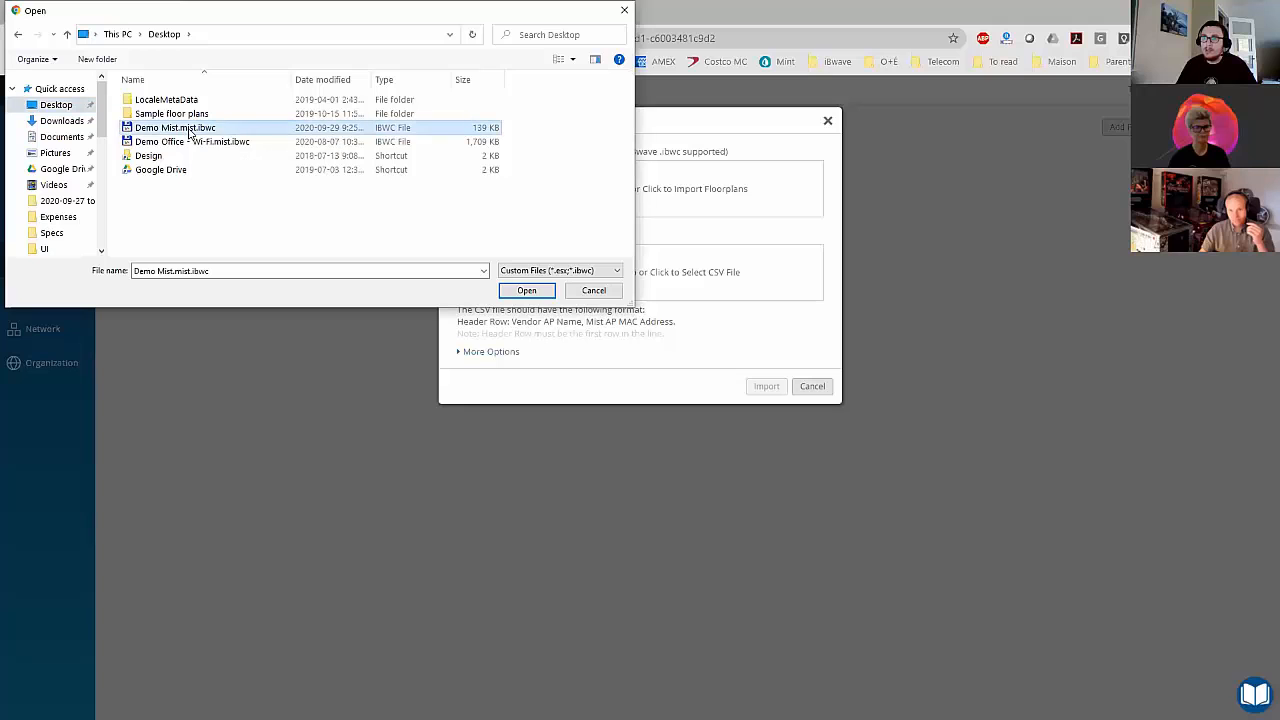
click(530, 290)
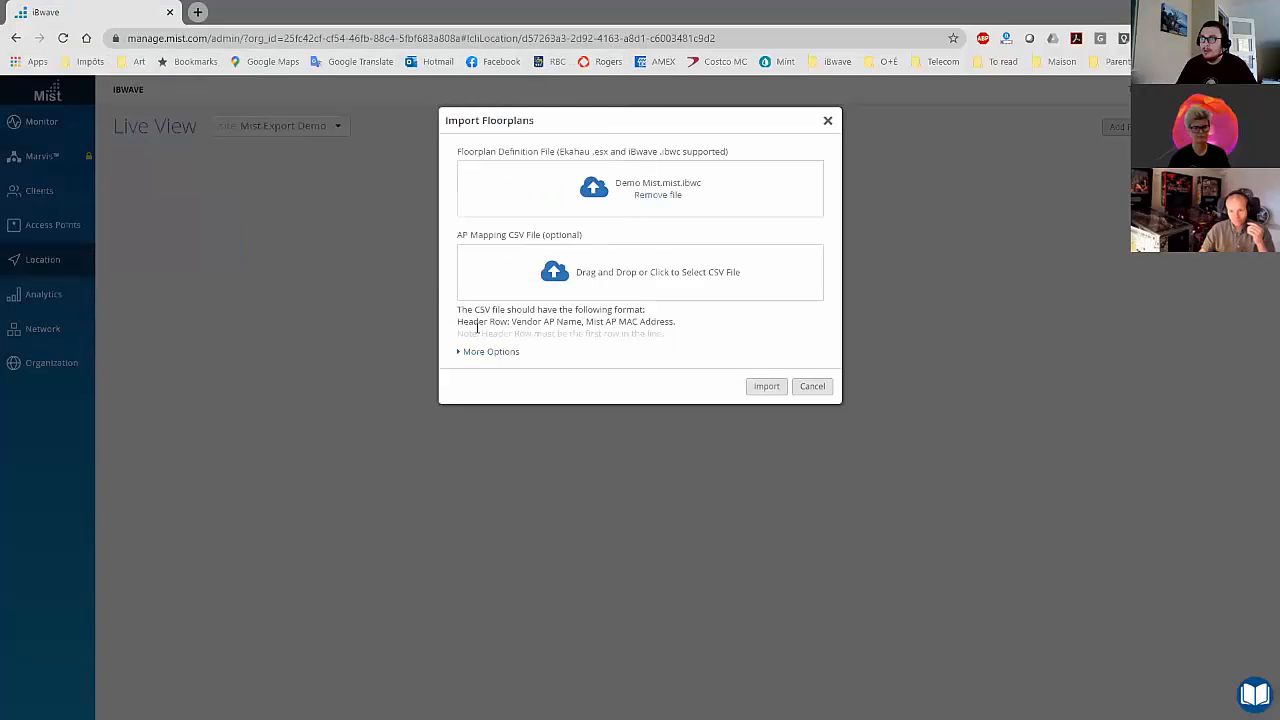
click(463, 355)
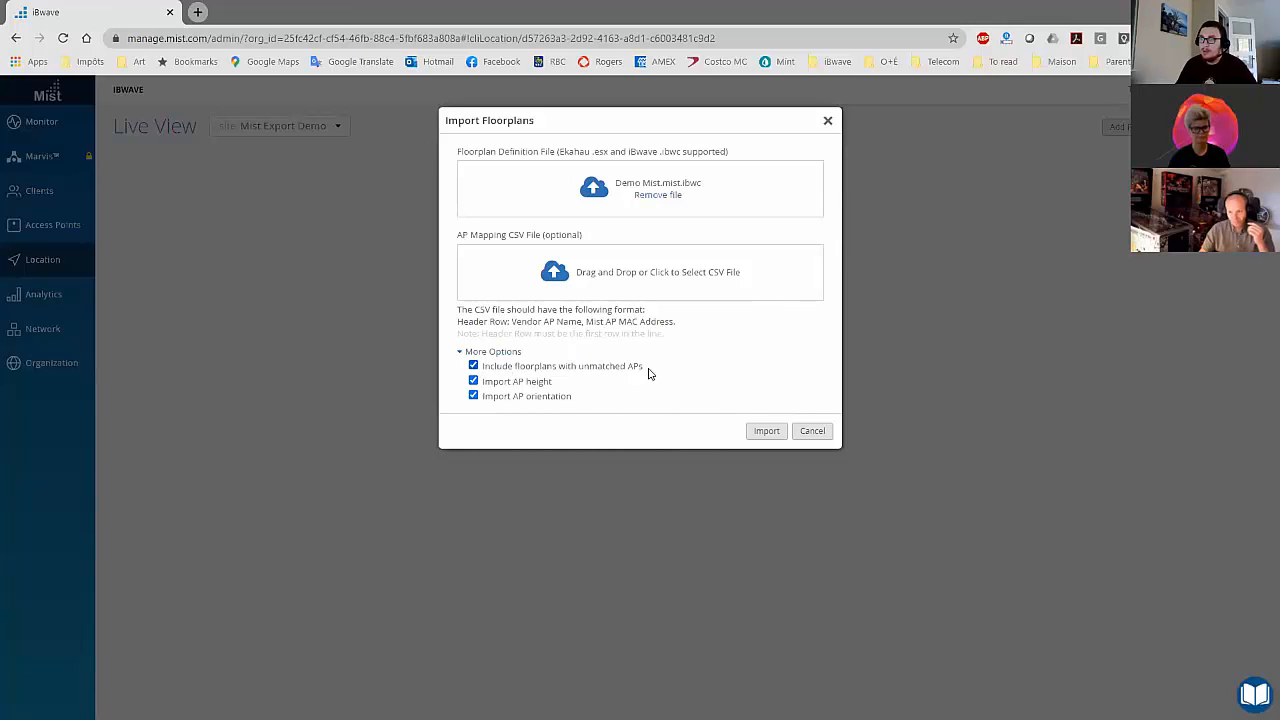
click(762, 431)
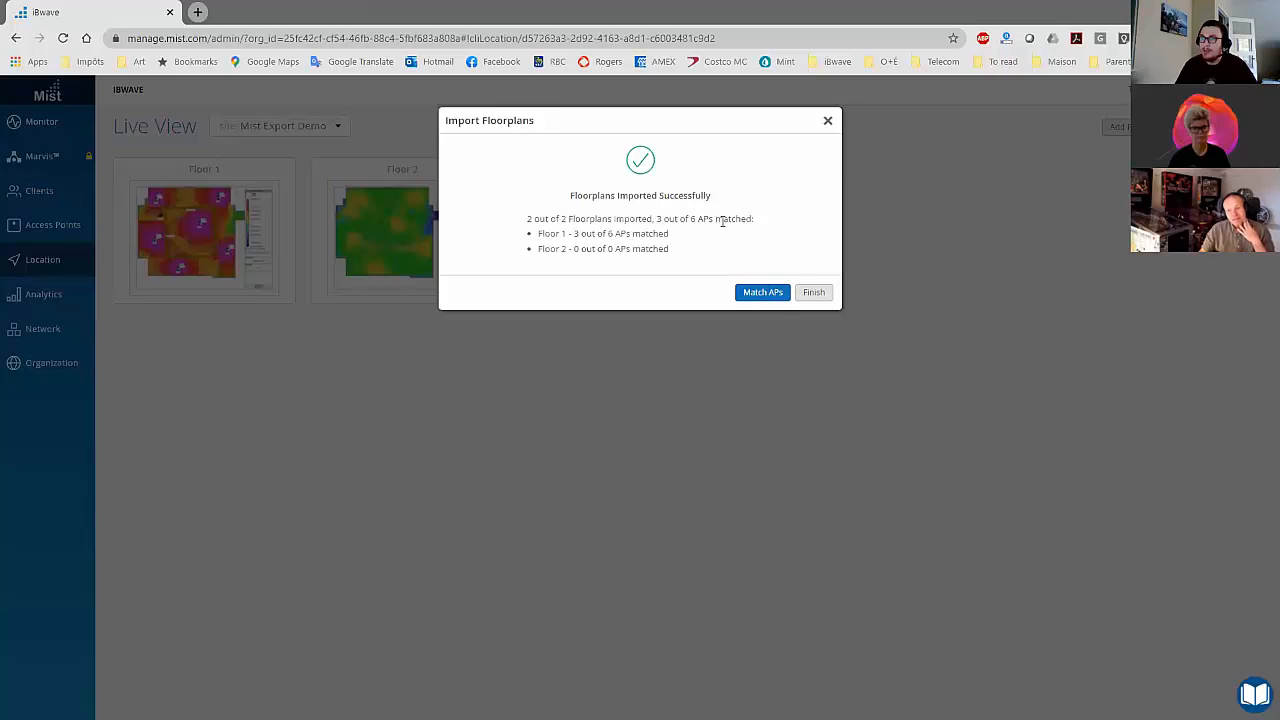
Step: Review the AP matching on Floor 1, check the available matches for AP5, and finish the import for both floors without matching it
click(763, 292)
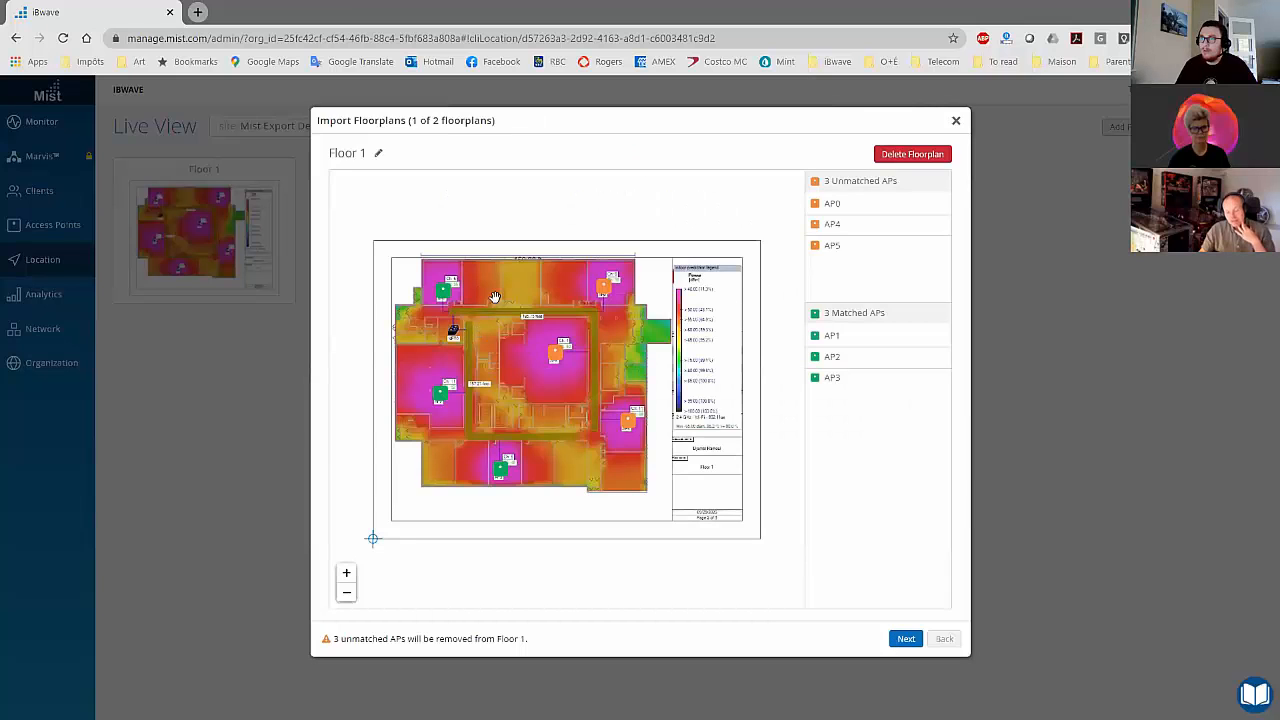
click(556, 353)
click(936, 280)
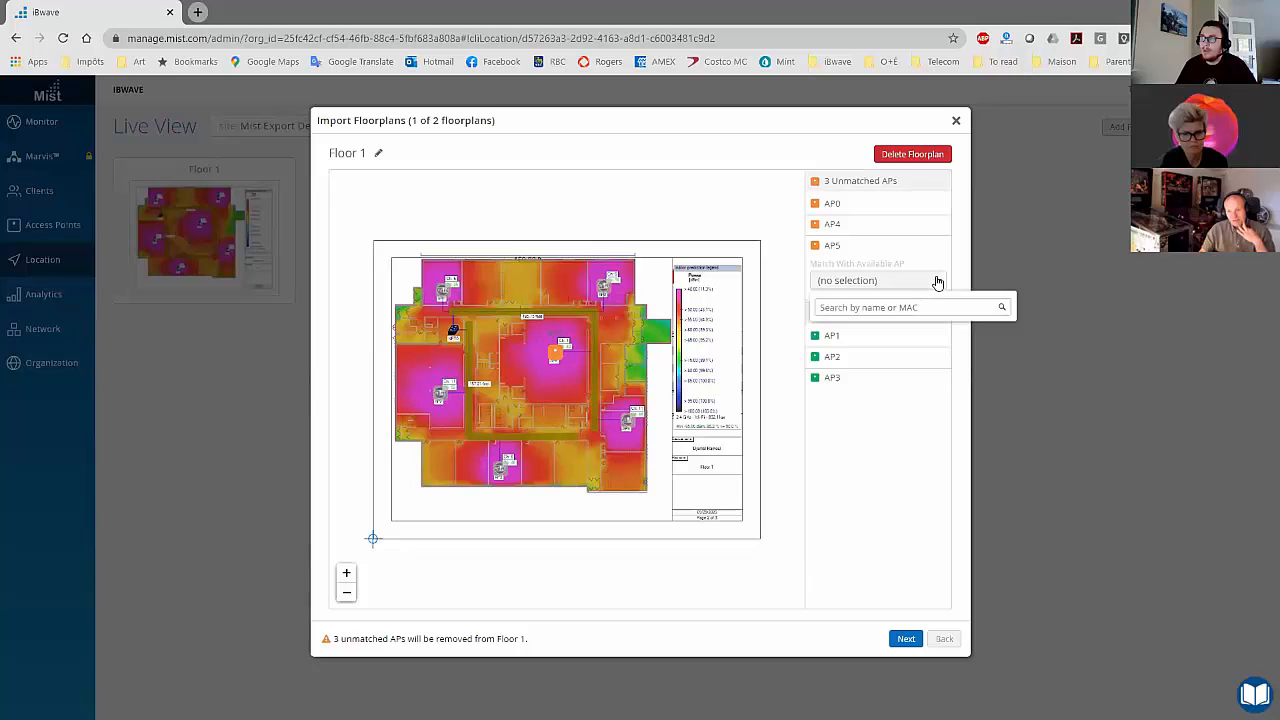
click(908, 639)
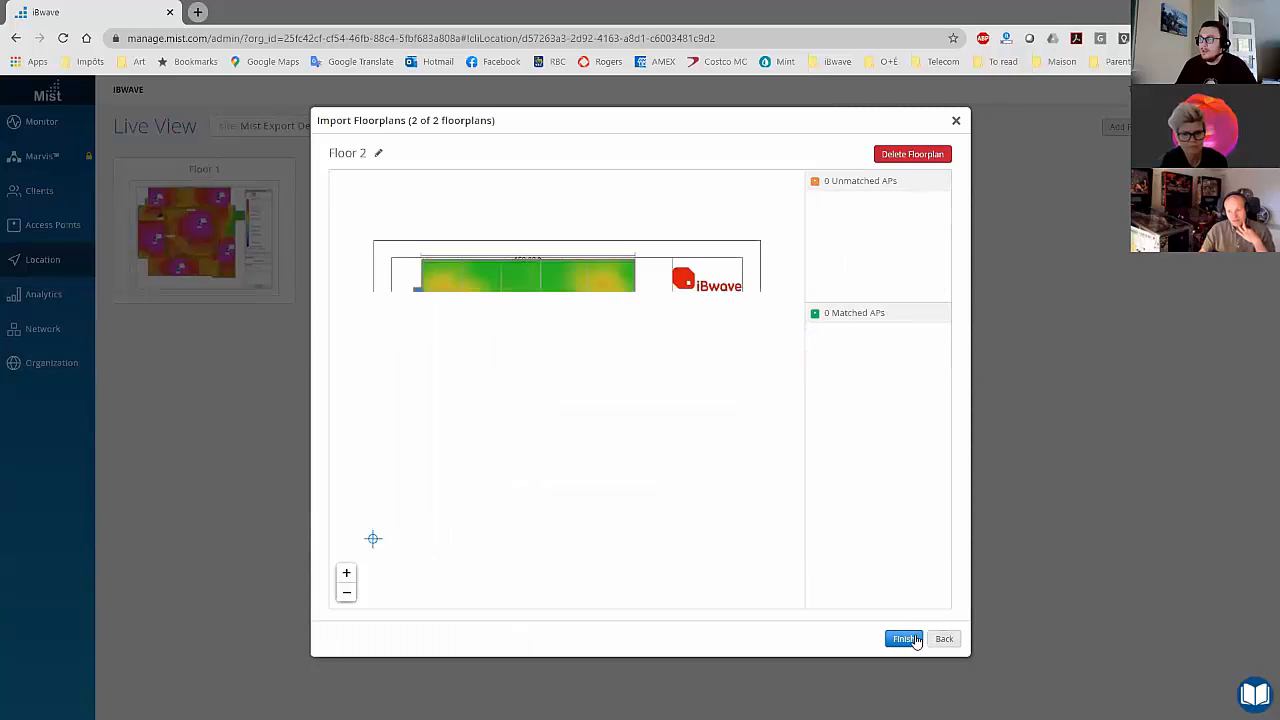
click(905, 640)
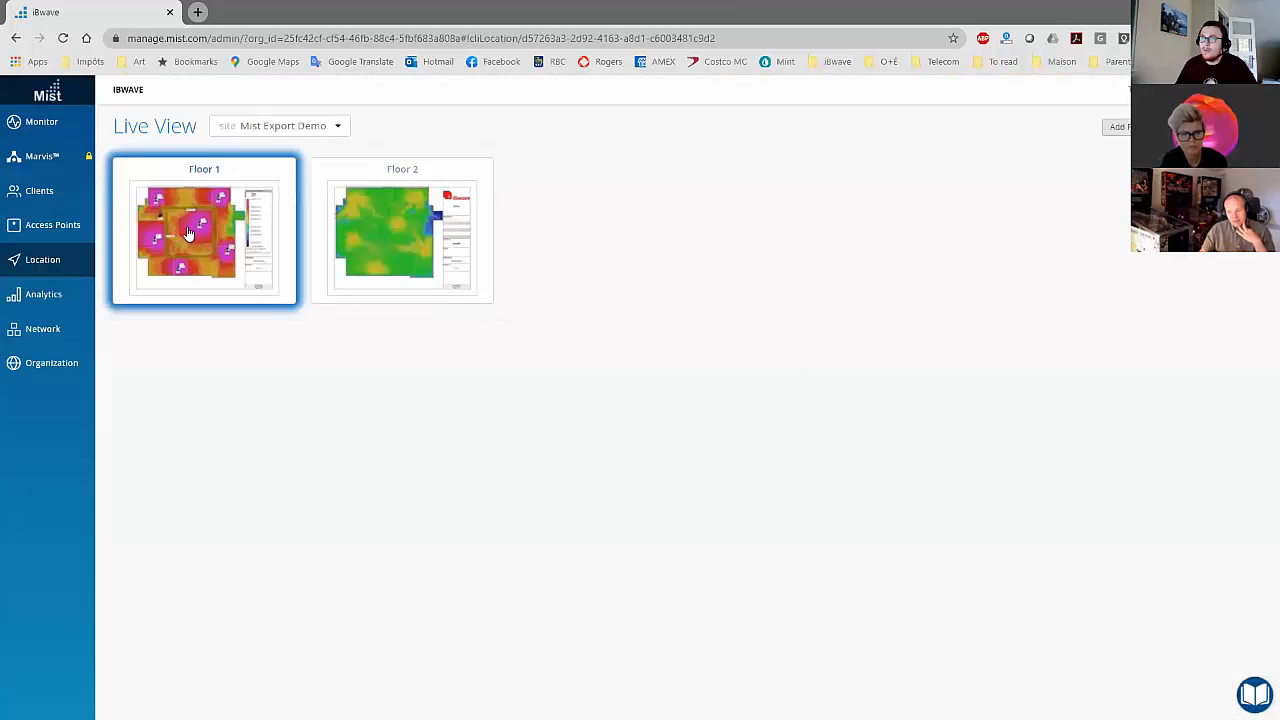
Step: Open the imported Floor 1 in Live View, then switch to iBwave Wi-Fi and hide its 2.4 GHz signal strength output map
click(187, 232)
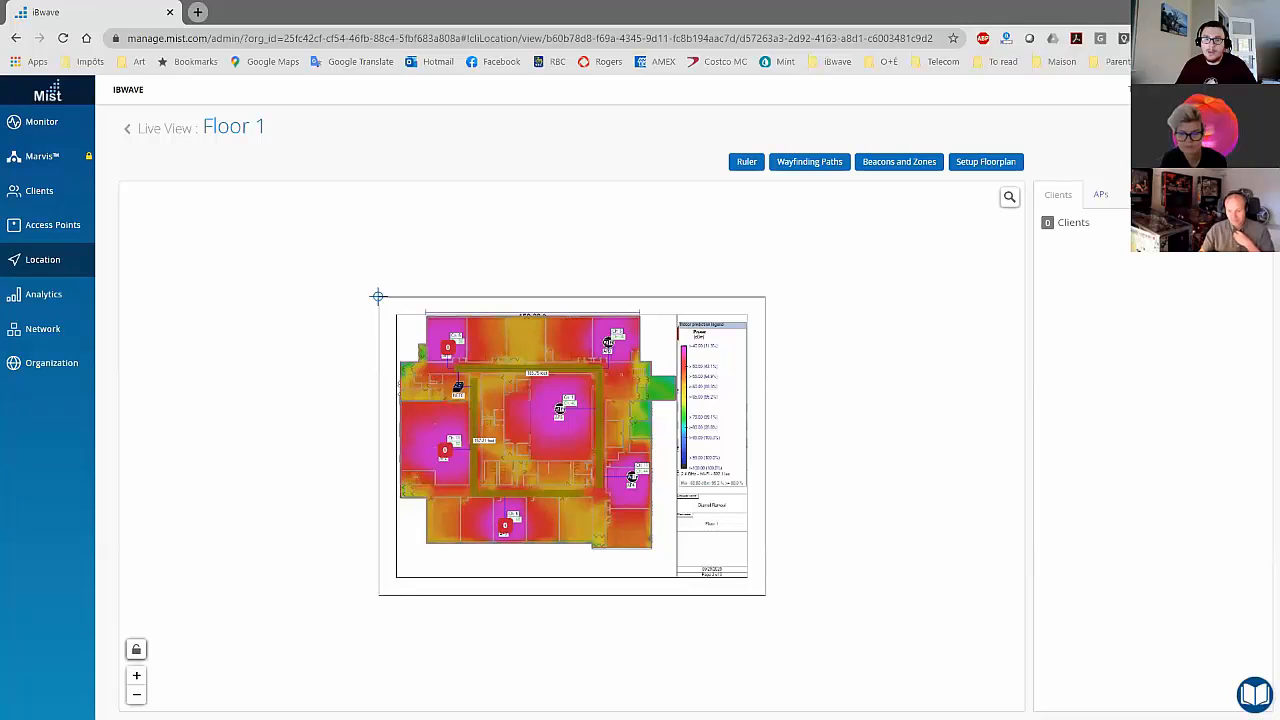
key(alt+Tab)
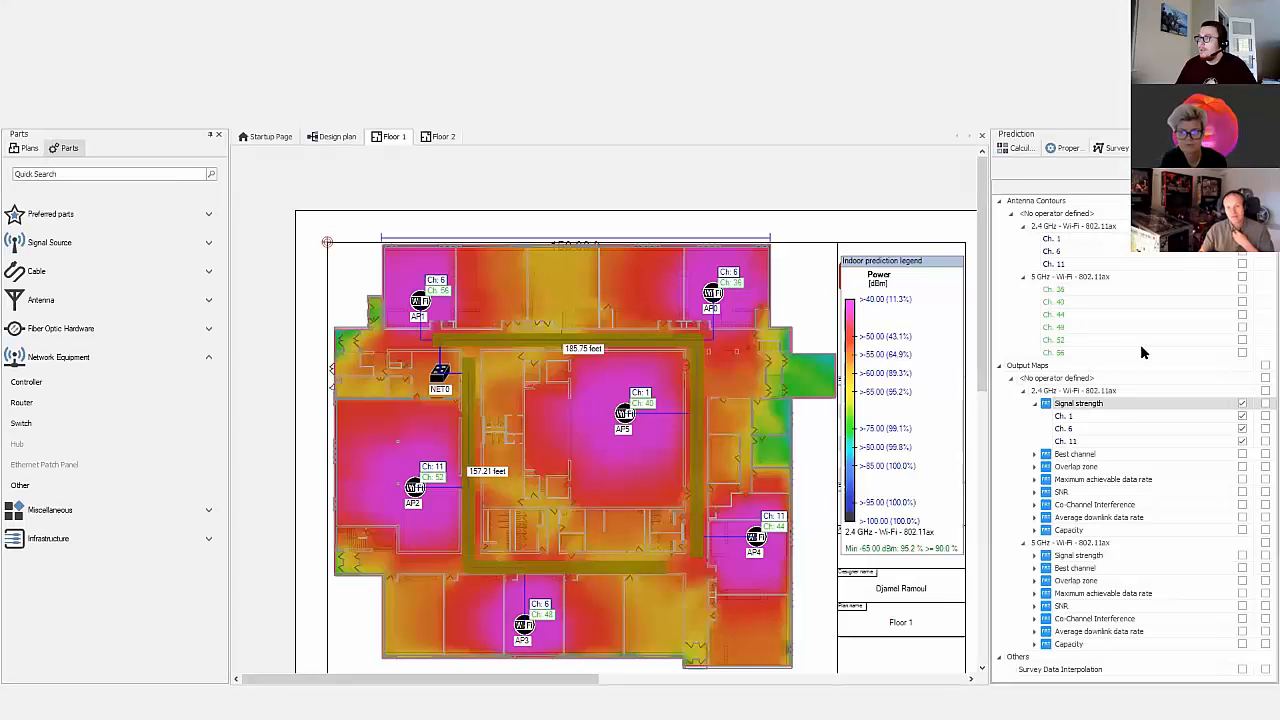
click(1242, 403)
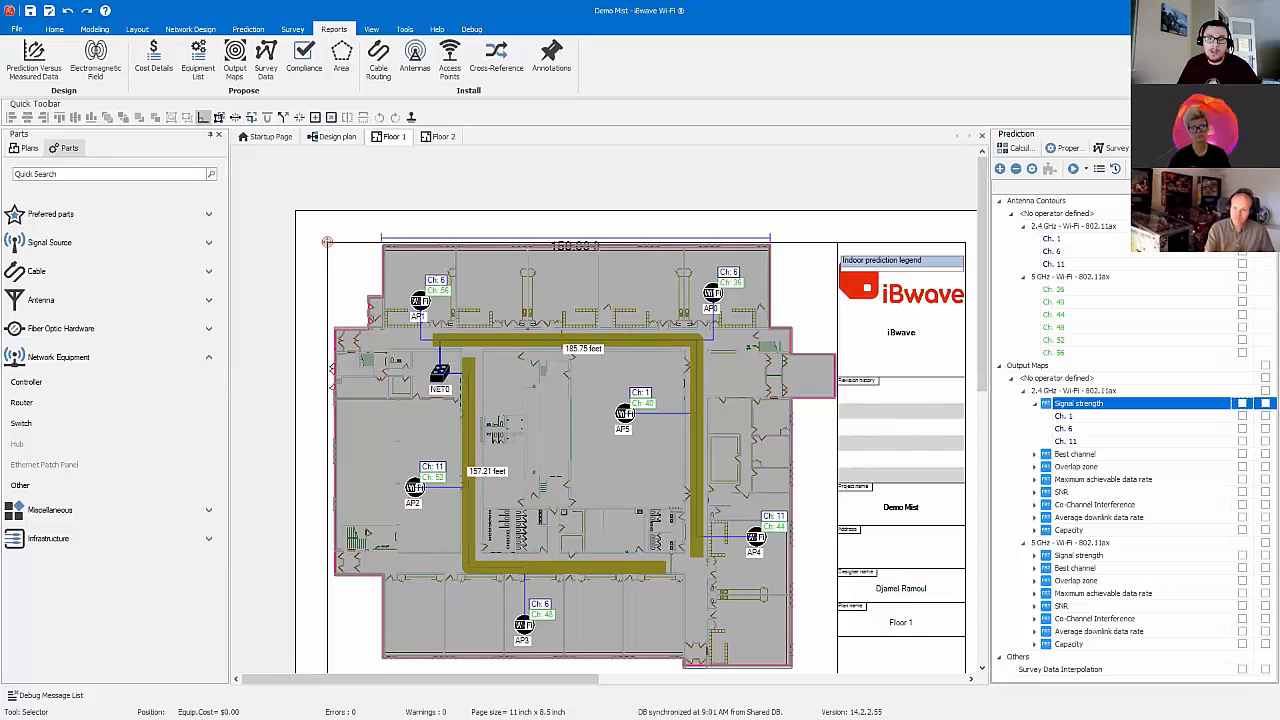
Step: Switch back to the Mist dashboard and examine the imported Floor 1 heatmap and access point placement around AP5
key(alt+Tab)
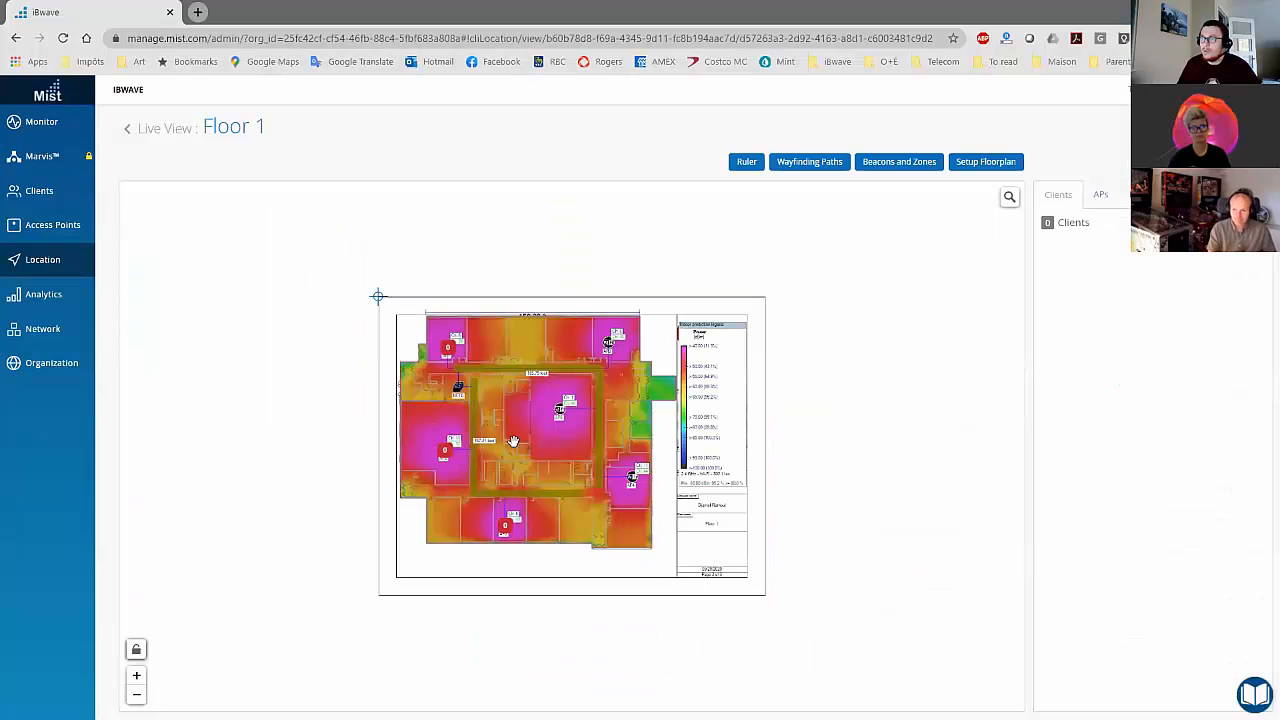
scroll(562, 434, up, 2)
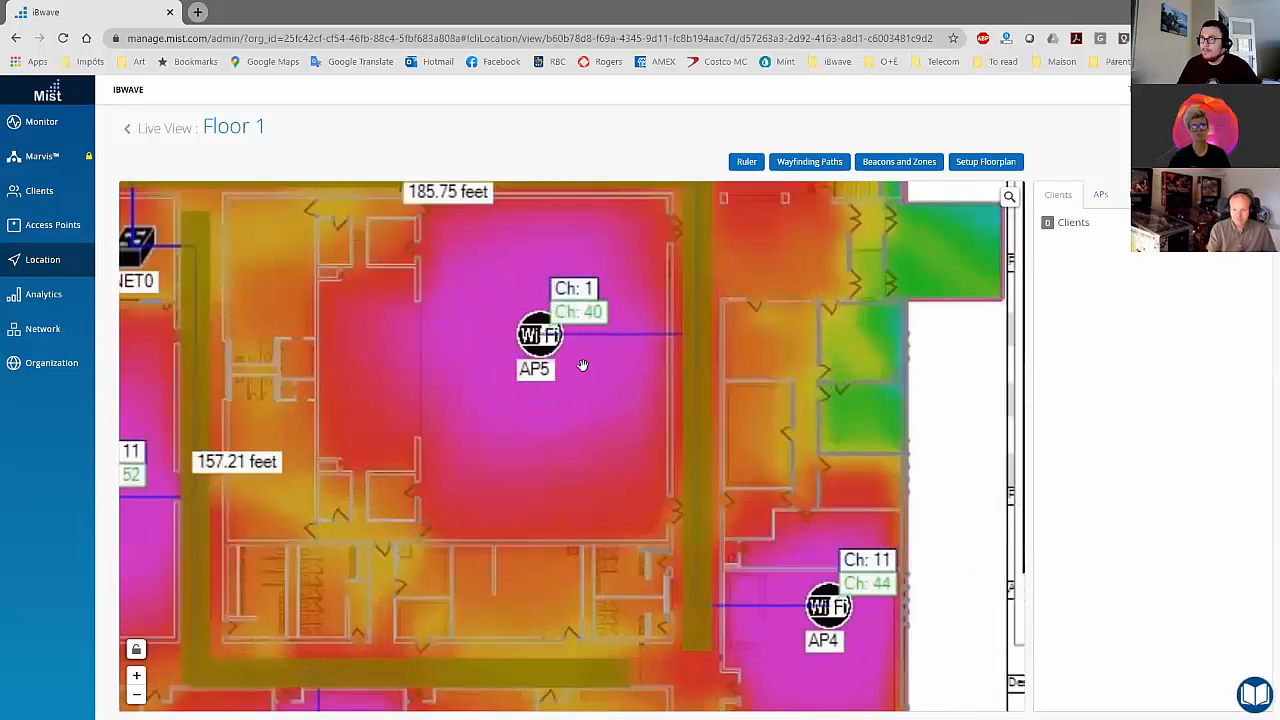
scroll(538, 370, down, 1)
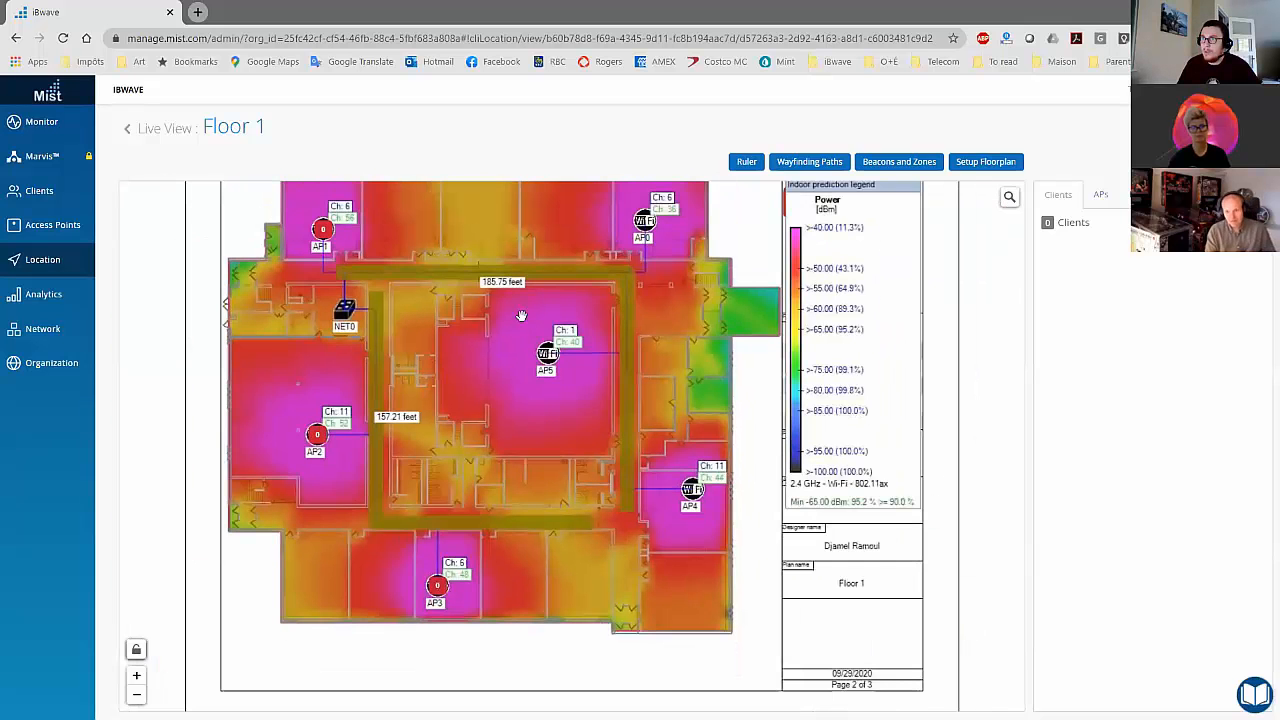